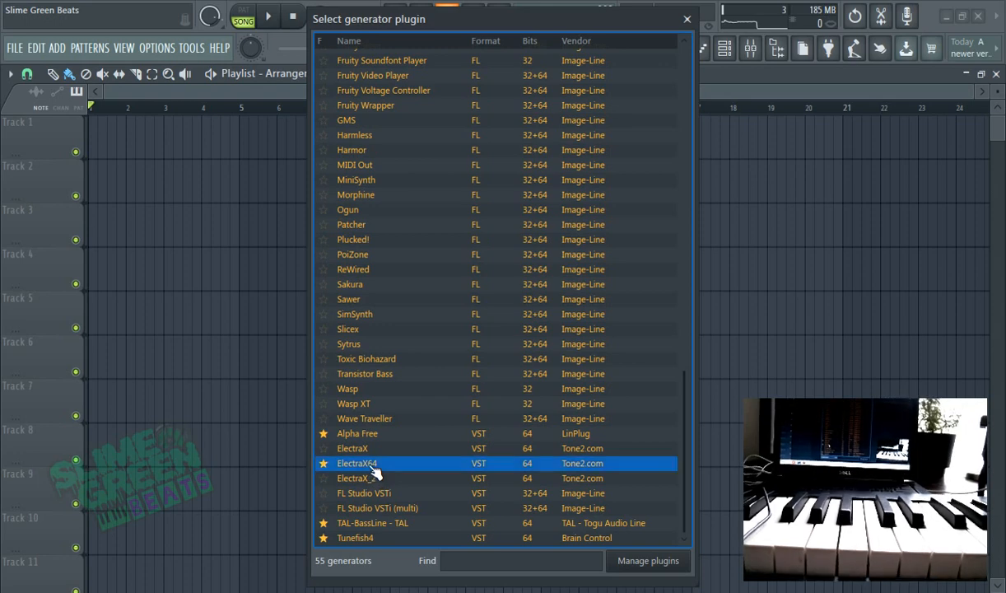
Add the ElectraX64 generator and open its patch browser.
double_click(368, 464)
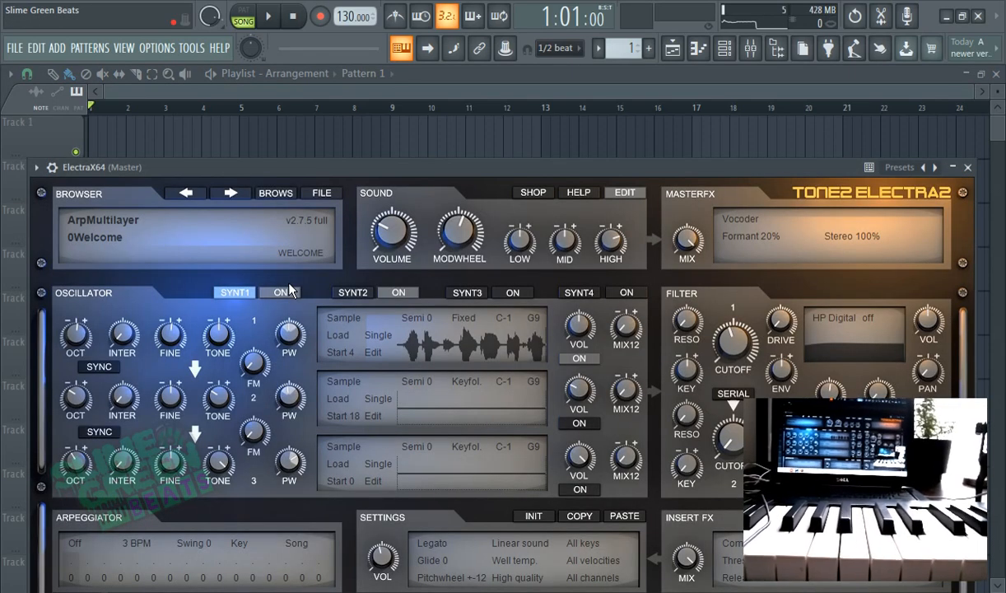
drag(298, 163, 353, 105)
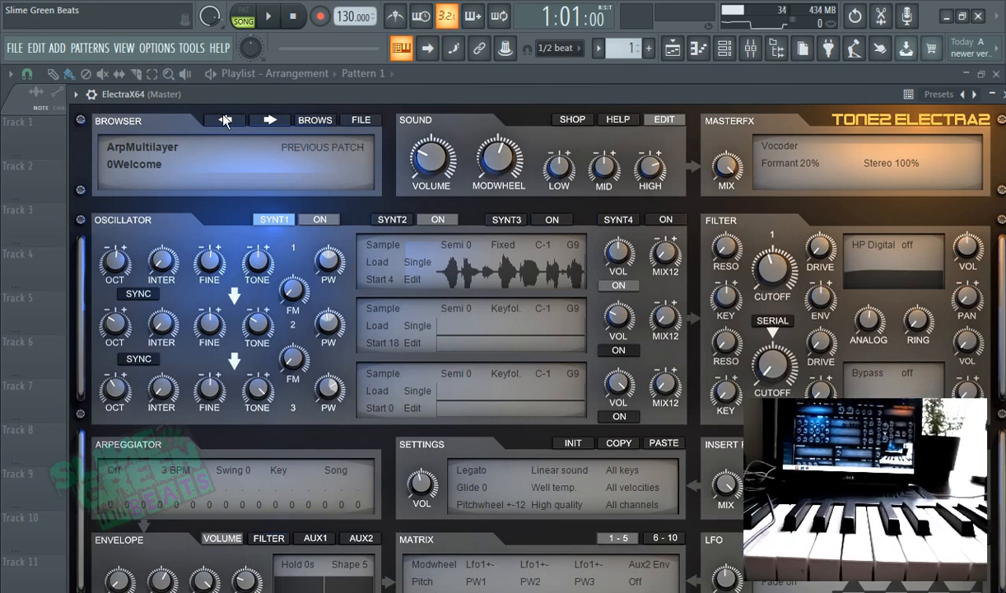
click(310, 124)
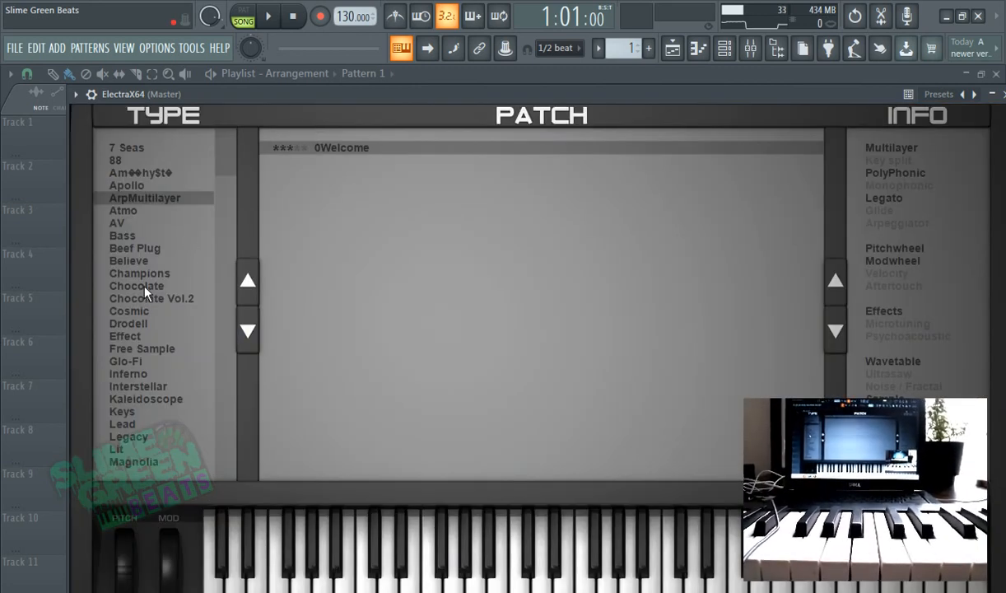
Audition patches from the bank listed above Apollo, including JazzyLady$, pLAyAVIB3Z, MatterI$ntReaL and TheEye$Don'tLie.
click(141, 285)
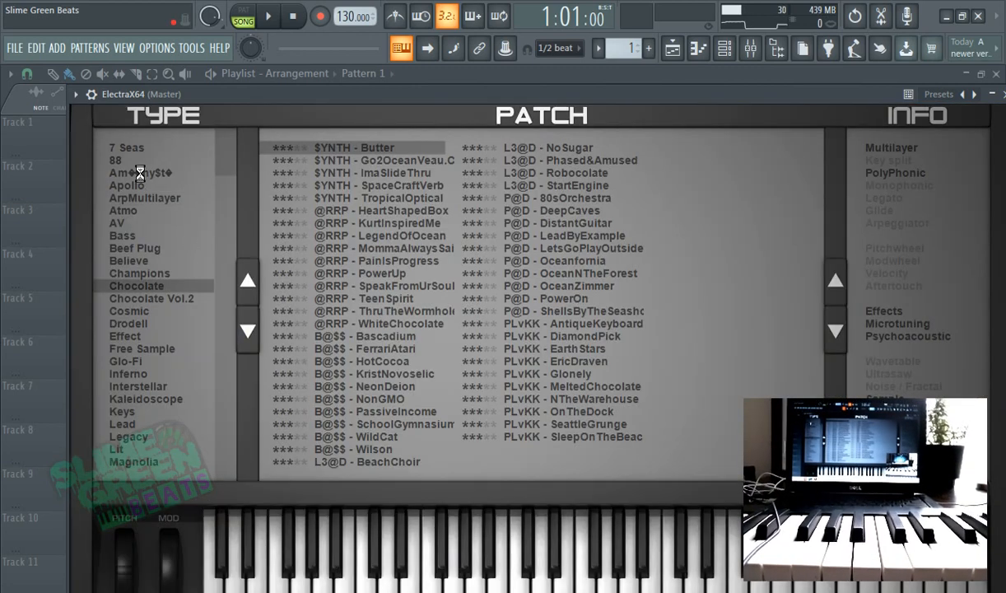
click(139, 173)
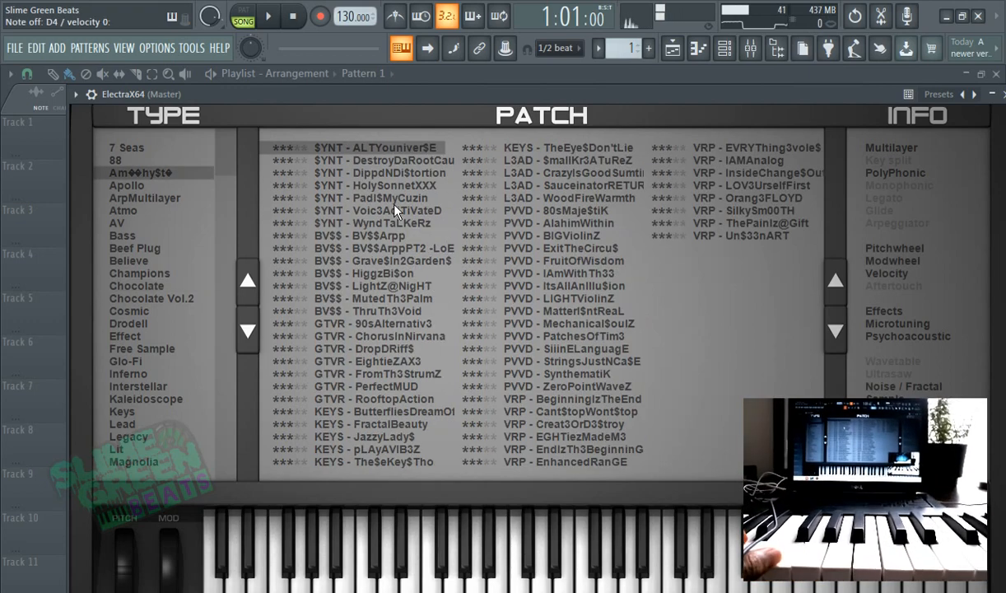
click(403, 439)
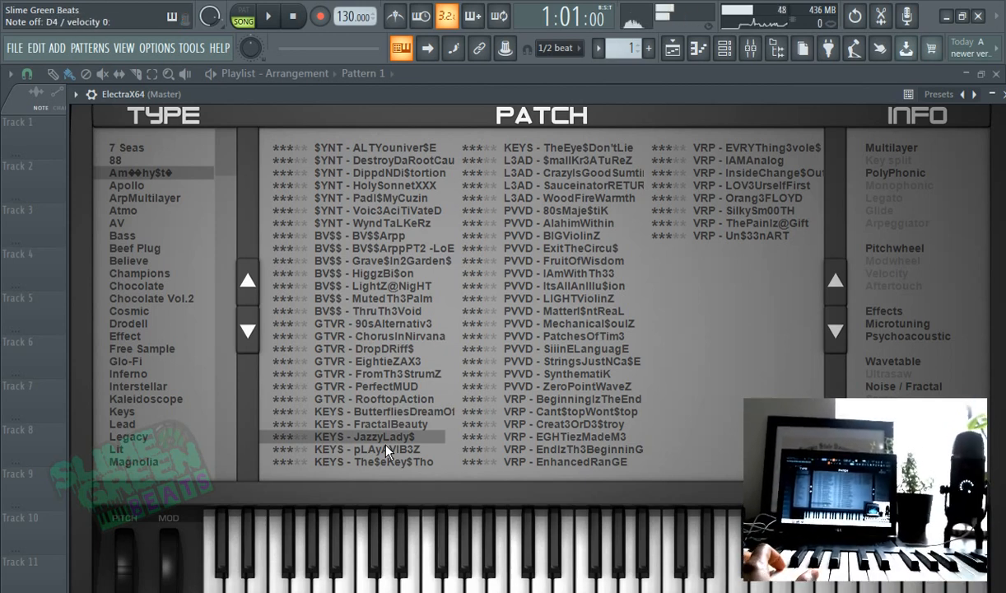
click(393, 452)
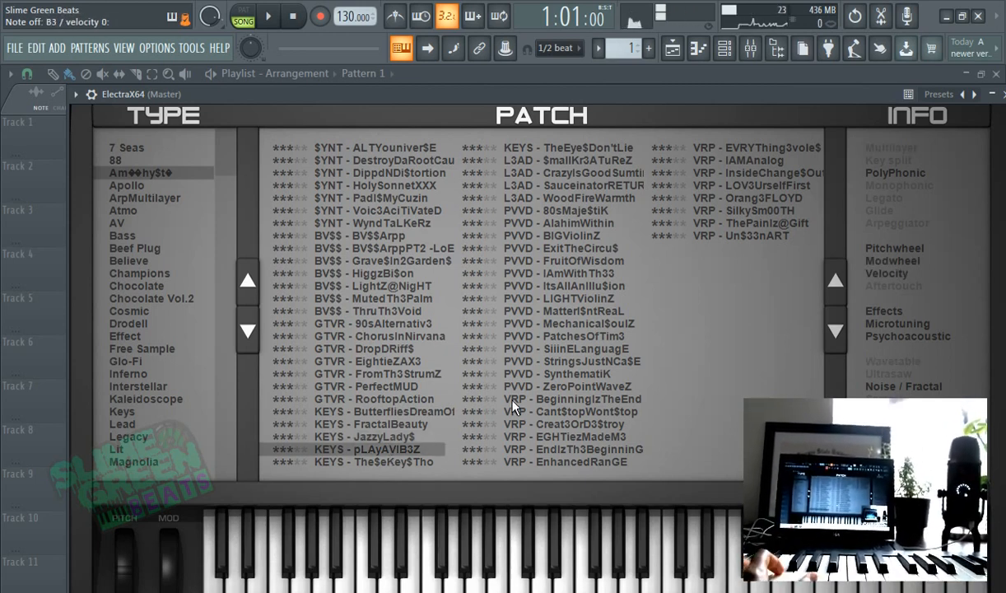
click(586, 311)
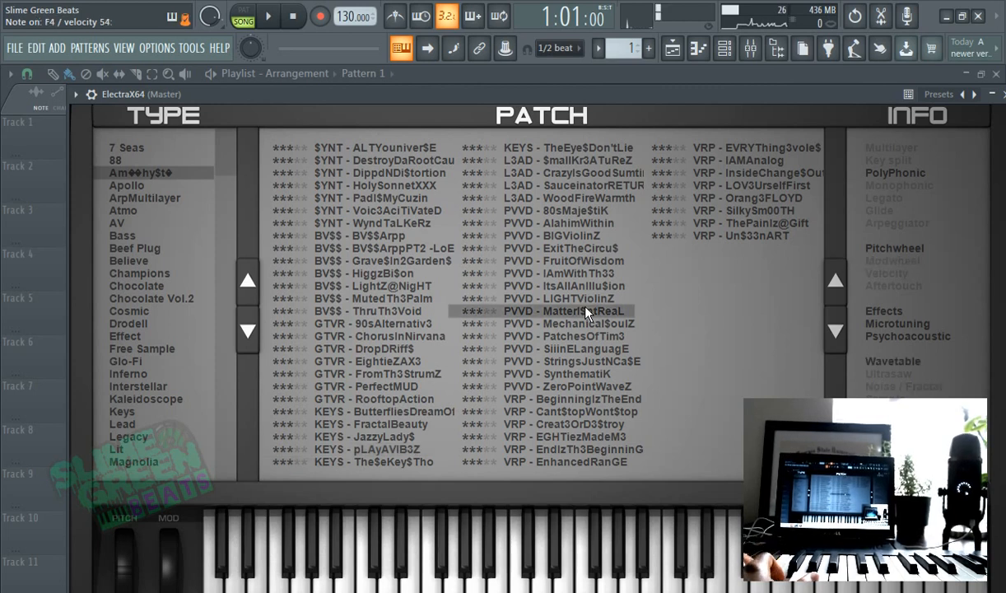
click(553, 172)
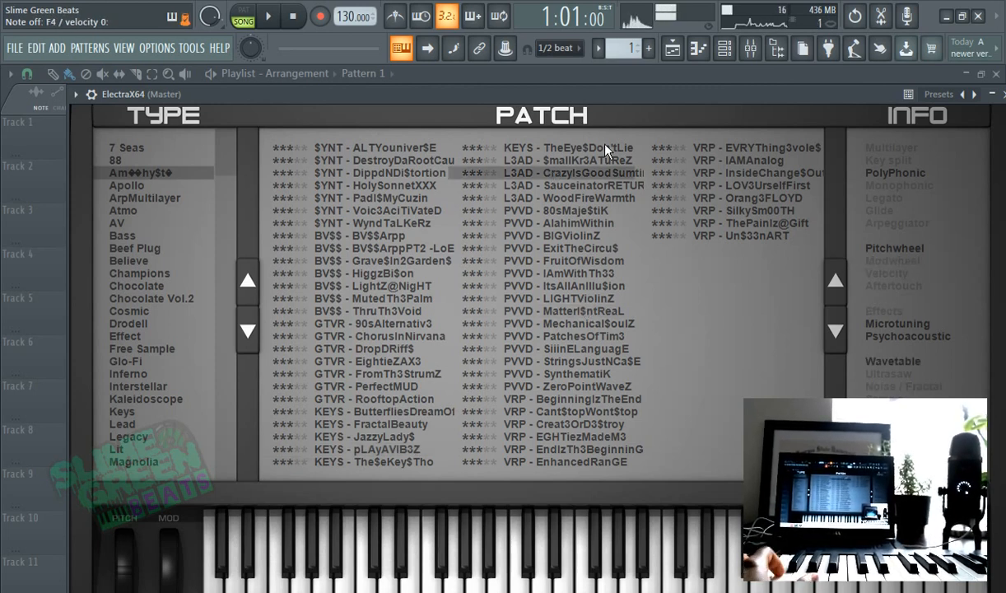
click(576, 147)
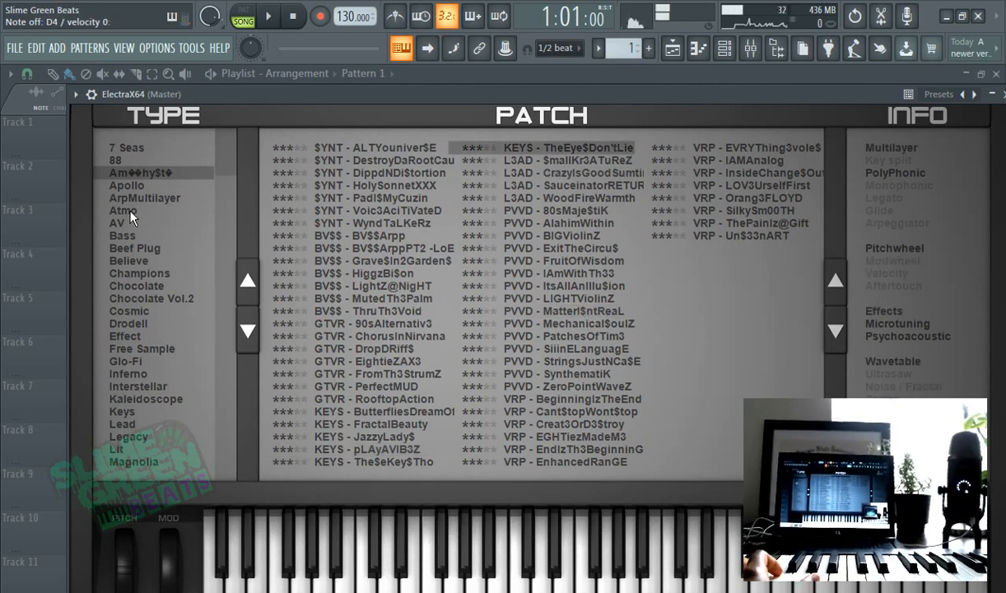
Try the LEAD - Sherbert patch from the Apollo bank, and load the first patch of the Chocolate bank.
click(137, 184)
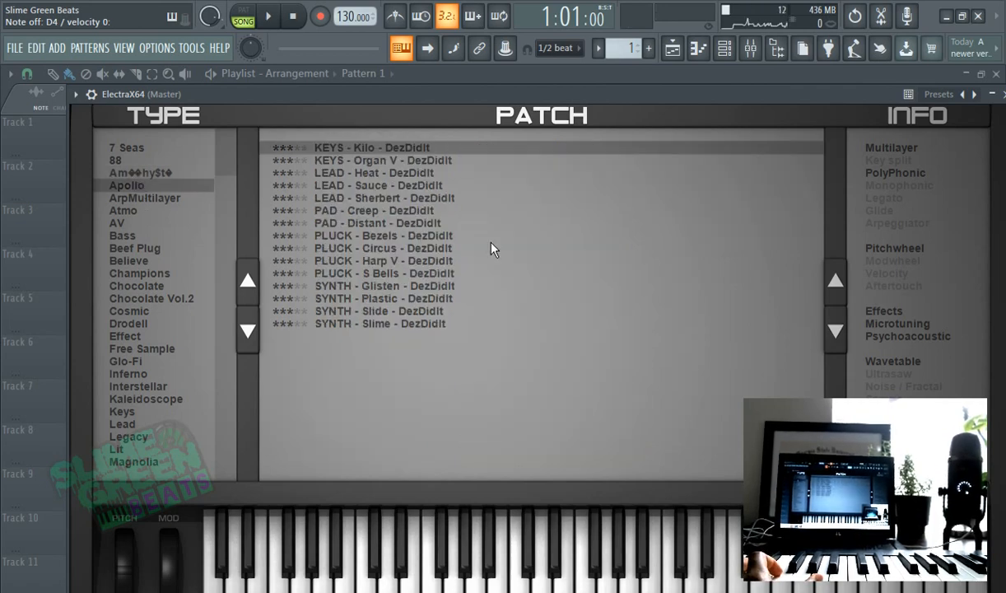
click(379, 197)
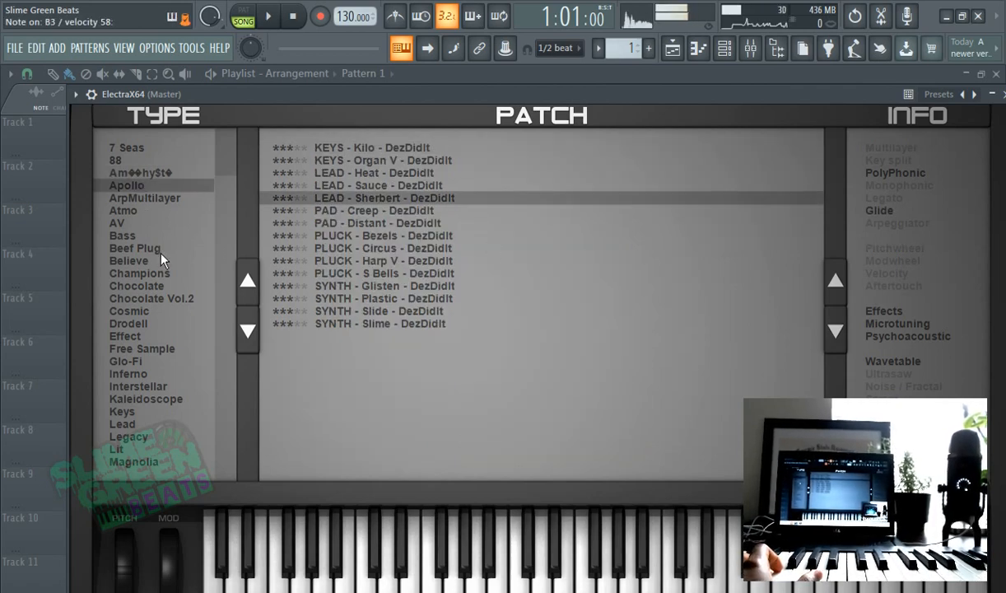
click(142, 286)
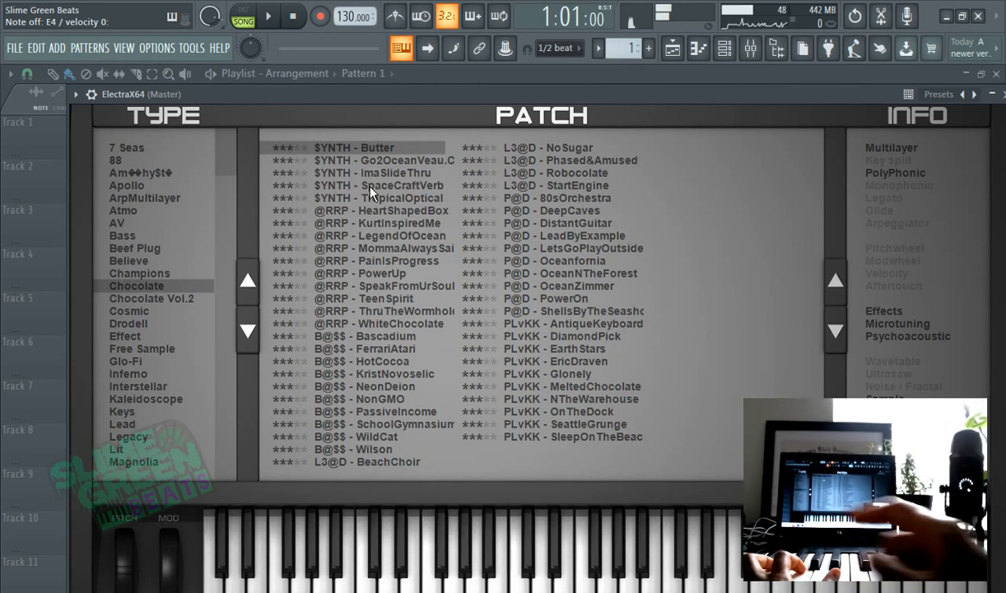
Put the synth window away and place a Pattern 1 clip at bar 1 on Track 1.
click(422, 81)
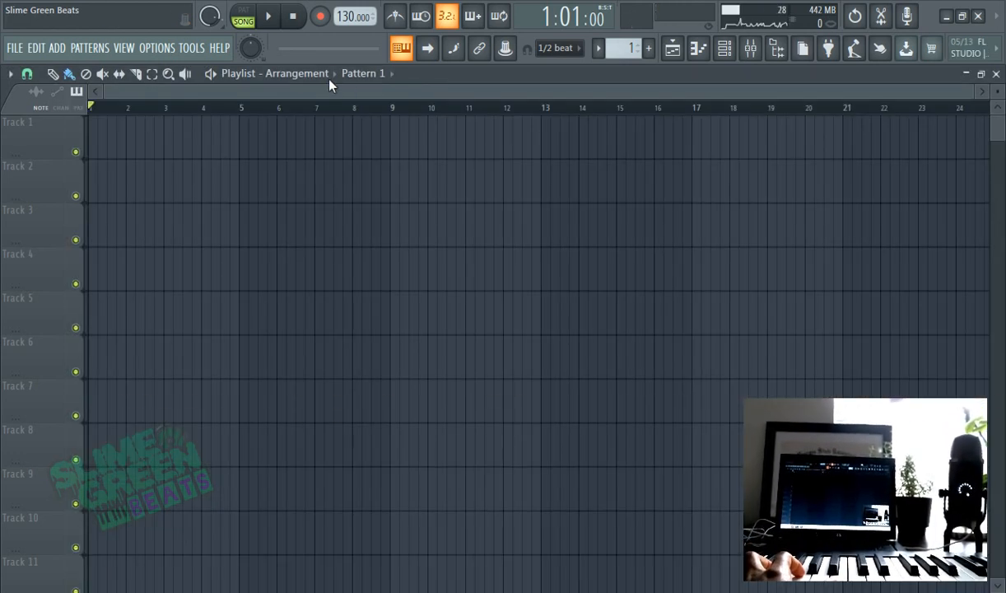
click(182, 145)
drag(182, 145, 97, 145)
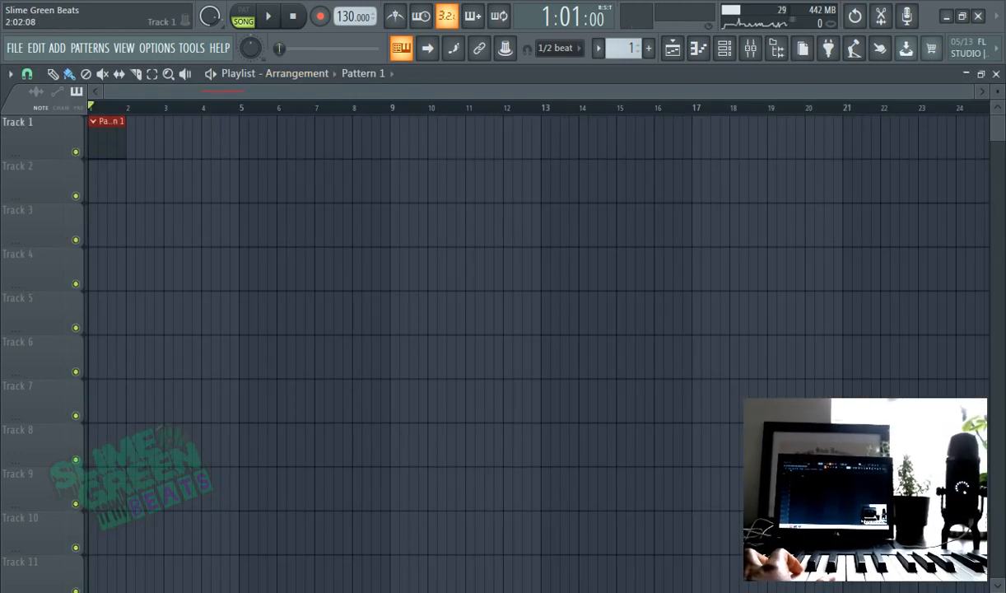
Prepare to record the melody at a tempo of 100 BPM with the metronome on.
click(322, 22)
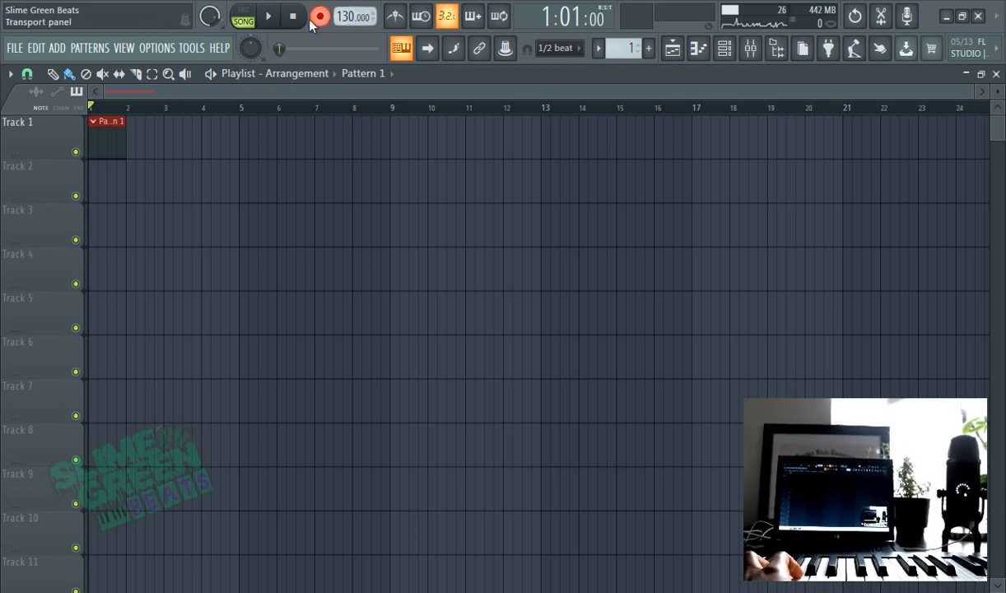
mouse_move(350, 16)
mouse_down()
mouse_move(350, 35)
mouse_move(346, 16)
mouse_up()
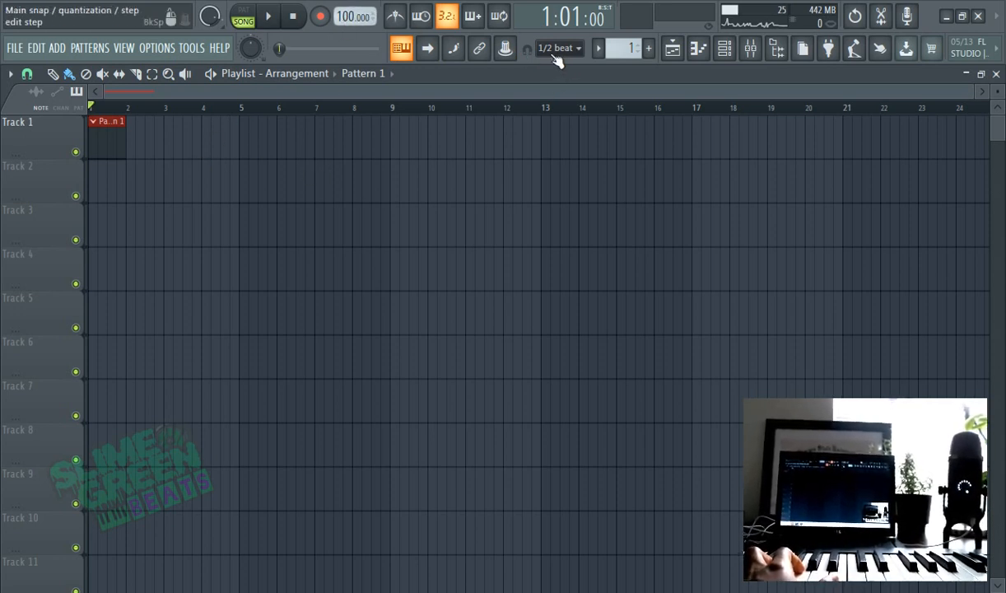
click(395, 16)
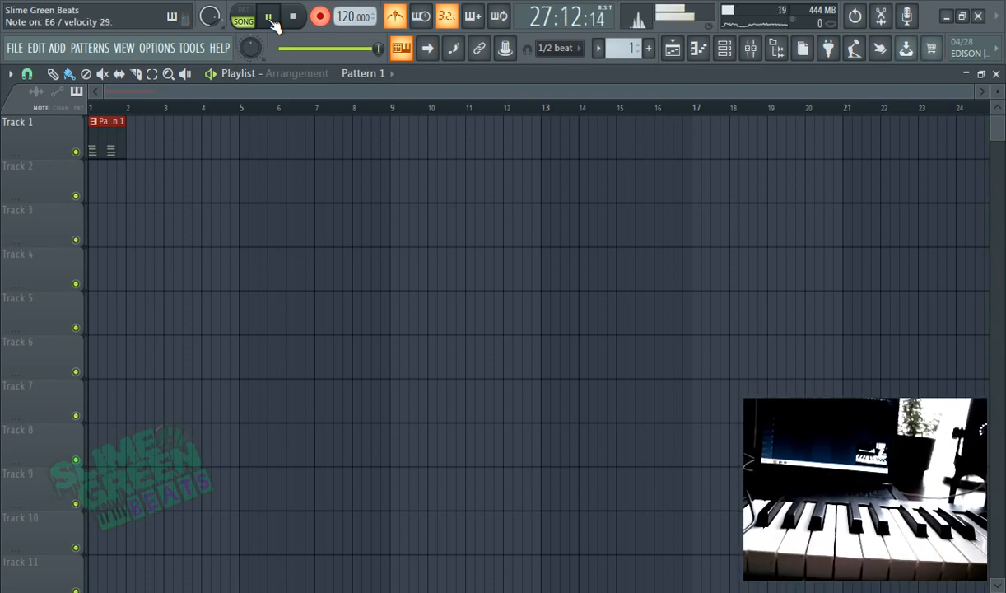
Disarm recording and open the recorded ElectraX64 notes of Pattern 1 in the piano roll.
click(326, 22)
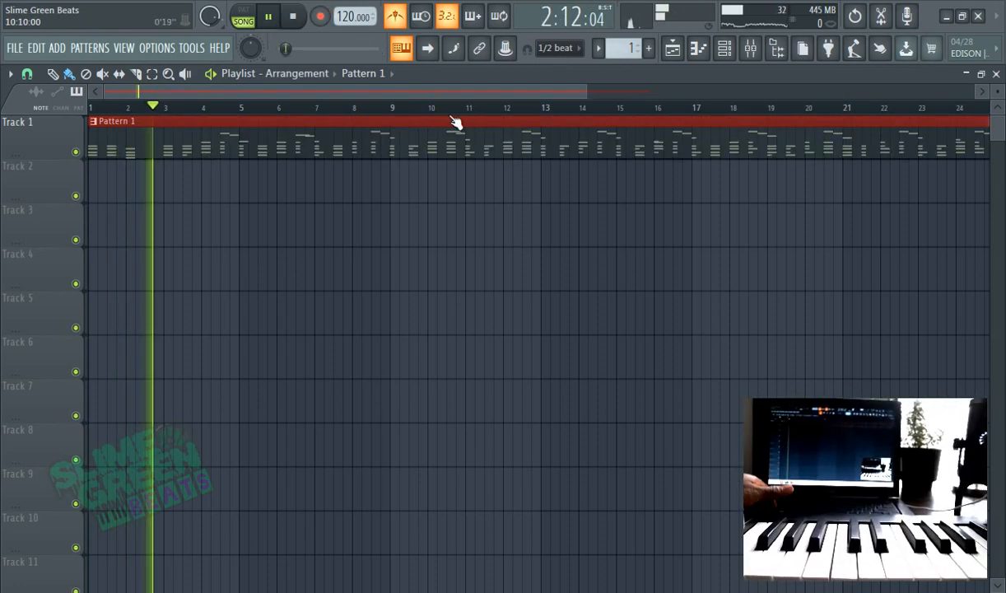
scroll(455, 122, down, 3)
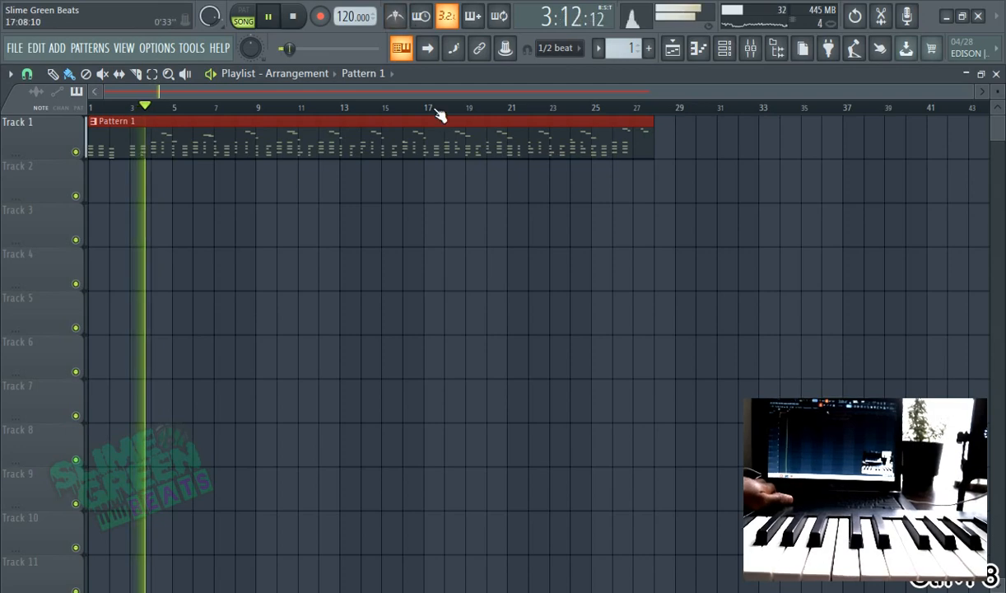
scroll(439, 115, up, 3)
double_click(460, 120)
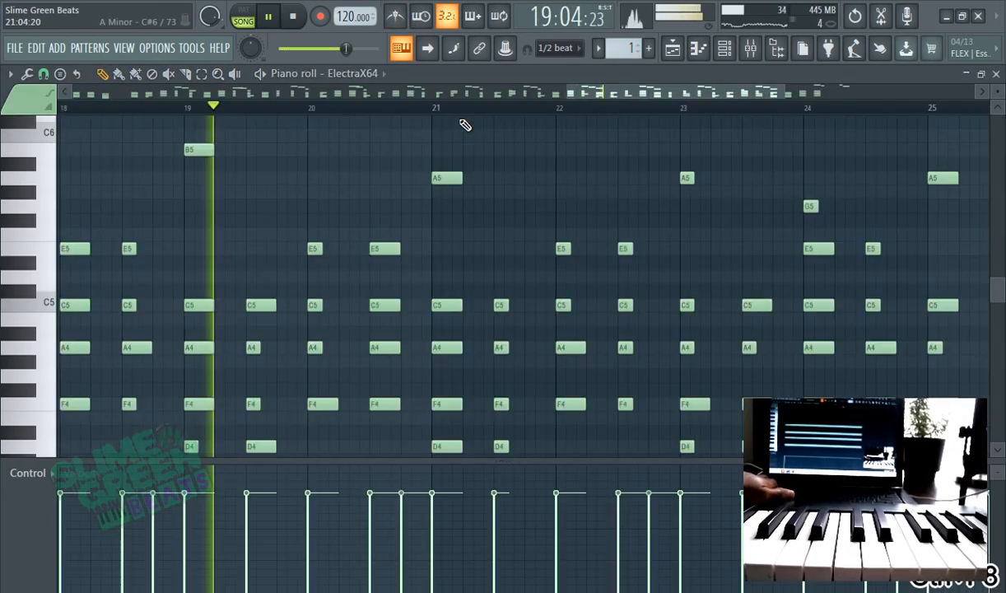
Examine the recorded chord and melody notes across bars 13 to 28, replaying them from around bar 19.
scroll(485, 160, down, 3)
scroll(576, 170, down, 5)
scroll(634, 171, up, 4)
scroll(445, 157, up, 2)
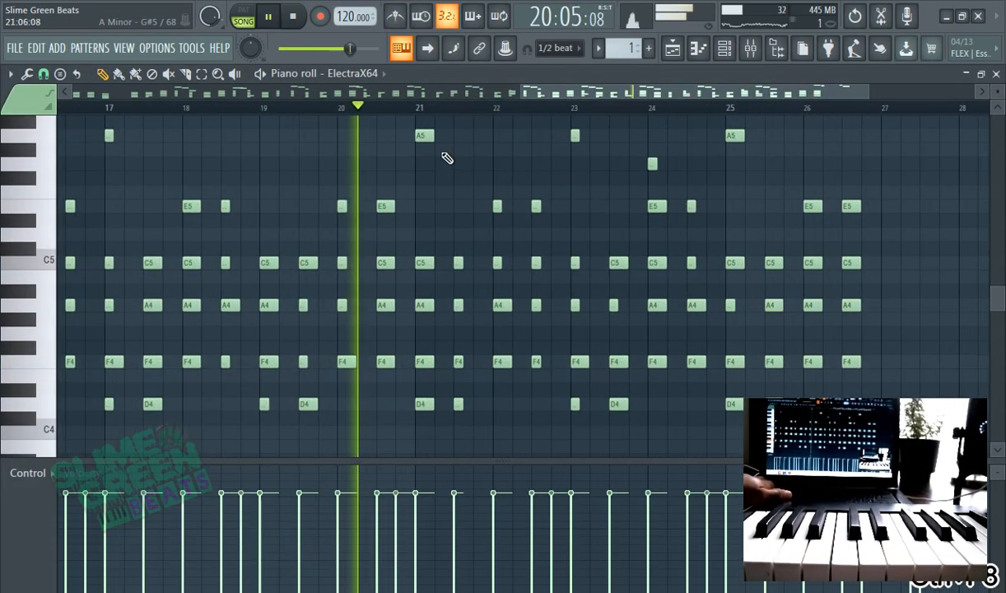
scroll(444, 157, up, 4)
scroll(419, 163, down, 3)
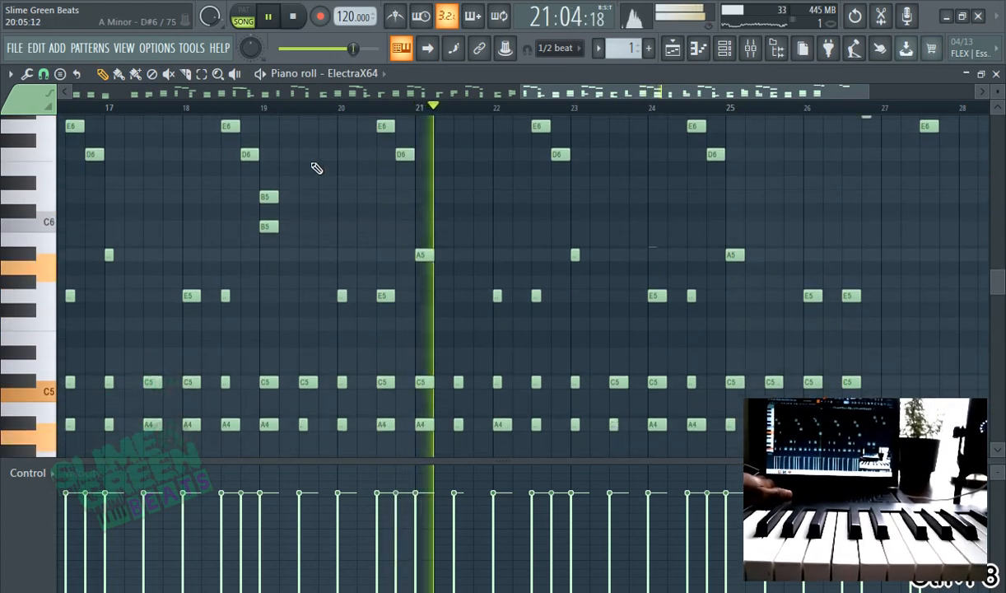
scroll(483, 175, down, 3)
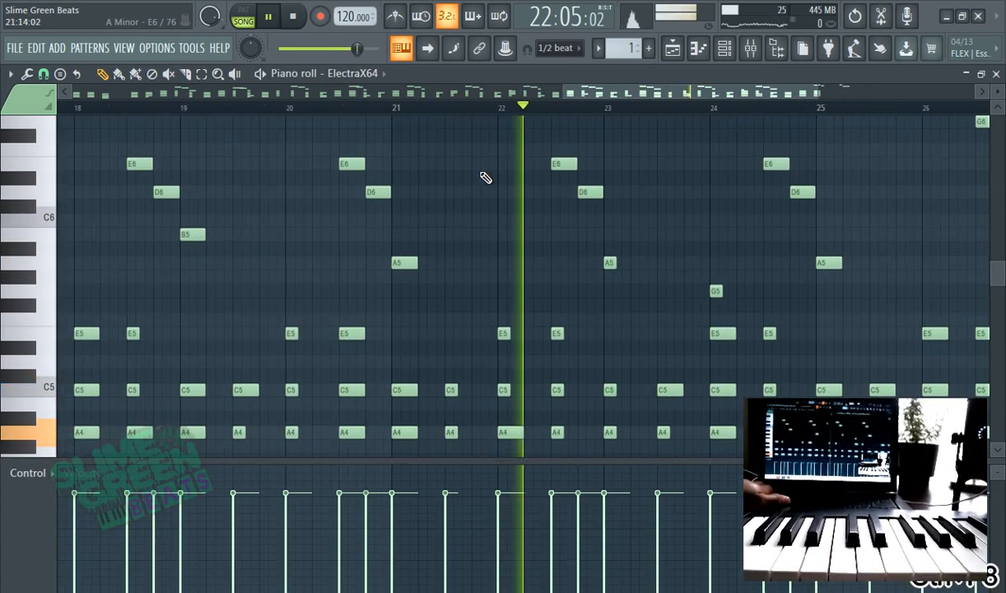
scroll(303, 130, up, 3)
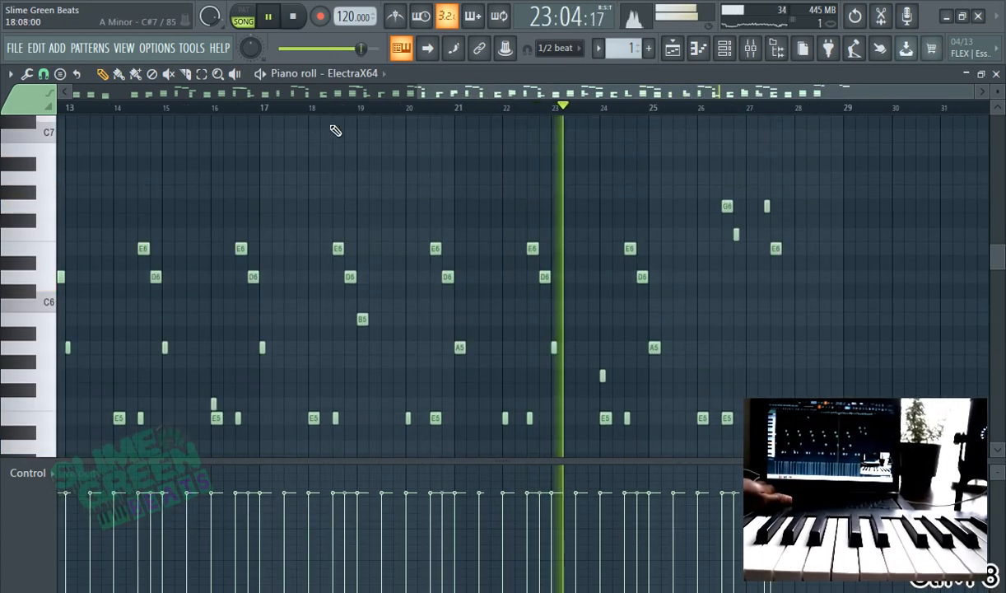
click(369, 107)
scroll(371, 147, down, 3)
scroll(371, 146, up, 2)
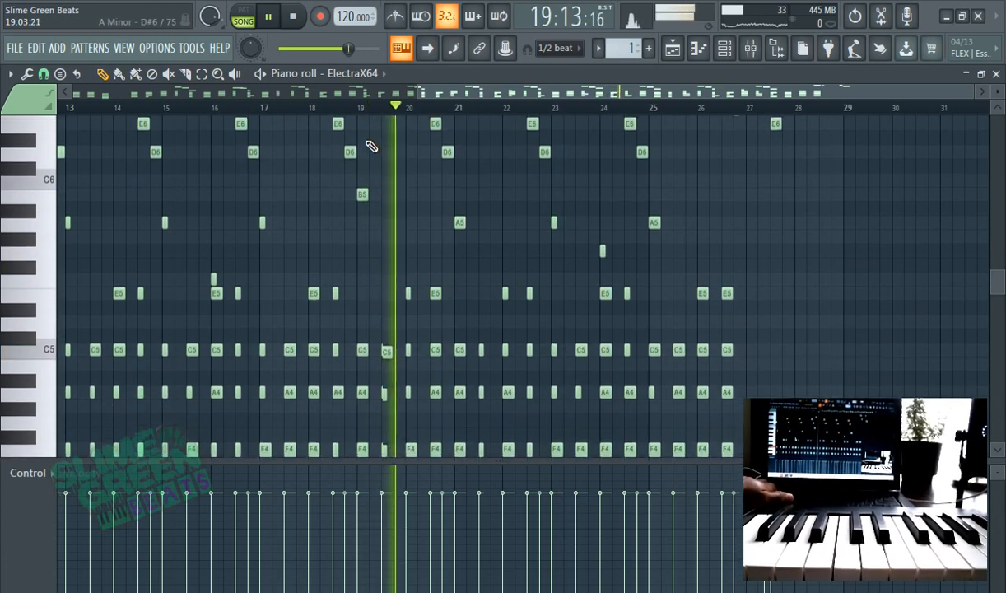
scroll(372, 166, down, 3)
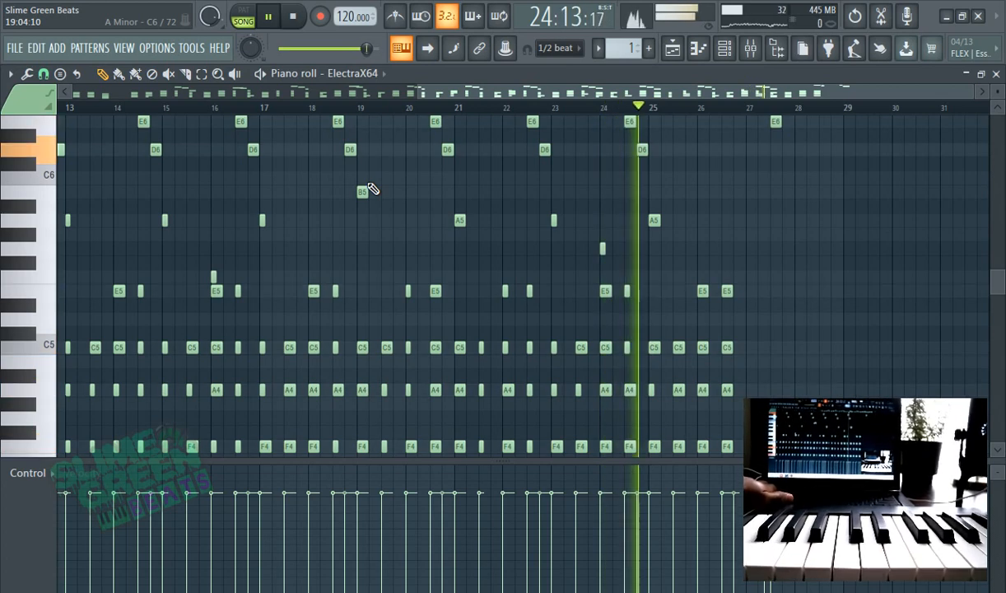
Delete the B5 note at bar 19 and the recorded notes in bars 17 and 18 after the first chord.
right_click(362, 192)
scroll(354, 190, up, 2)
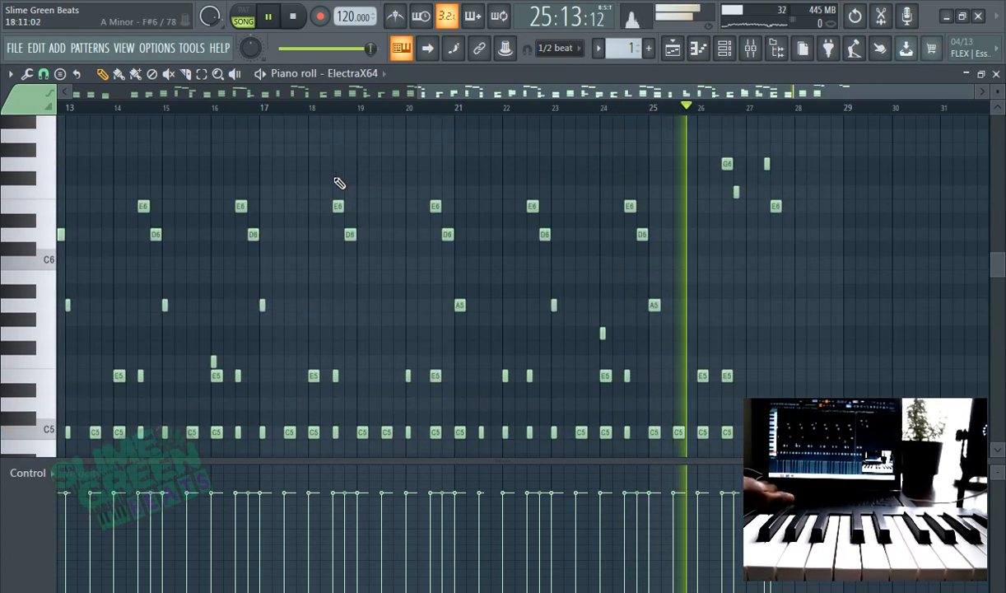
drag(275, 171, 350, 387)
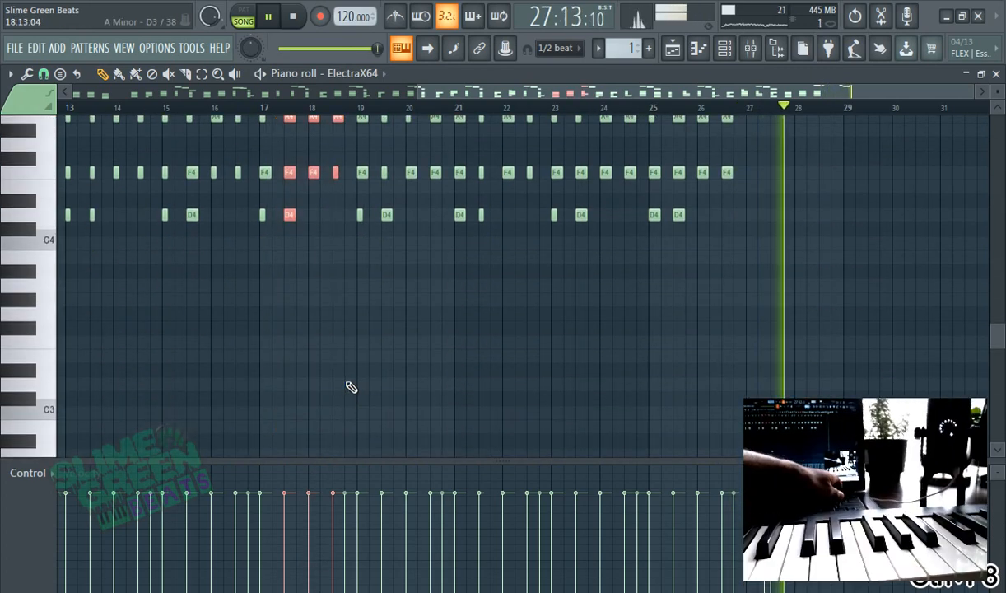
key(Delete)
scroll(311, 283, up, 5)
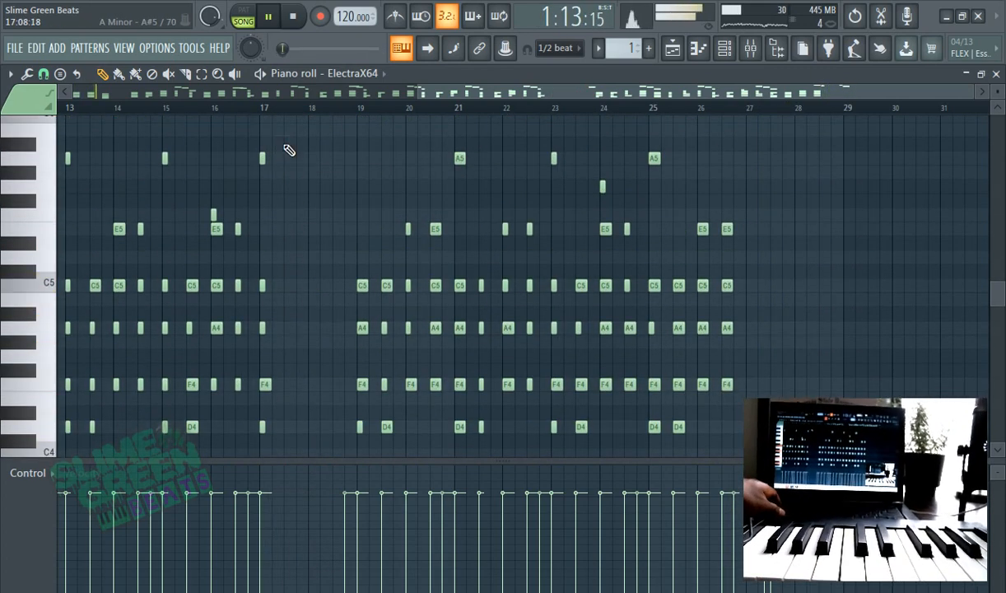
Delete the lower chord and melody notes from bar 1 through the start of bar 17.
drag(290, 150, 32, 511)
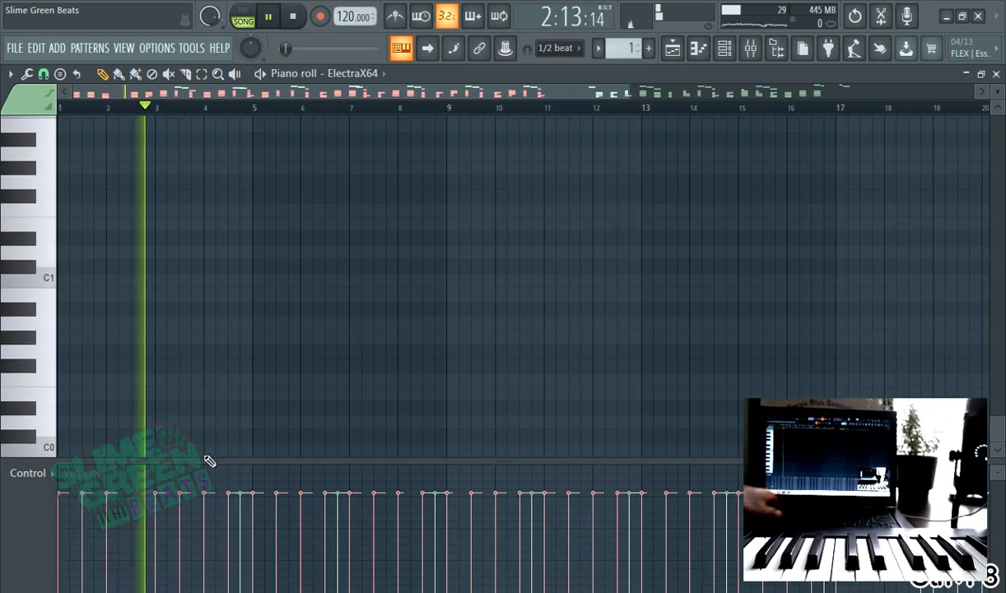
key(Delete)
ctrl+scroll(412, 413, down, 2)
scroll(404, 323, up, 8)
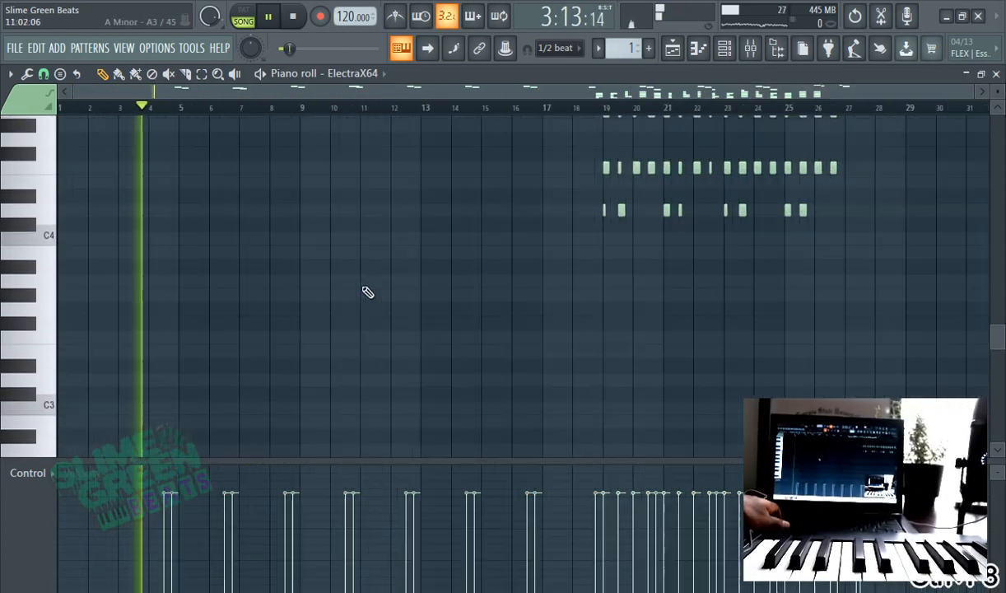
Delete the leftover high melody notes before bar 19, keeping only the take from bar 19 onward.
scroll(247, 272, up, 10)
drag(136, 162, 545, 361)
key(Delete)
scroll(581, 349, down, 3)
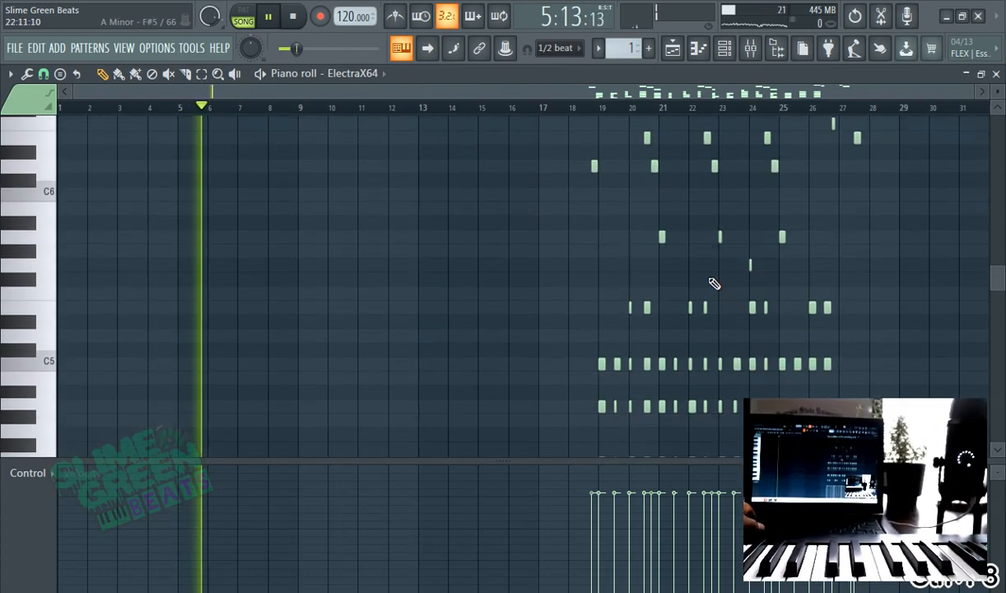
ctrl+scroll(606, 203, up, 1)
ctrl+scroll(608, 204, up, 2)
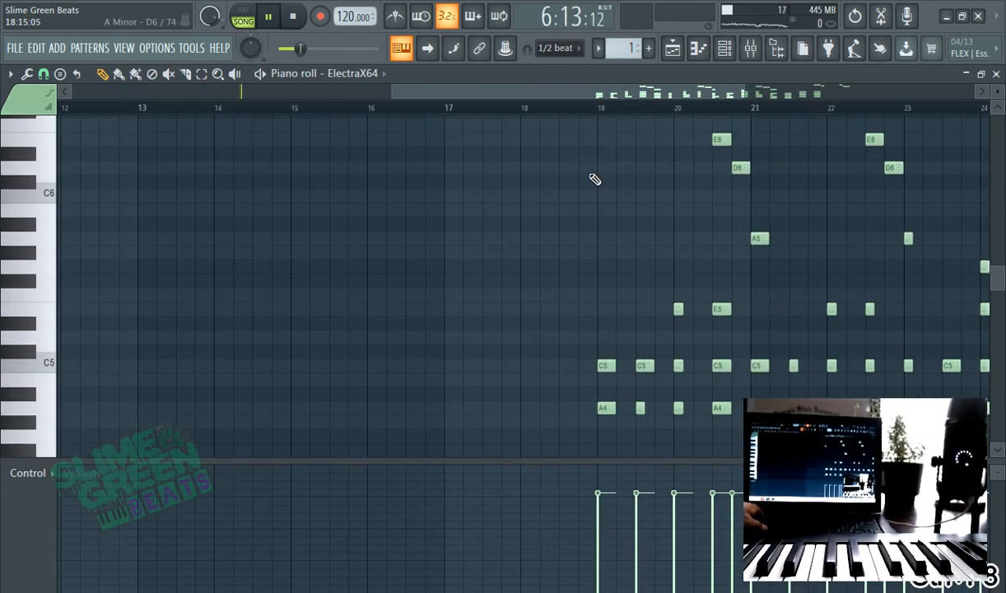
Select all remaining notes and move the whole take back so that its first chord starts at bar 1.
key(ctrl+a)
scroll(598, 184, right, 5)
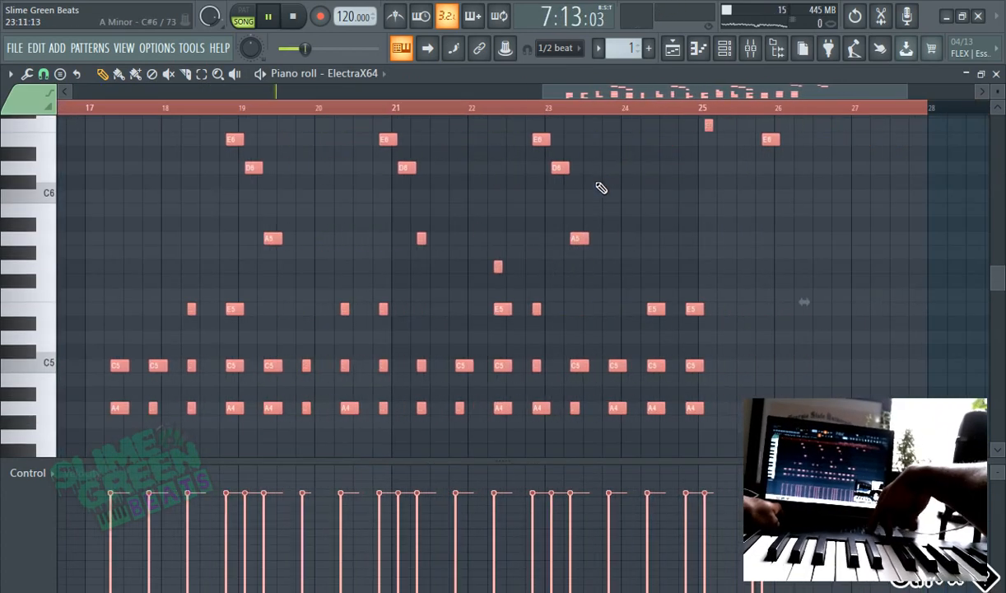
scroll(601, 188, left, 5)
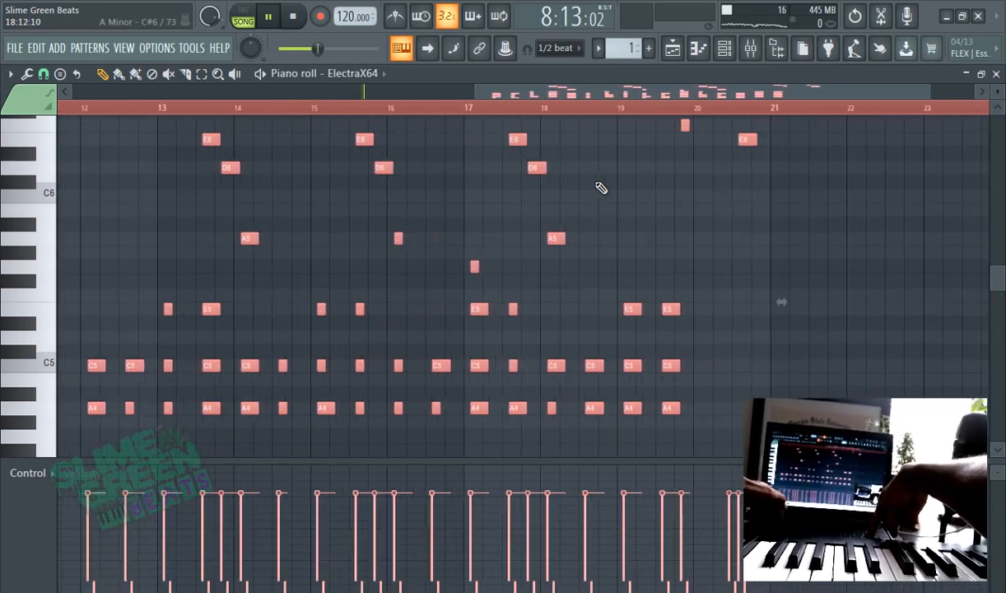
scroll(601, 187, left, 6)
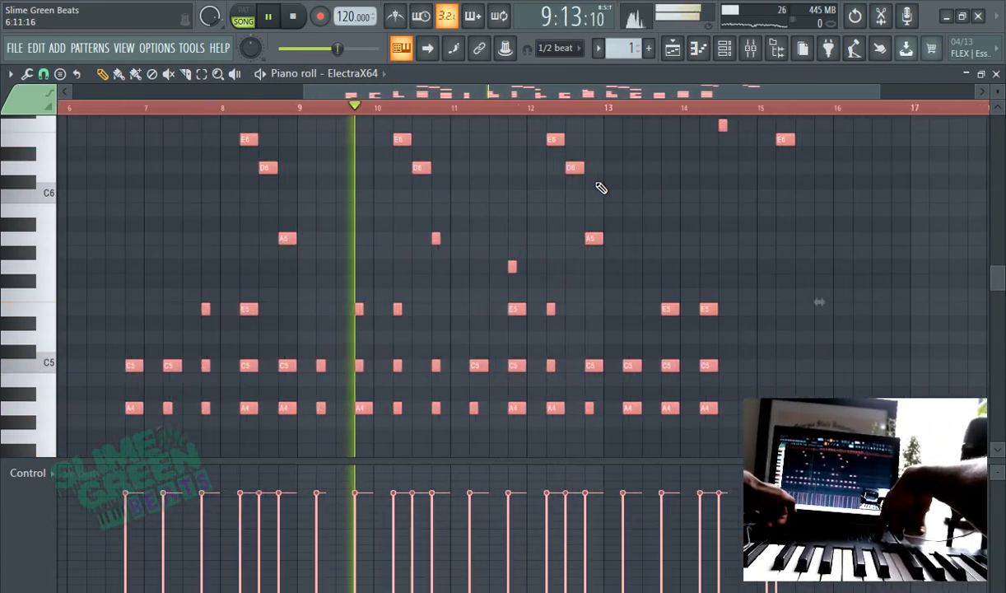
scroll(602, 188, left, 5)
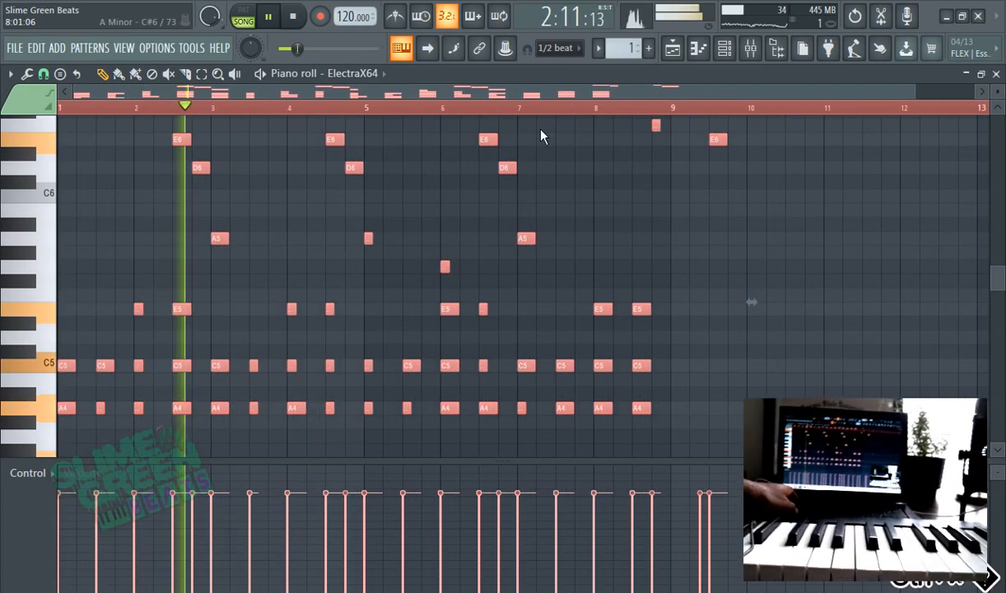
Save the project in the Downloads folder as an FL Studio song file named "well sav".
key(ctrl+shift+s)
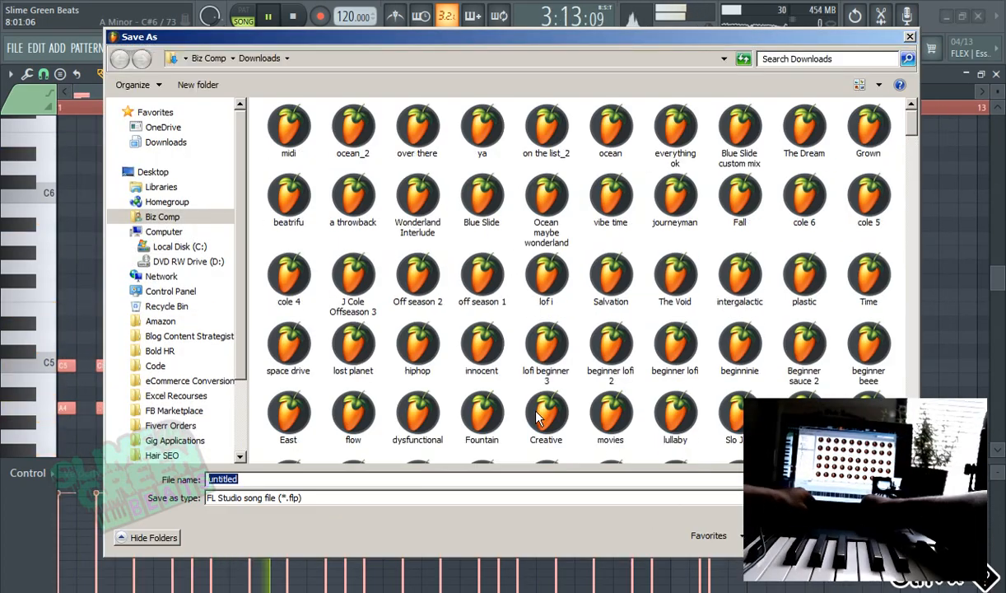
text(well sav)
key(Return)
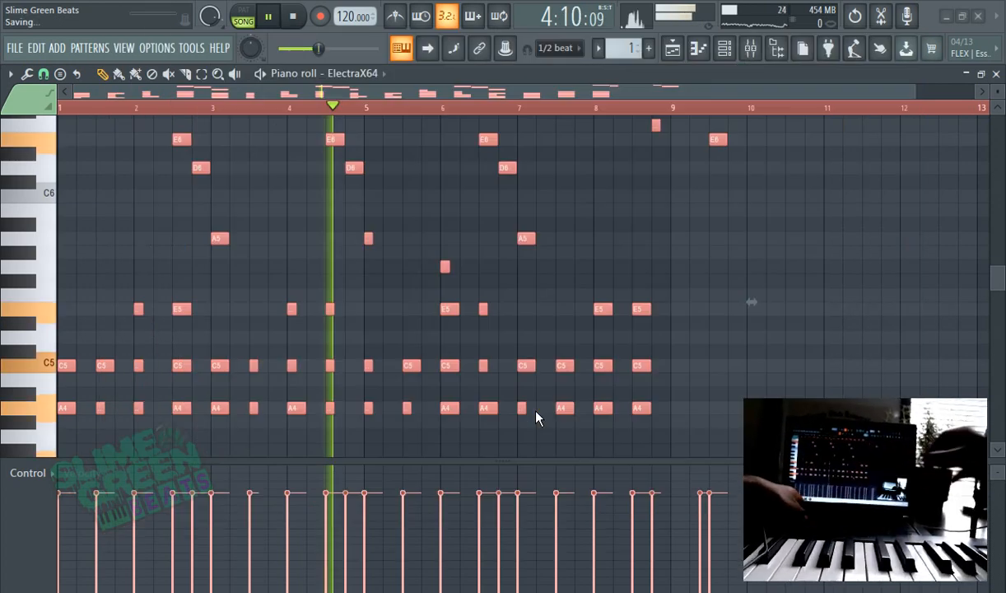
Replay the take from bar 1 and lengthen the short E5, C5 and A4 notes at bar 2 to match the F4 below.
key(ctrl+d)
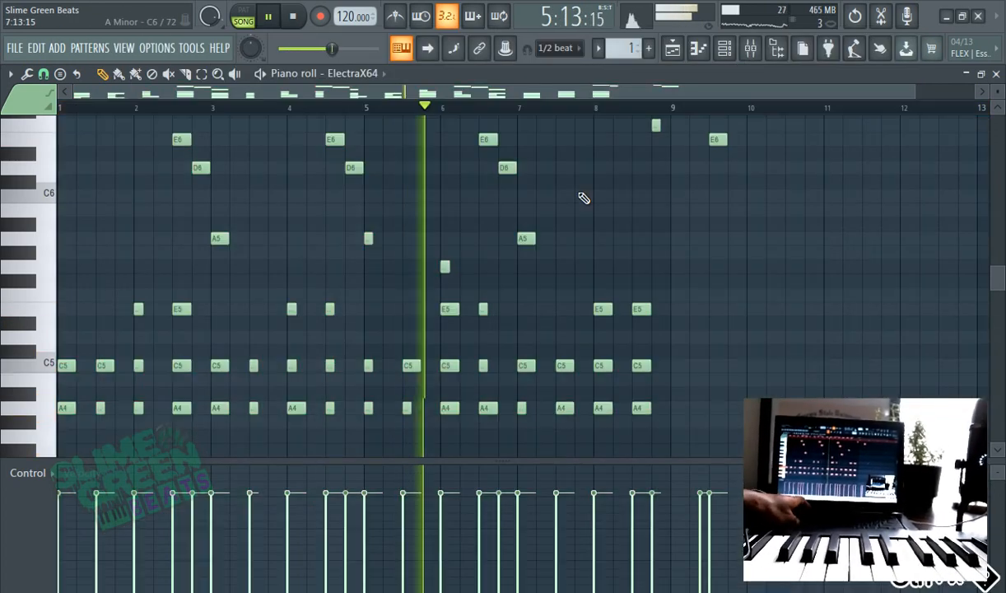
click(60, 108)
scroll(221, 183, down, 2)
scroll(222, 184, down, 2)
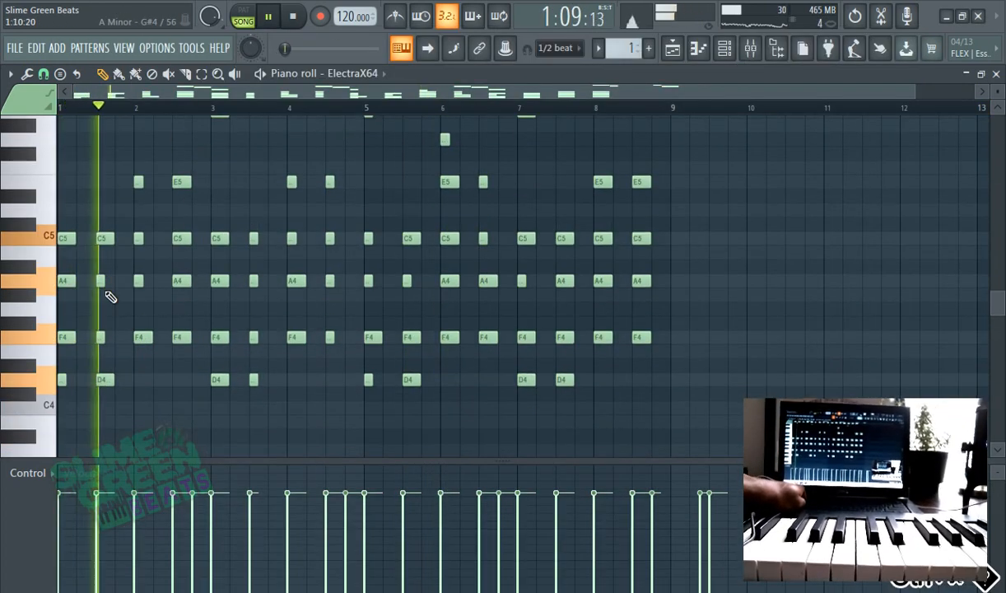
scroll(221, 260, up, 2)
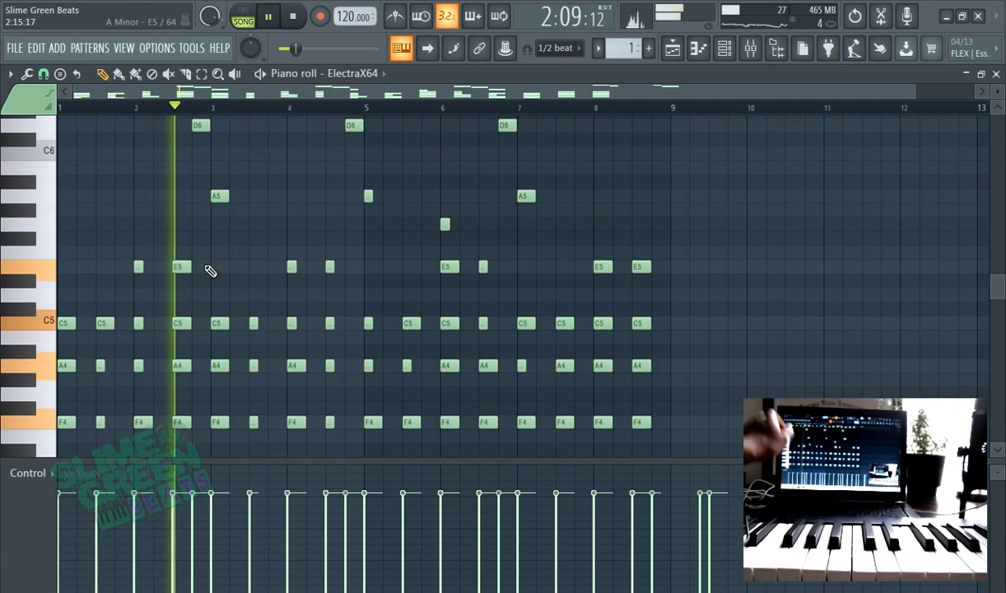
drag(135, 249, 155, 399)
scroll(135, 265, up, 2)
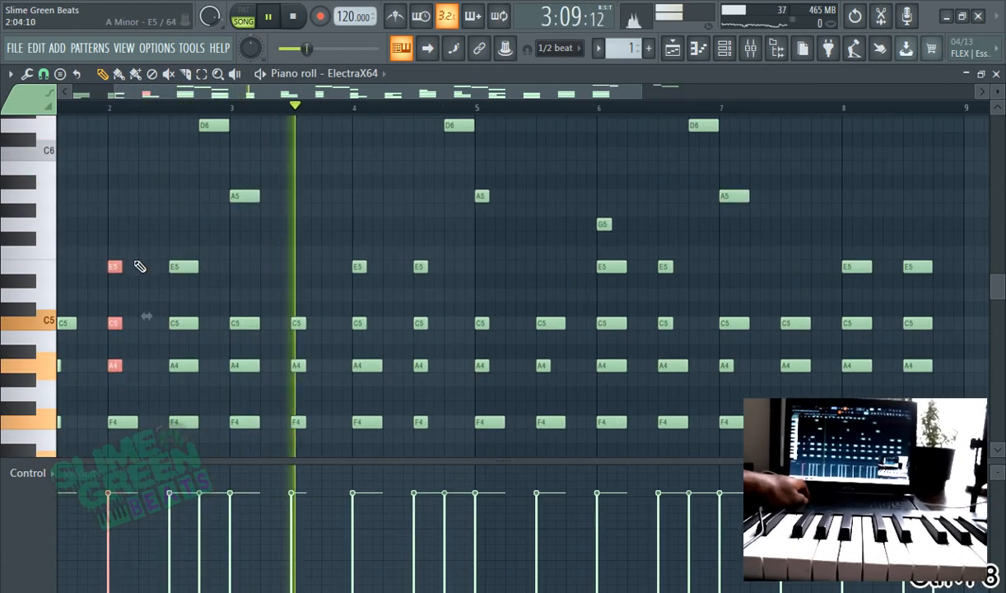
drag(130, 268, 137, 267)
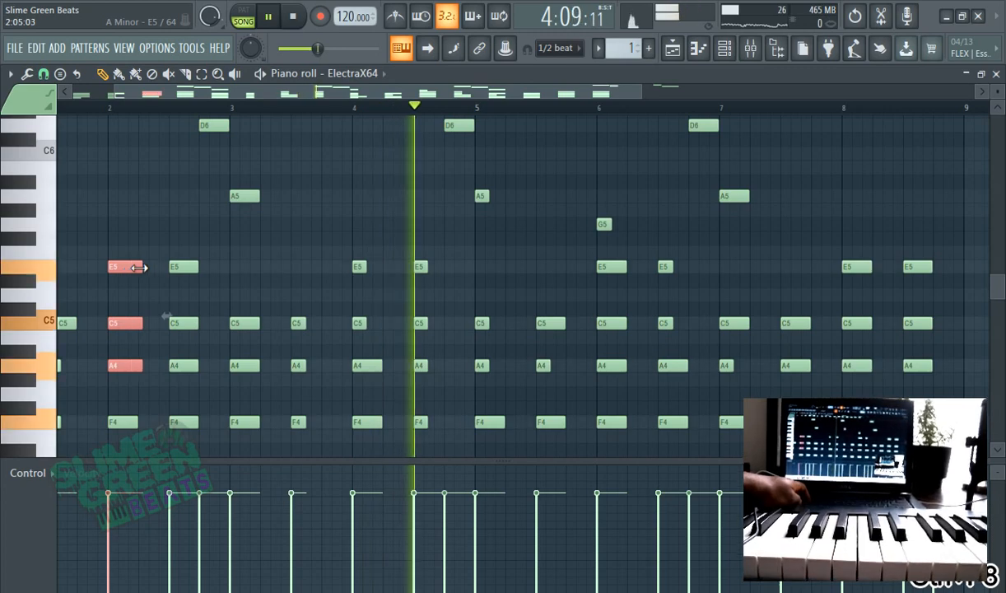
scroll(138, 268, up, 2)
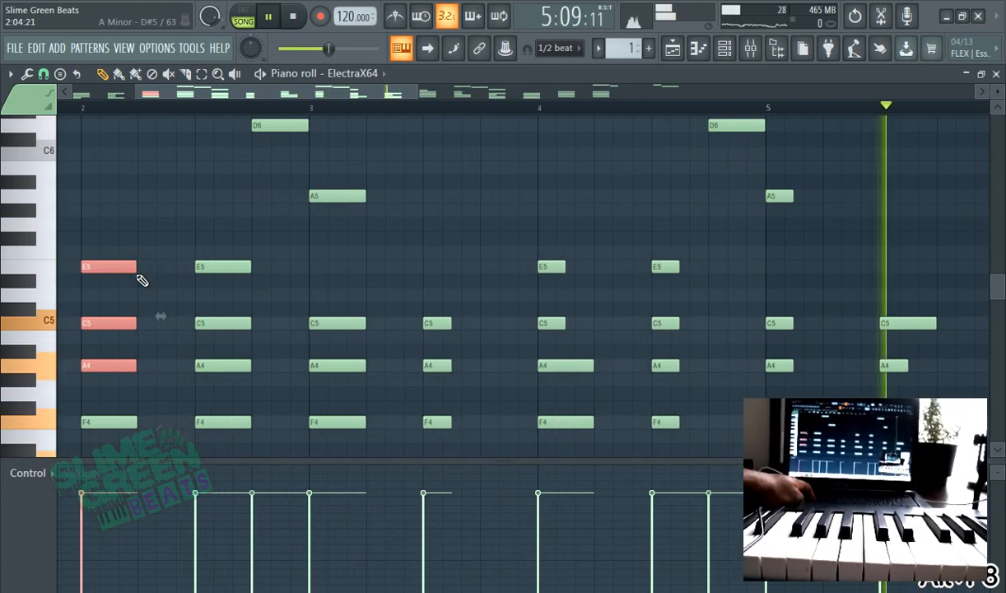
Lengthen the short G5 melody note at bar 6 to about the length of the chord beneath it.
scroll(157, 269, up, 2)
scroll(247, 243, down, 6)
scroll(444, 196, up, 2)
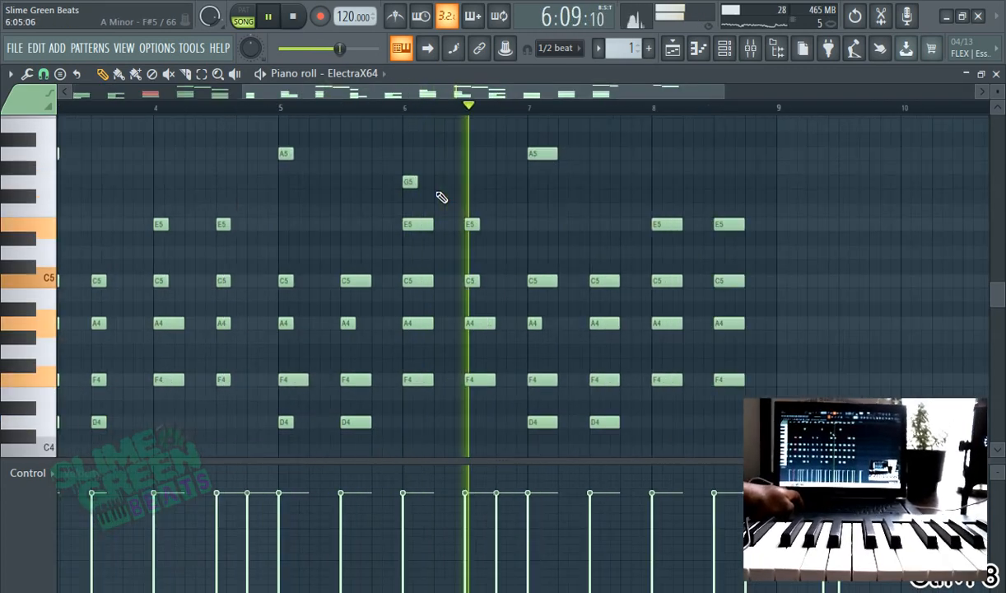
drag(423, 181, 454, 183)
scroll(432, 181, up, 2)
click(457, 181)
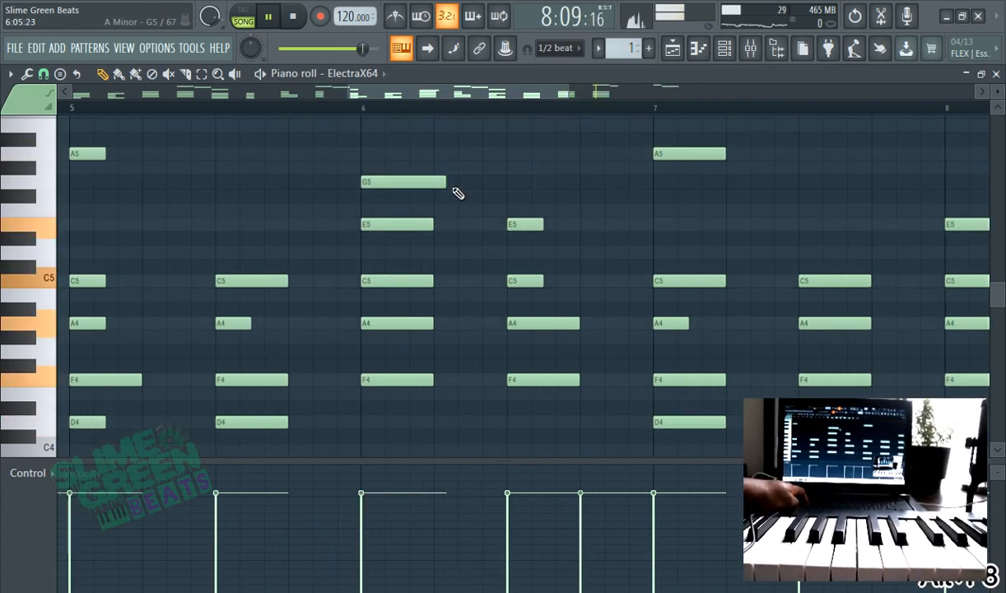
Restart playback from bar 1 and delete the stray high notes after the melody, in bars 8 and 9.
scroll(430, 184, down, 5)
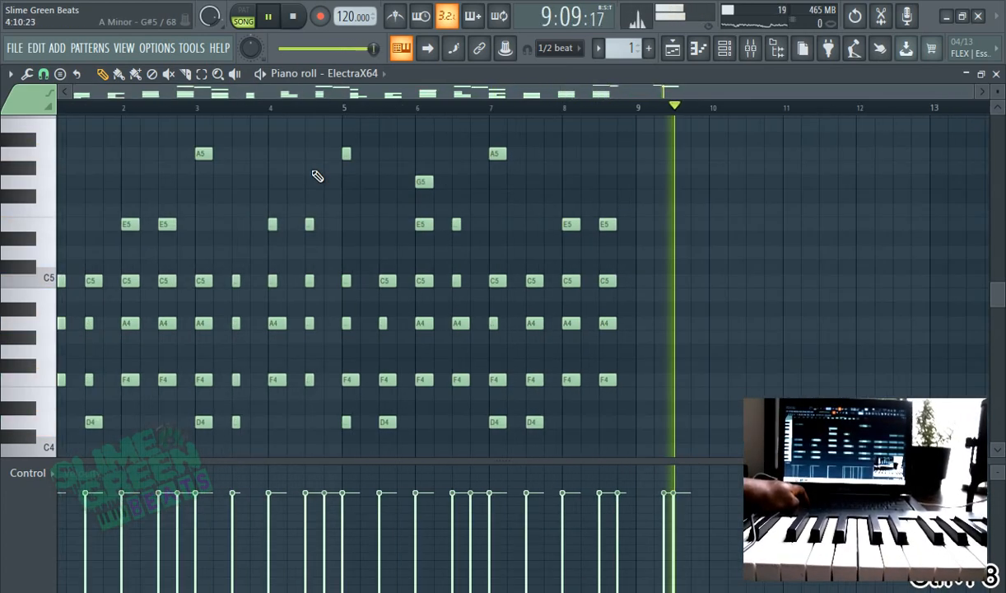
click(65, 108)
scroll(346, 191, up, 5)
scroll(584, 155, down, 3)
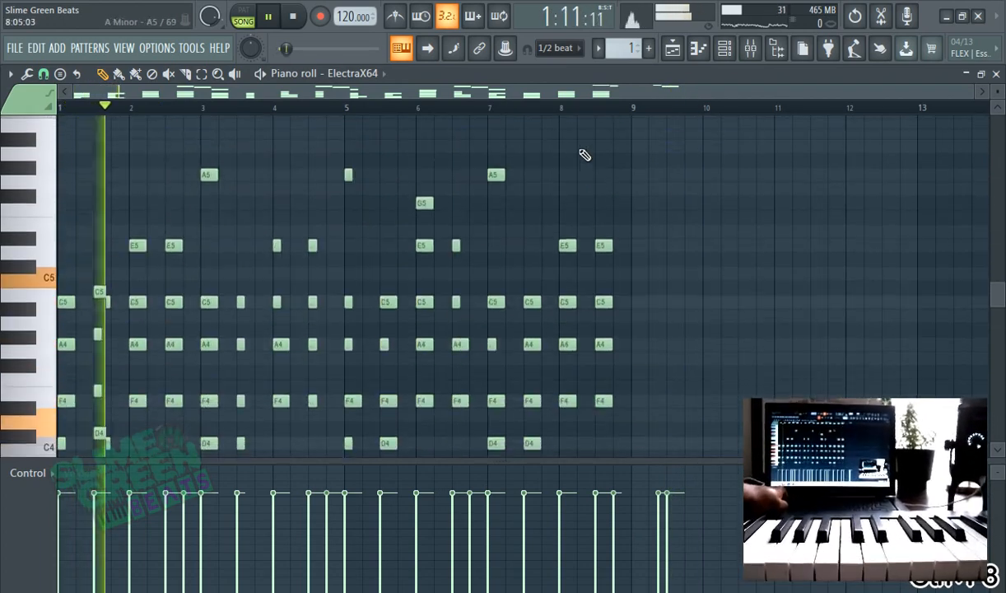
scroll(593, 171, up, 3)
drag(565, 153, 825, 327)
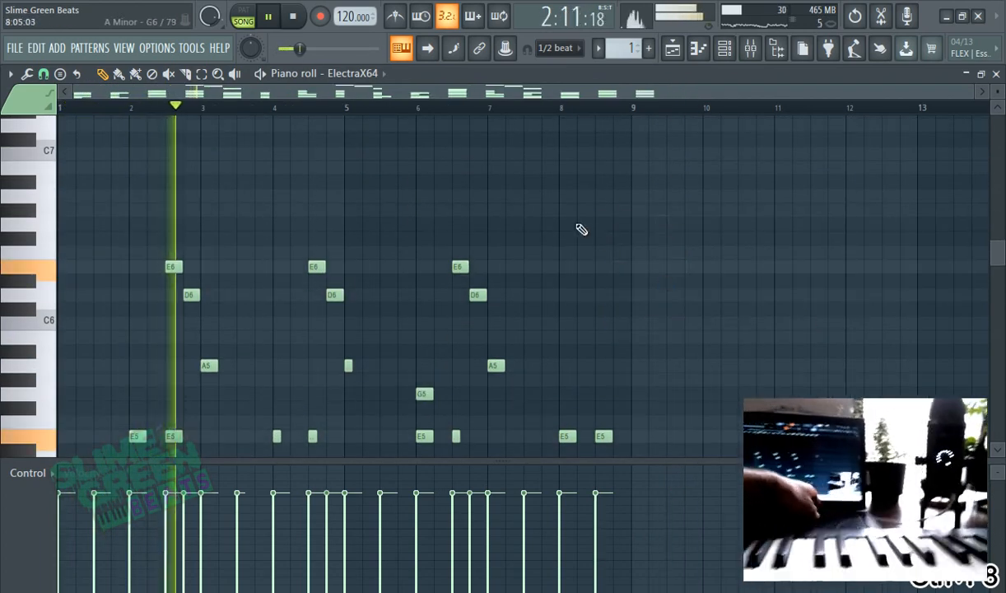
Lengthen the second chord of bar 3 and the E5 and C5 notes at bar 4 to match the neighbouring chord notes.
scroll(418, 171, down, 4)
scroll(247, 256, up, 2)
scroll(206, 245, down, 3)
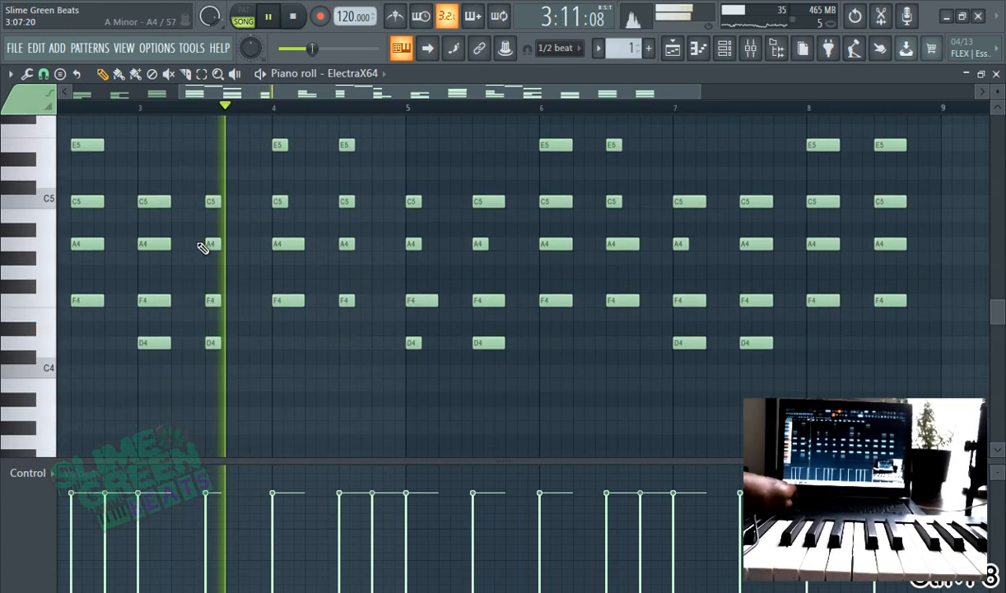
scroll(221, 193, up, 2)
drag(201, 177, 227, 339)
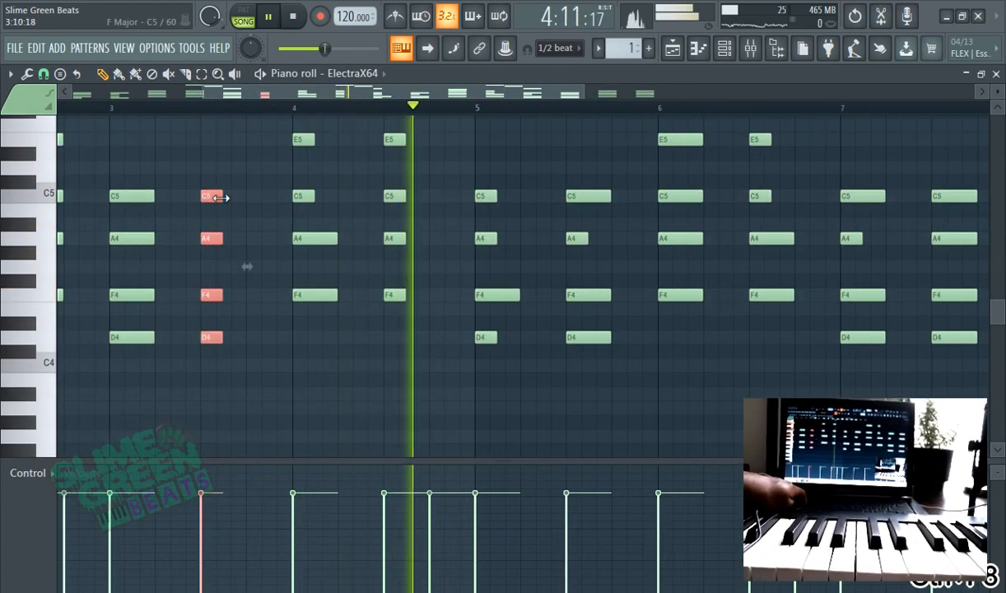
drag(225, 195, 249, 195)
scroll(251, 195, up, 2)
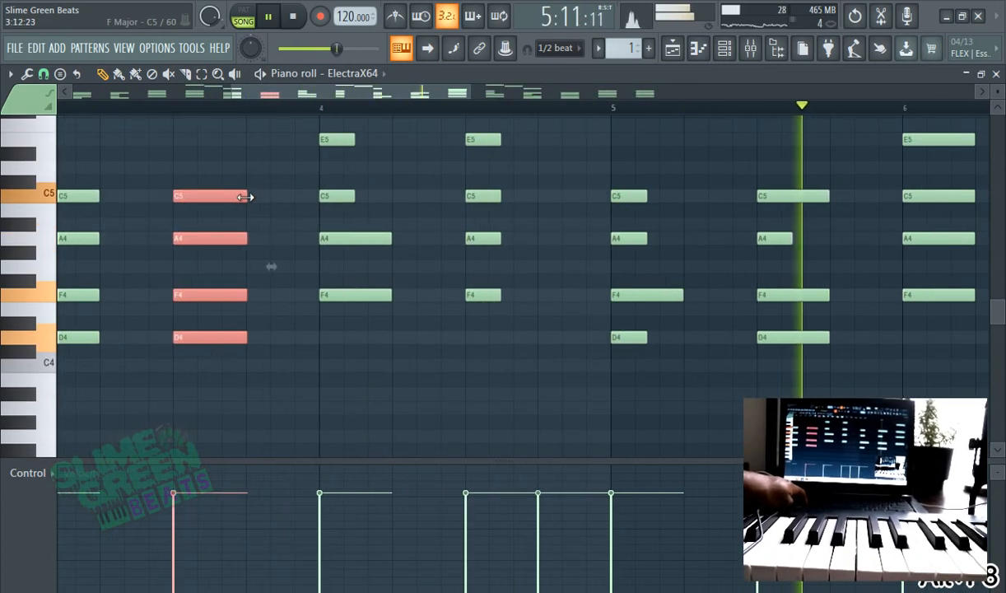
scroll(297, 193, up, 2)
scroll(343, 232, up, 3)
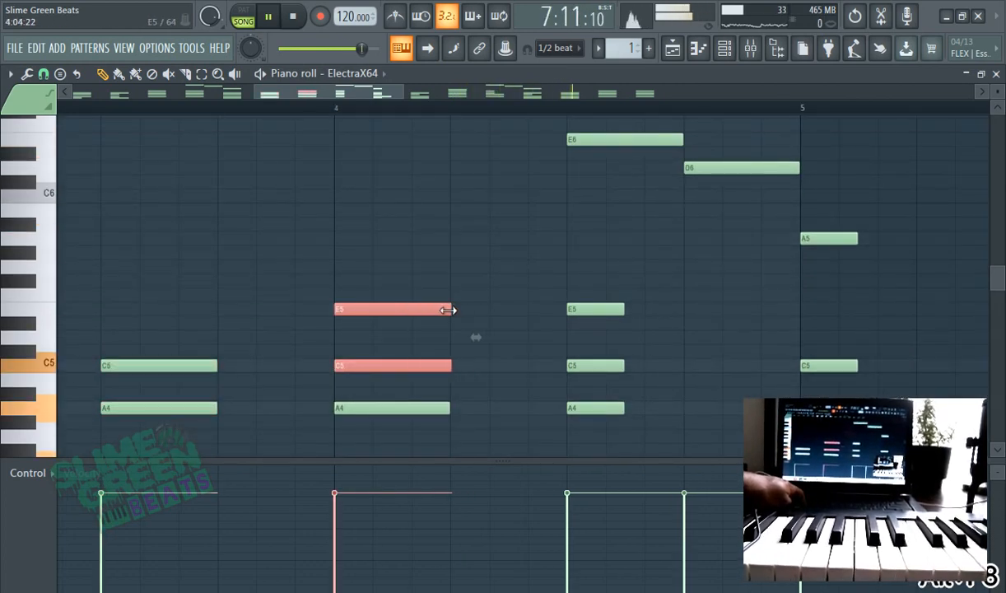
Lengthen the D4 note at bar 1 and the A4 and F4 notes of that bar's second chord to match the other chord notes.
scroll(437, 285, down, 6)
scroll(401, 253, down, 4)
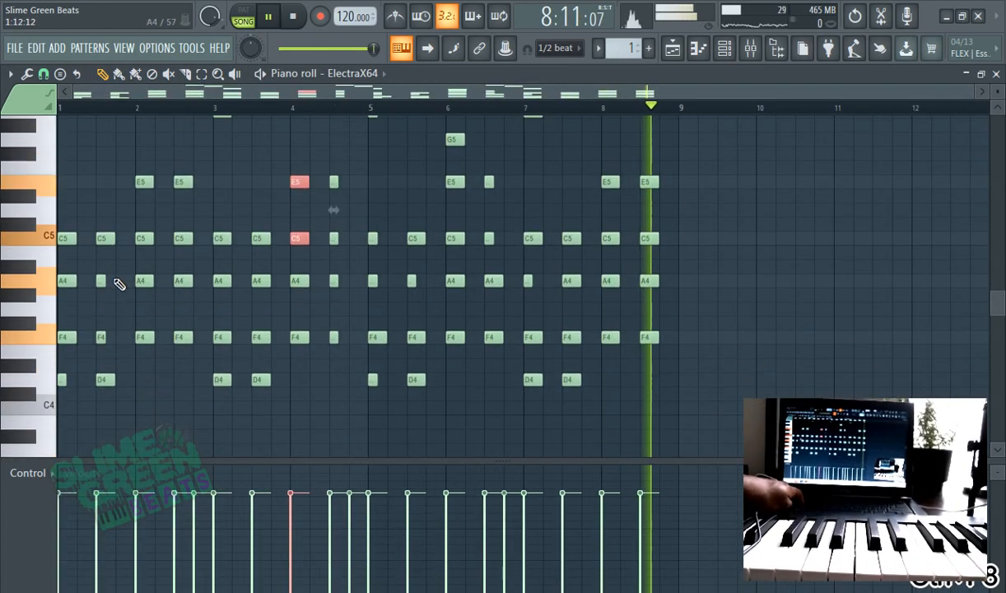
click(66, 337)
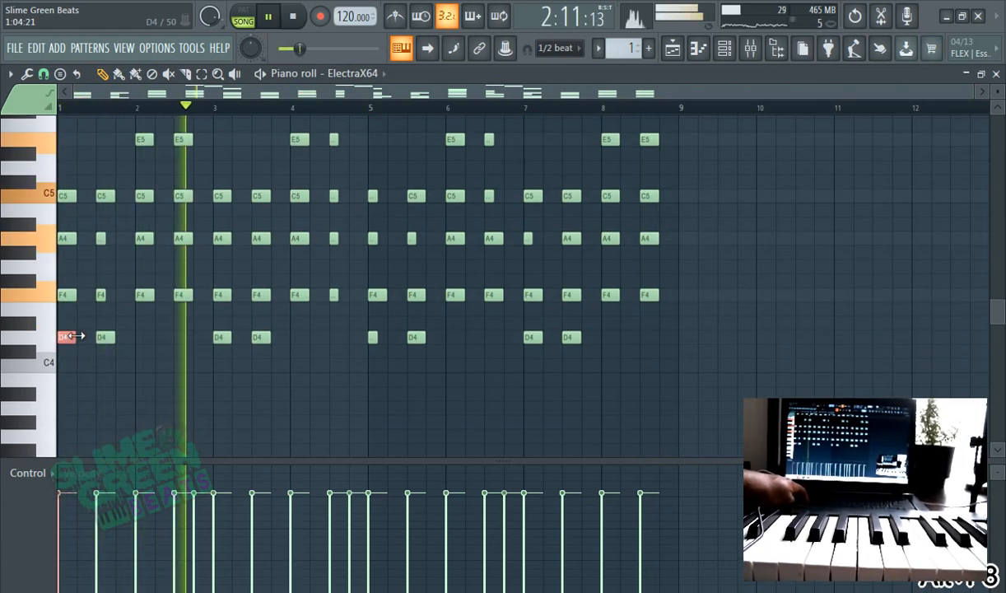
scroll(97, 286, up, 2)
scroll(97, 287, up, 1)
drag(103, 238, 108, 295)
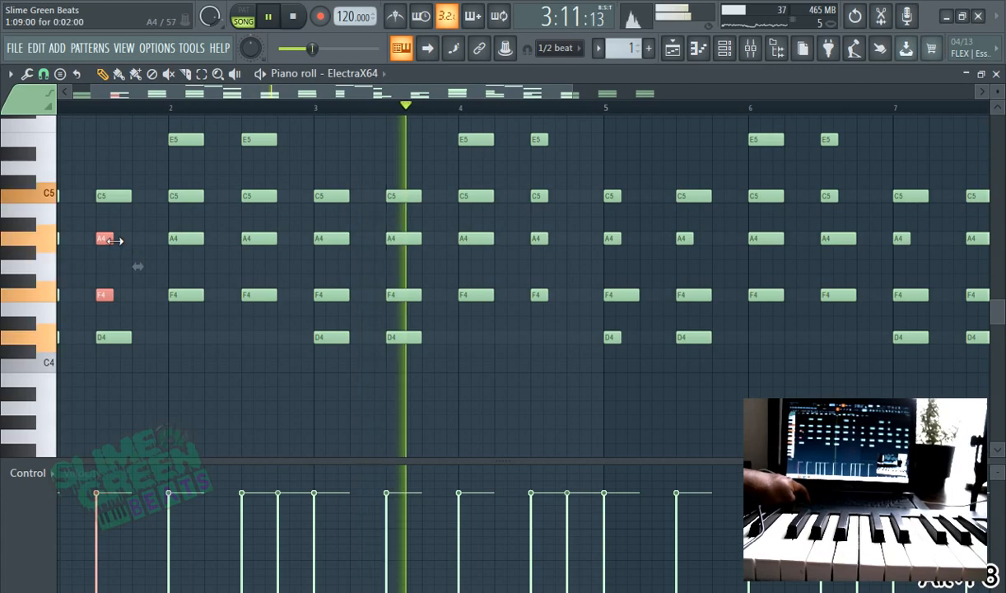
drag(113, 239, 132, 239)
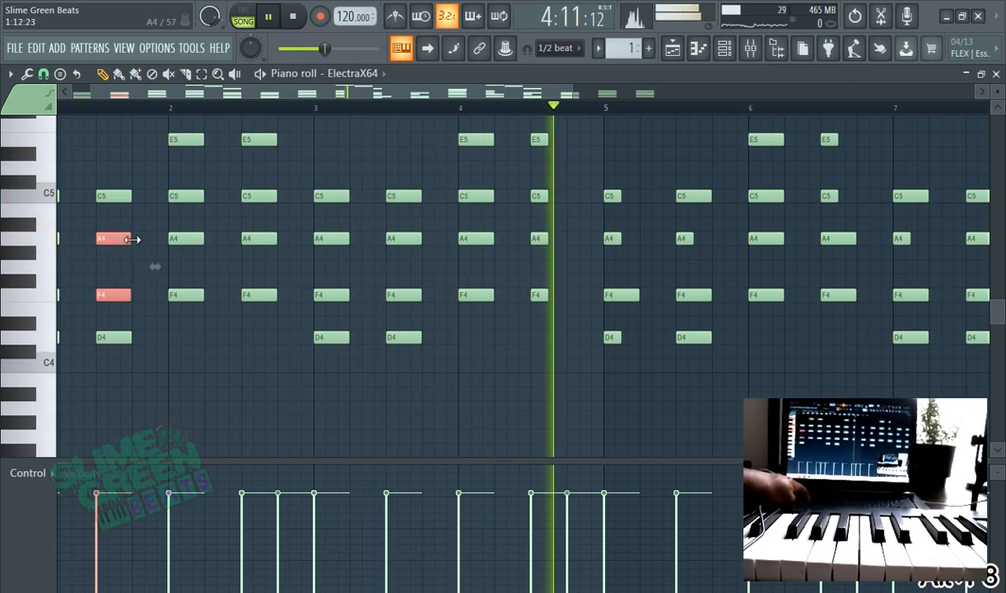
Lengthen the second chord of bar 4 and the short notes in both bar 5 chords to match the full-length chord notes.
scroll(527, 263, up, 5)
drag(543, 252, 584, 460)
scroll(568, 330, down, 2)
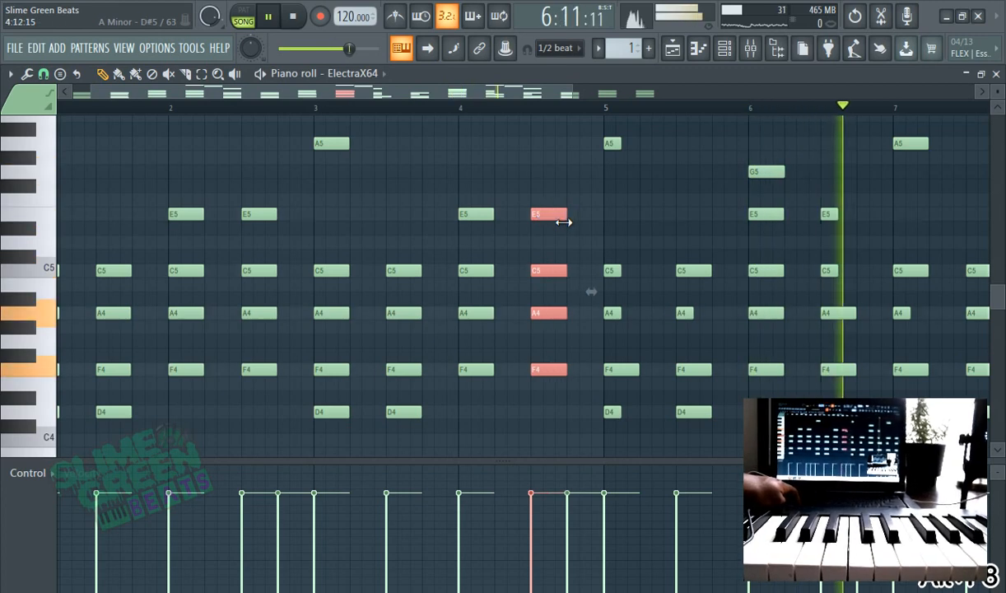
scroll(659, 254, down, 3)
scroll(516, 216, up, 2)
drag(501, 180, 532, 274)
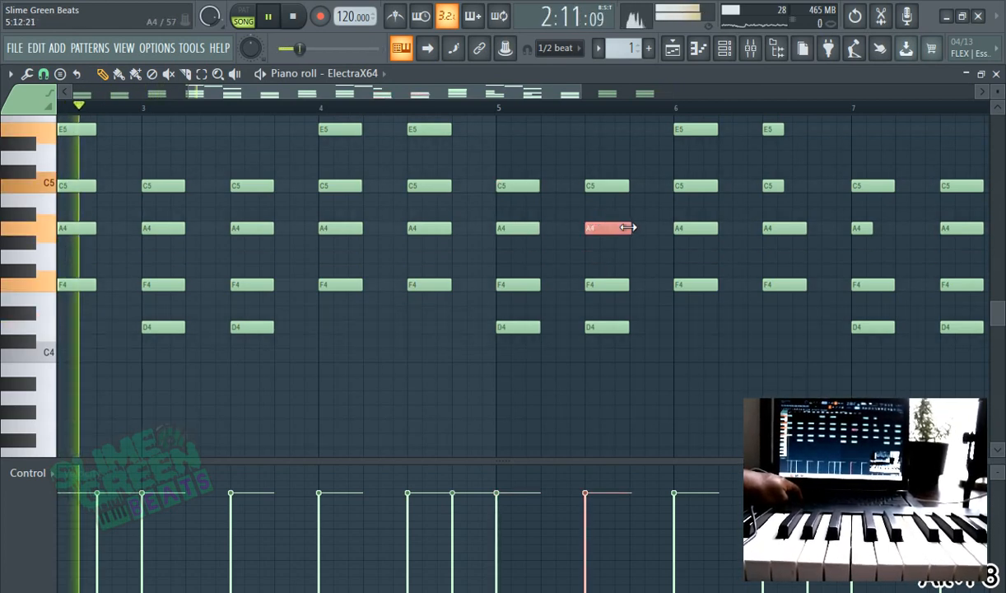
Lengthen the short E5 and C5 notes in the second chord of bar 6 to match the A4 and F4 below.
scroll(646, 226, down, 2)
scroll(647, 247, up, 4)
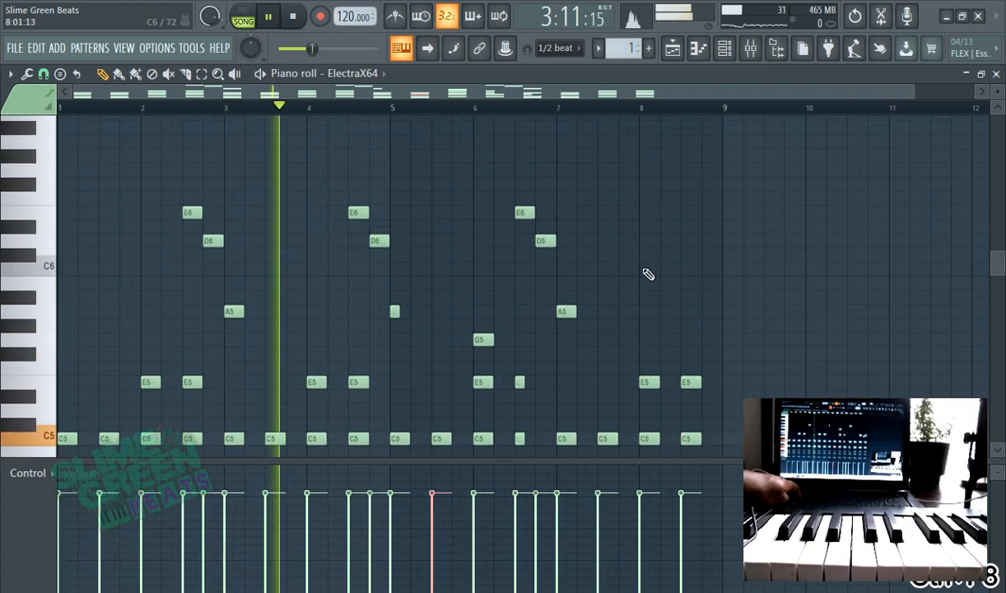
scroll(593, 261, down, 5)
scroll(286, 265, up, 2)
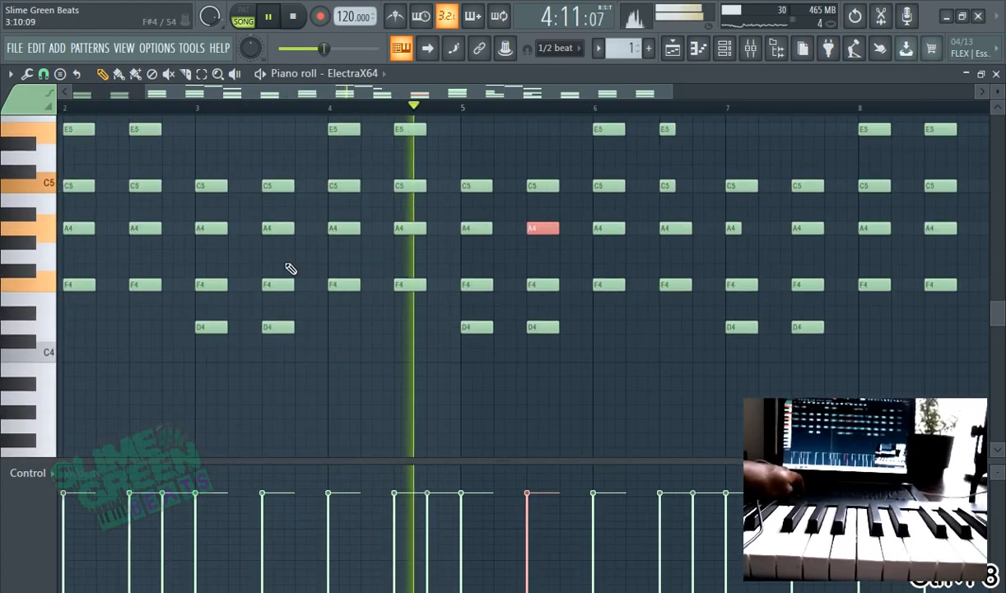
scroll(577, 268, up, 4)
scroll(578, 247, up, 2)
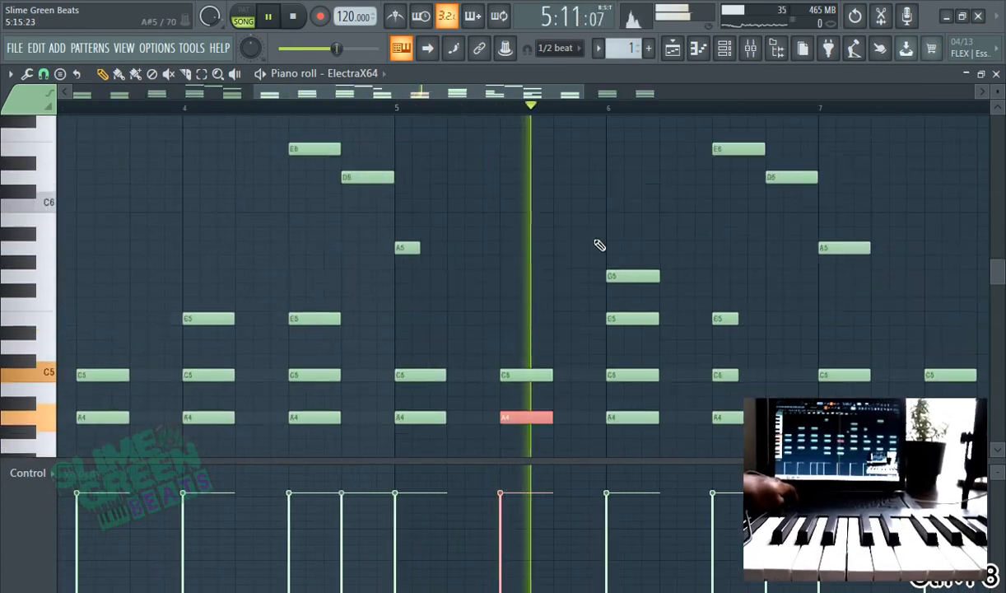
scroll(606, 250, down, 4)
scroll(847, 306, down, 4)
scroll(833, 293, up, 4)
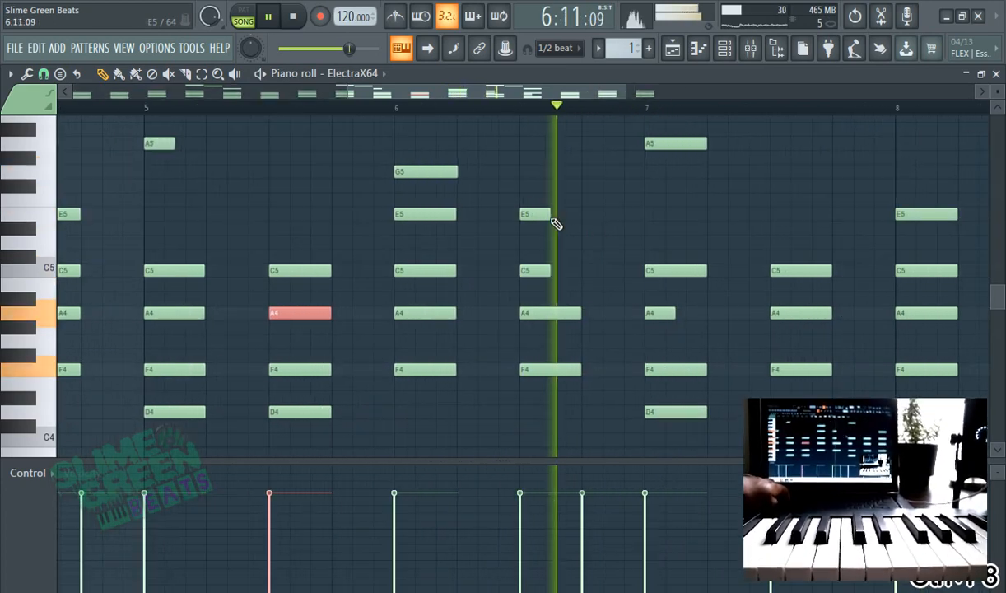
drag(524, 195, 580, 281)
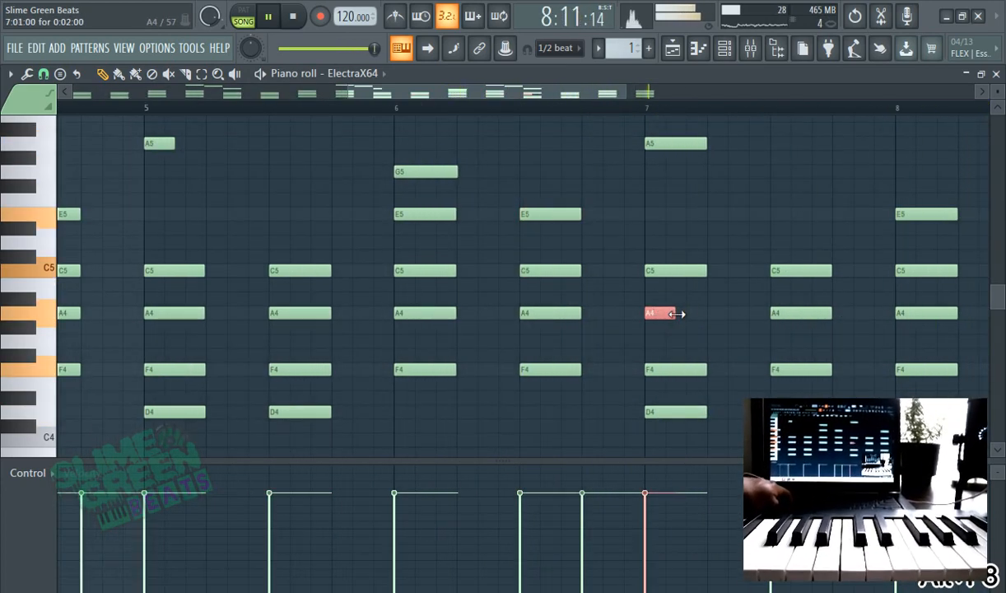
Lengthen the short A4 note at bar 7 to about the length of its chord, leaving the note properties unedited.
double_click(706, 315)
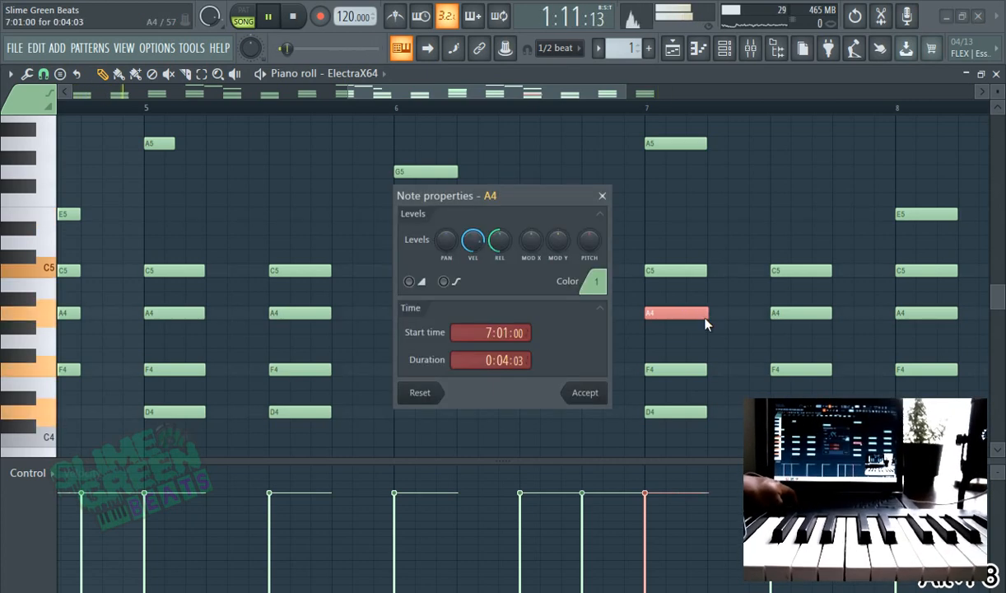
click(602, 197)
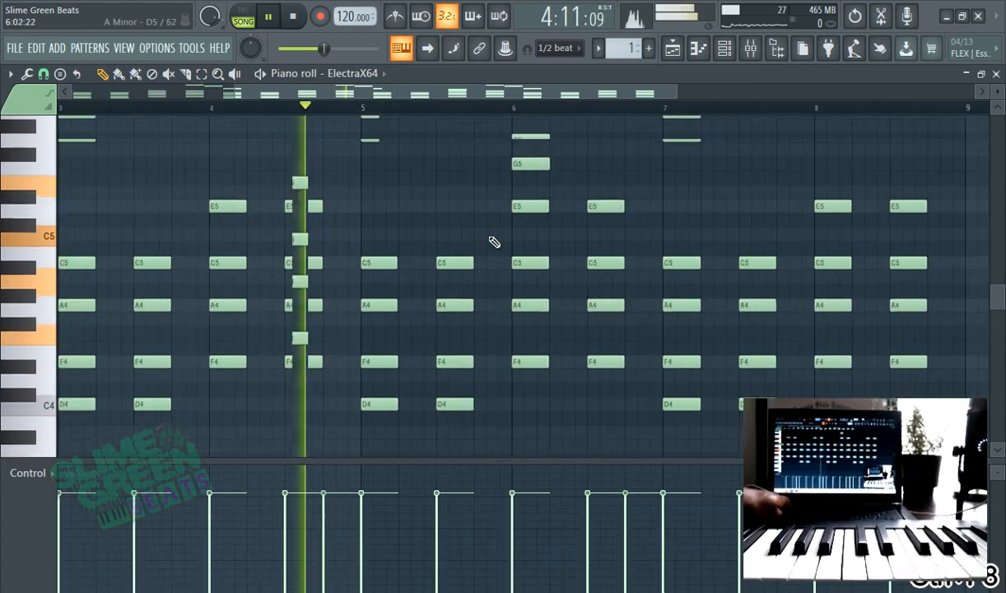
scroll(490, 238, up, 3)
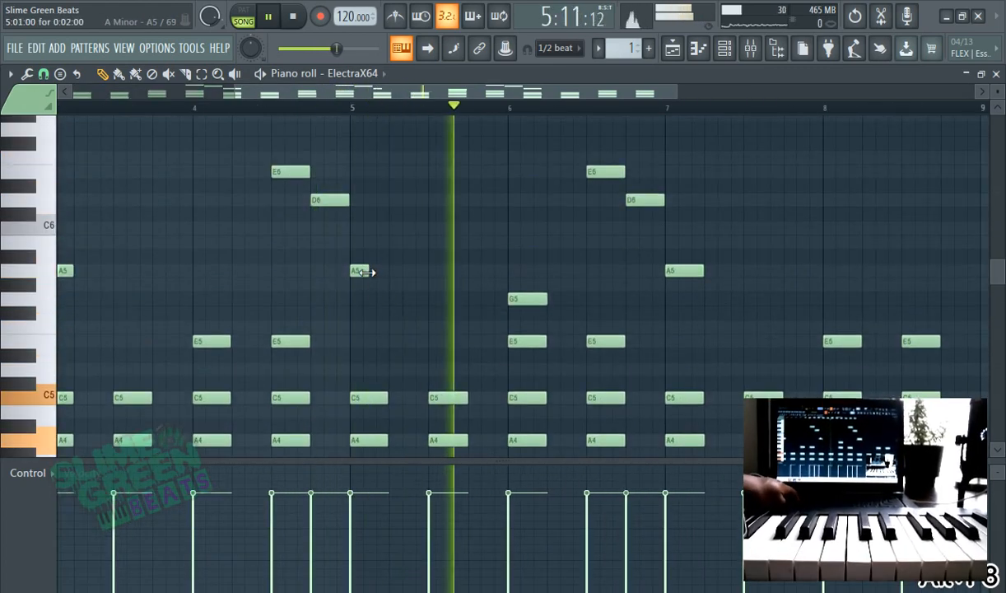
Lengthen the short A5 note at the start of bar 5 to match the chord notes below it.
drag(363, 272, 386, 272)
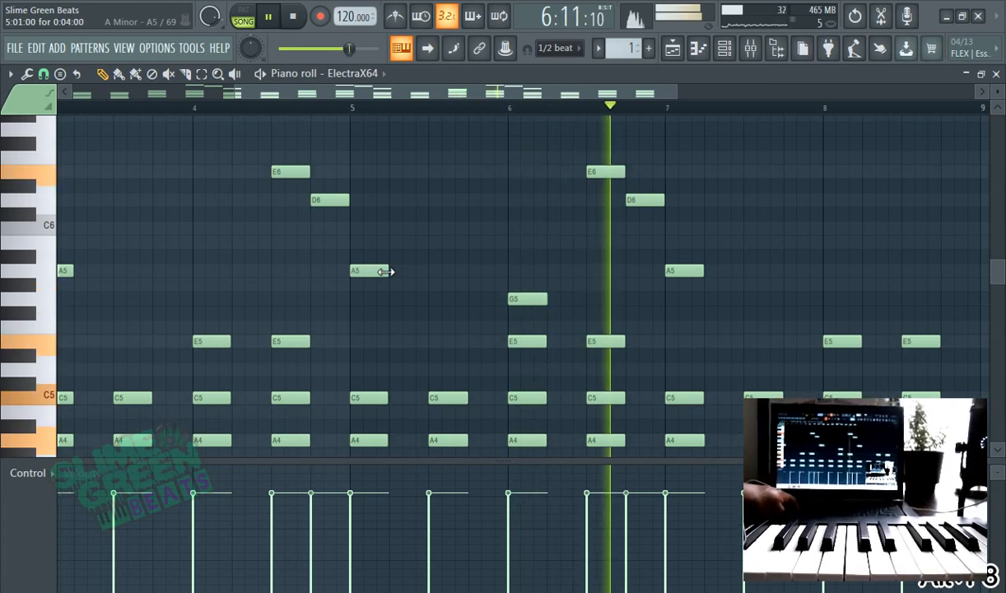
scroll(694, 272, down, 3)
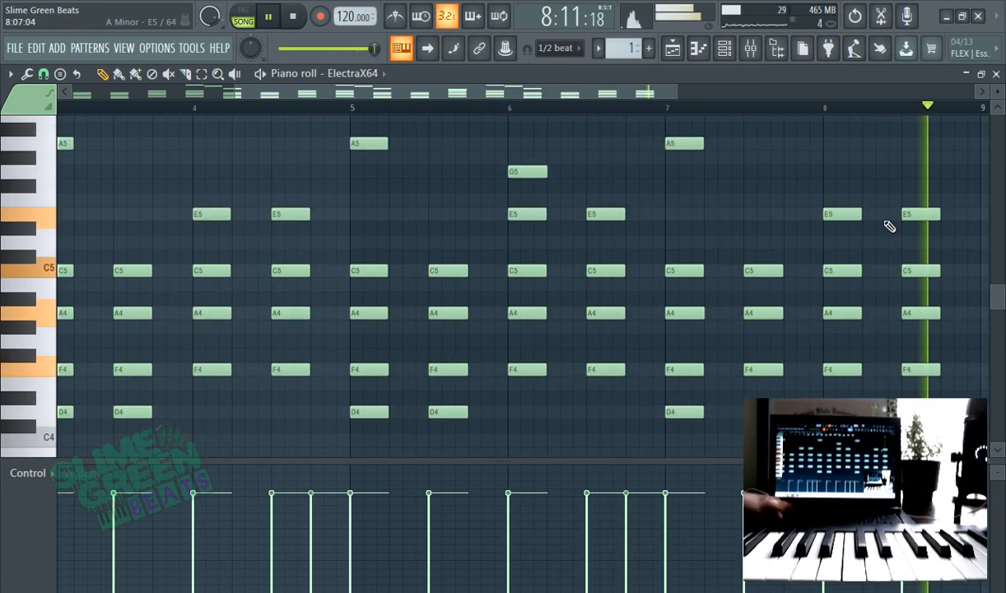
scroll(916, 225, up, 3)
scroll(832, 232, down, 2)
scroll(778, 206, down, 4)
scroll(669, 156, up, 2)
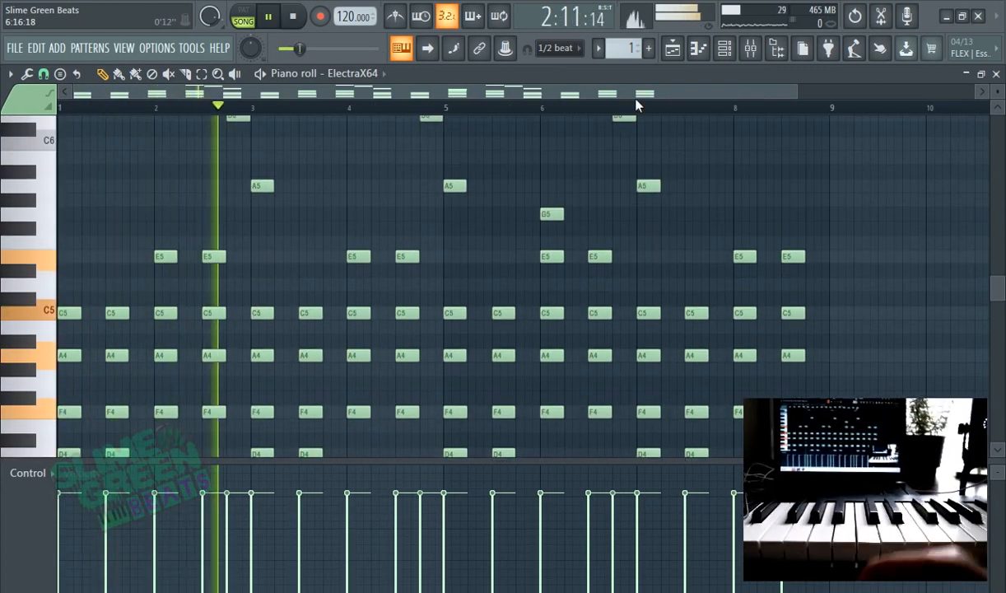
Clone the ElectraX64 channel in the channel rack and return to the original channel's piano roll.
click(723, 51)
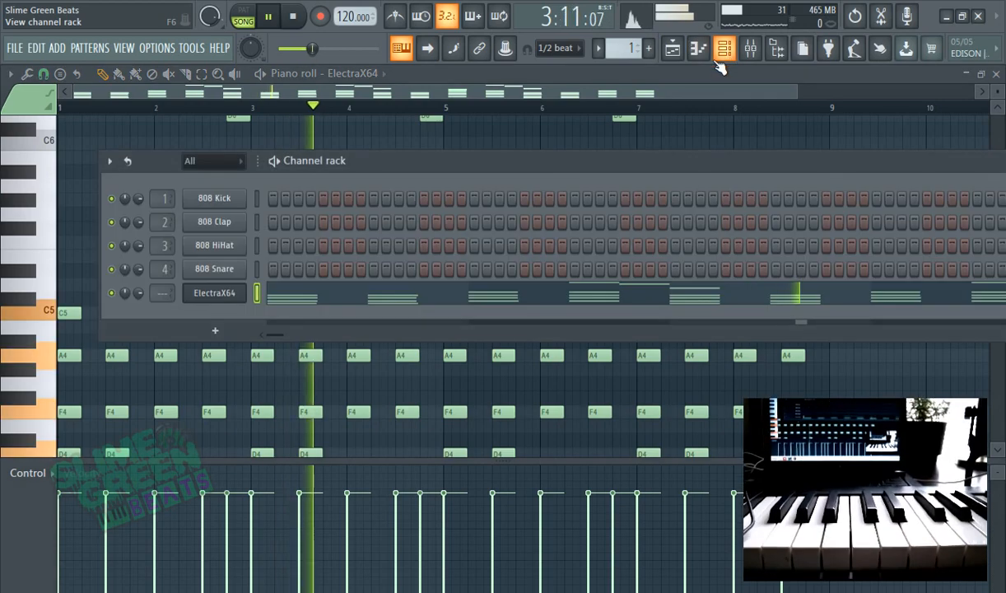
right_click(208, 294)
click(310, 433)
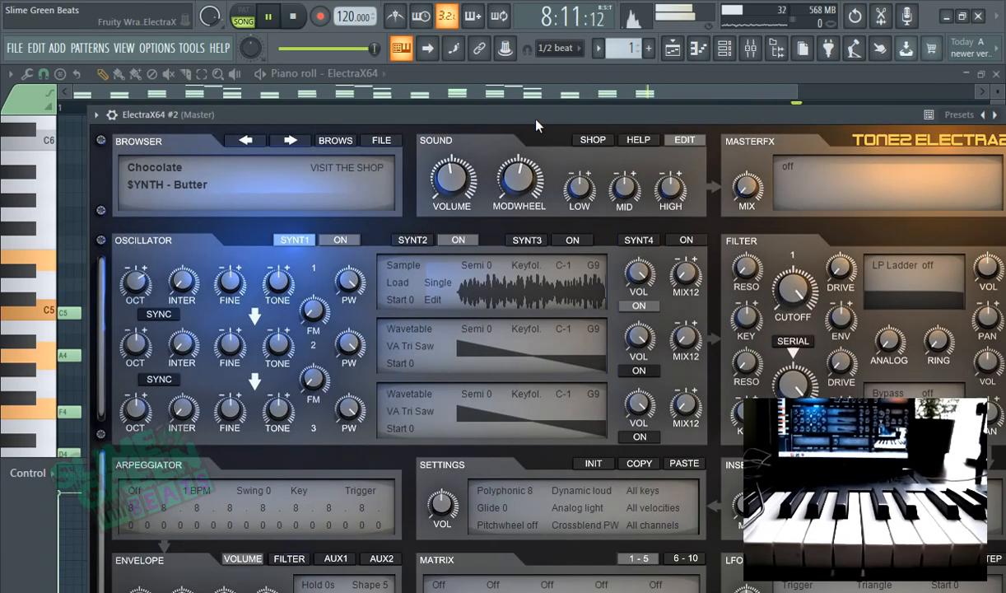
drag(556, 120, 599, 353)
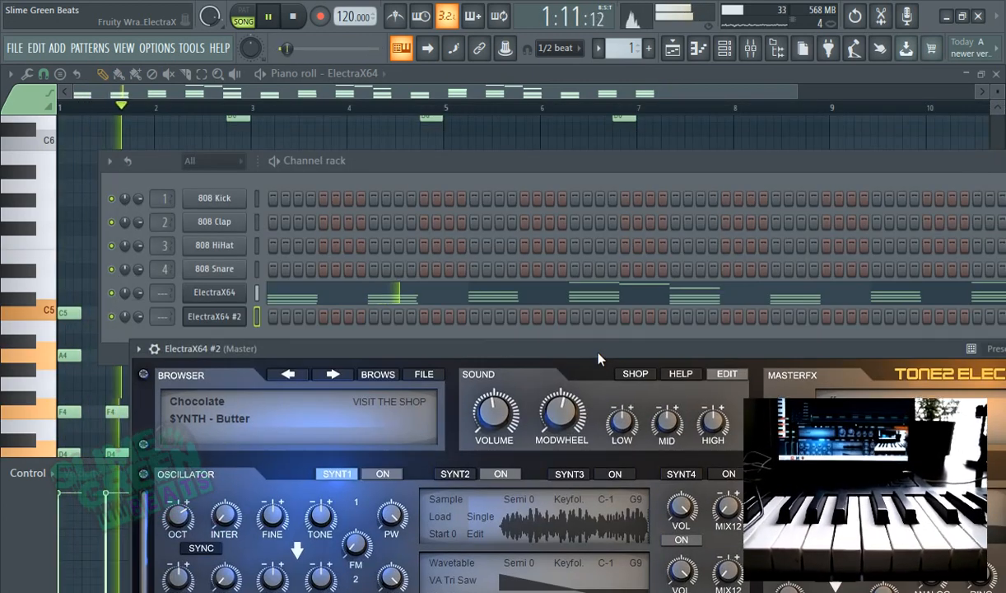
click(639, 75)
Add a G6 note above the second chord of bar 8 and a D6 note directly after it.
scroll(661, 174, up, 1)
scroll(666, 178, up, 4)
scroll(694, 218, down, 1)
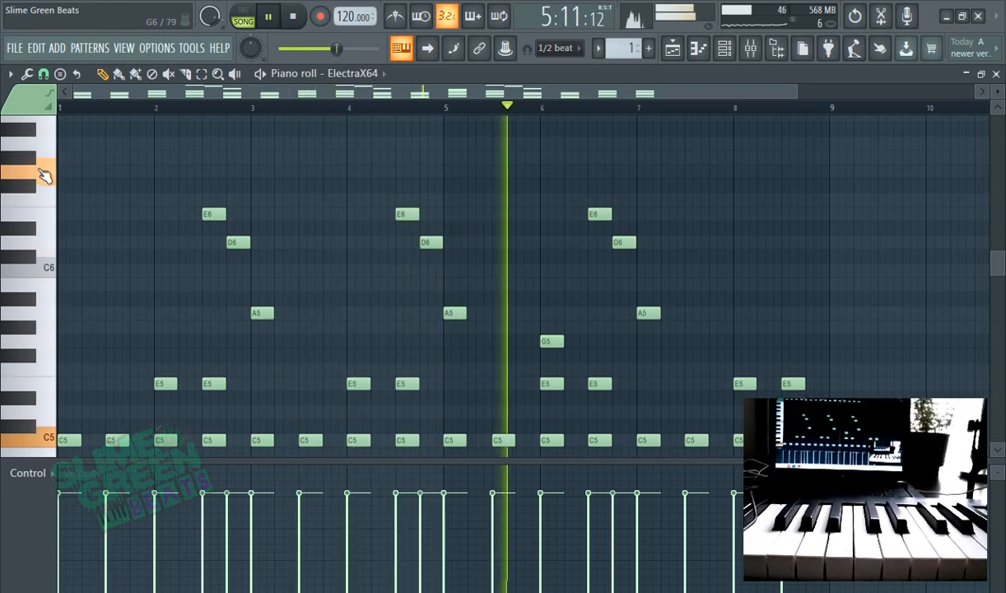
click(737, 171)
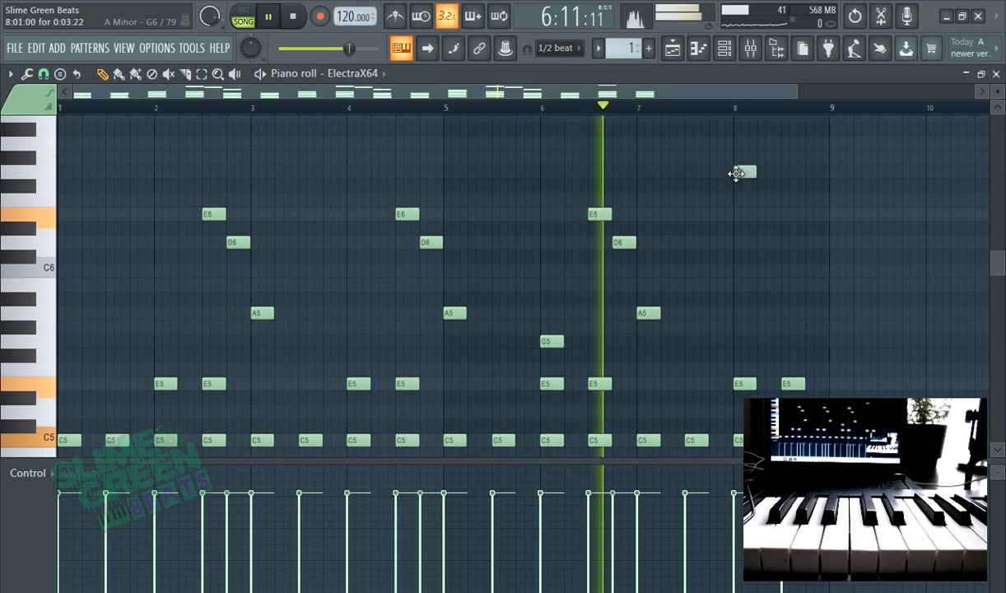
drag(750, 175, 793, 180)
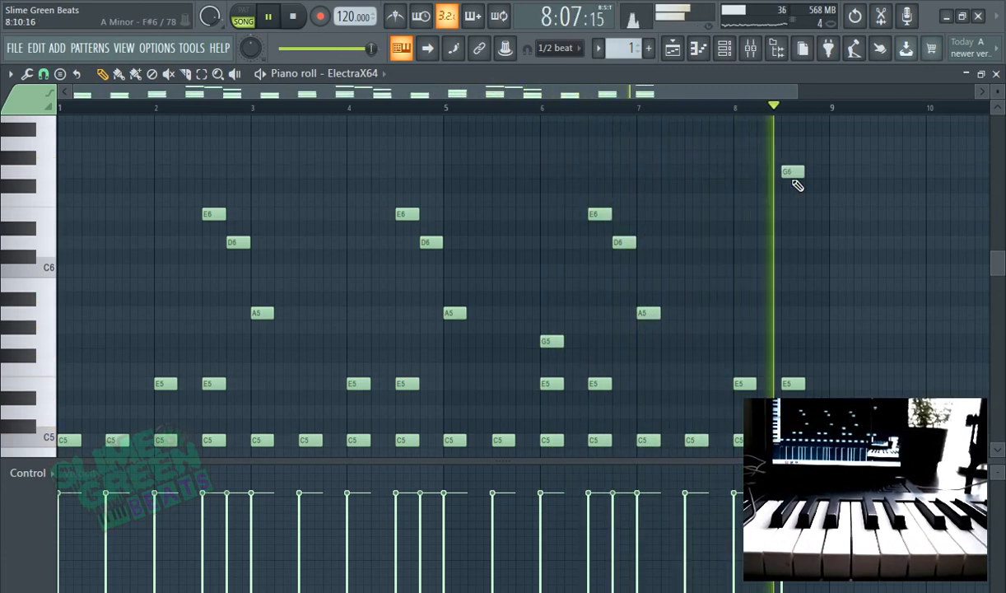
click(818, 243)
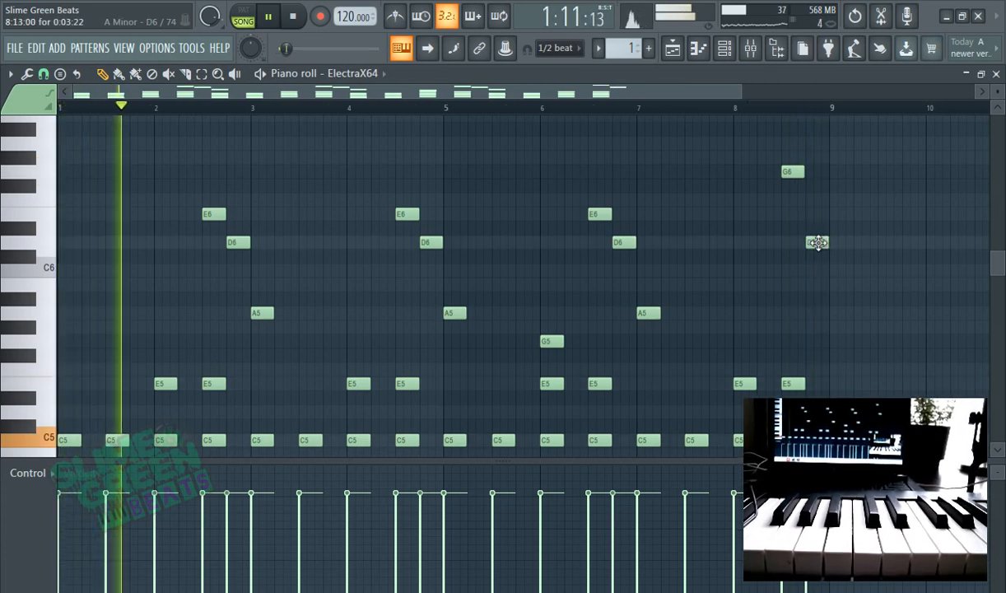
Add an A5 note at the start of bar 1, above the first chord.
click(70, 313)
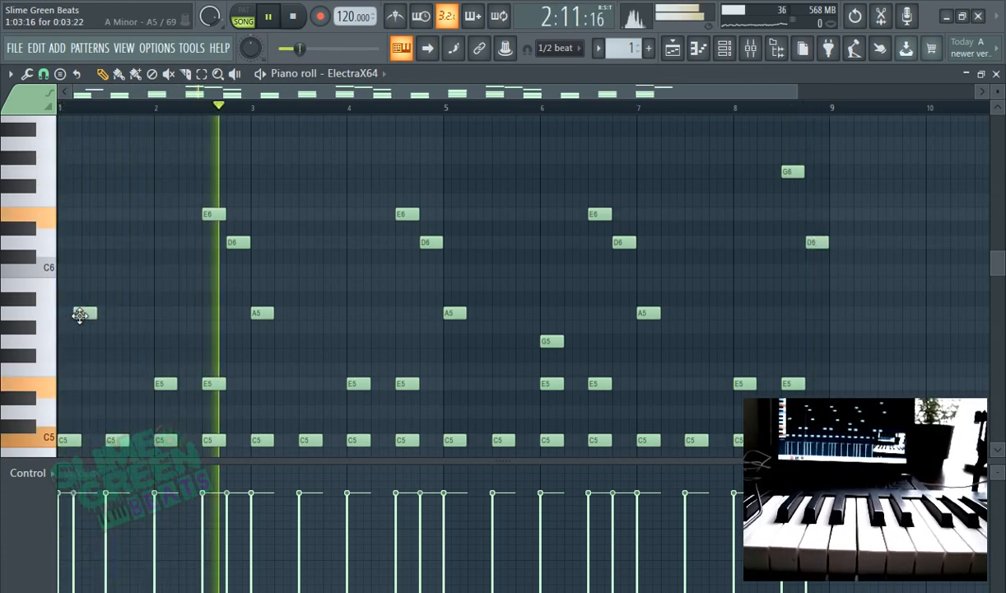
click(696, 107)
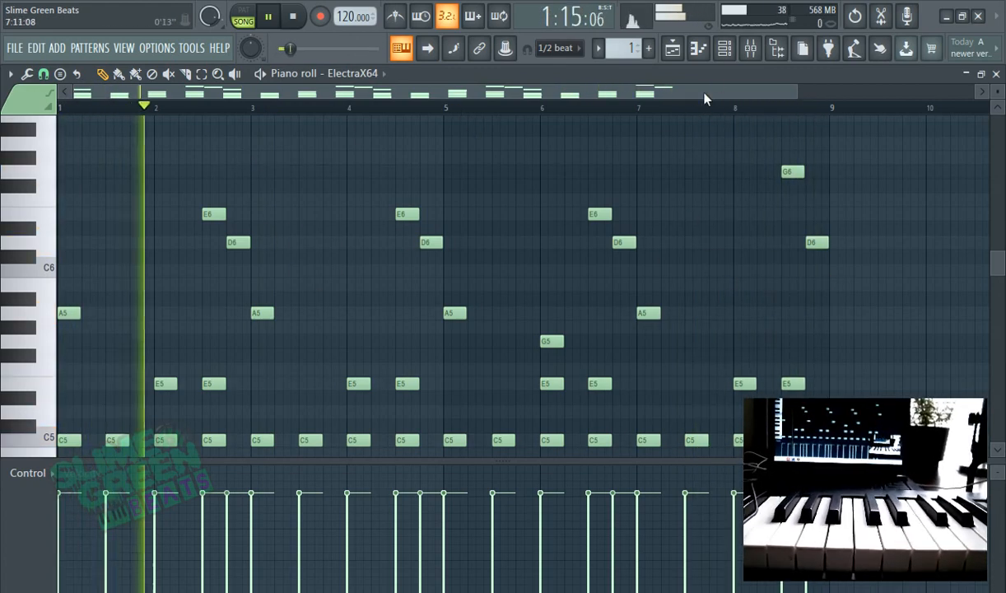
scroll(708, 165, down, 1)
scroll(692, 199, down, 3)
scroll(688, 185, up, 2)
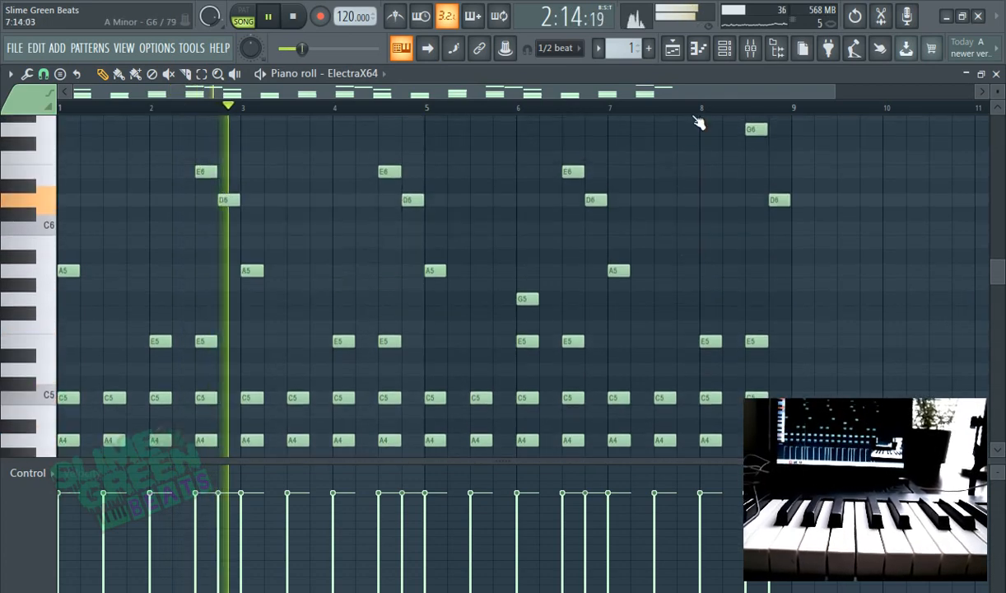
scroll(699, 111, up, 1)
scroll(312, 226, down, 1)
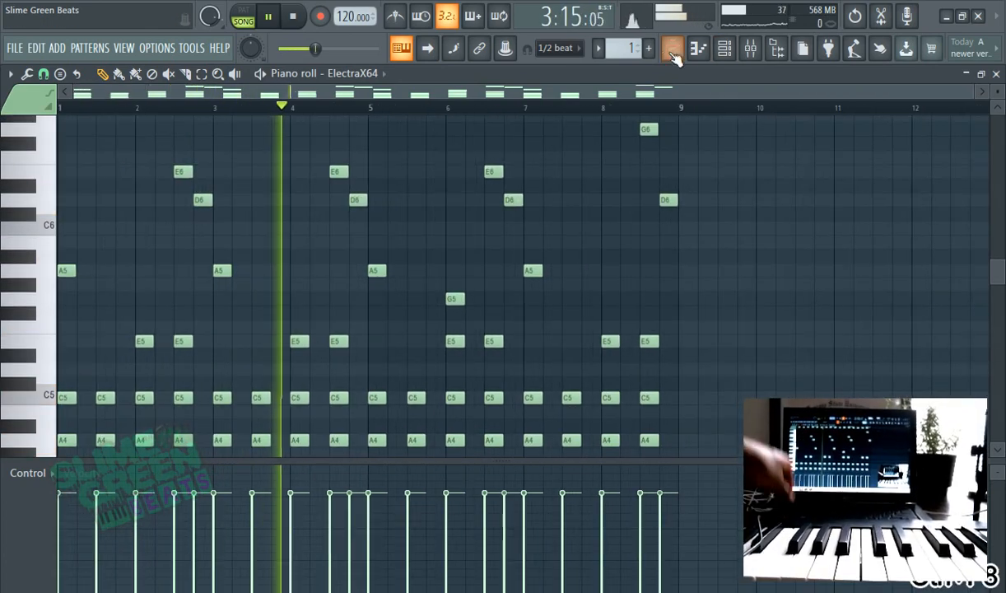
Copy the ElectraX64 channel's notes into the ElectraX64 #2 channel.
click(724, 48)
right_click(241, 293)
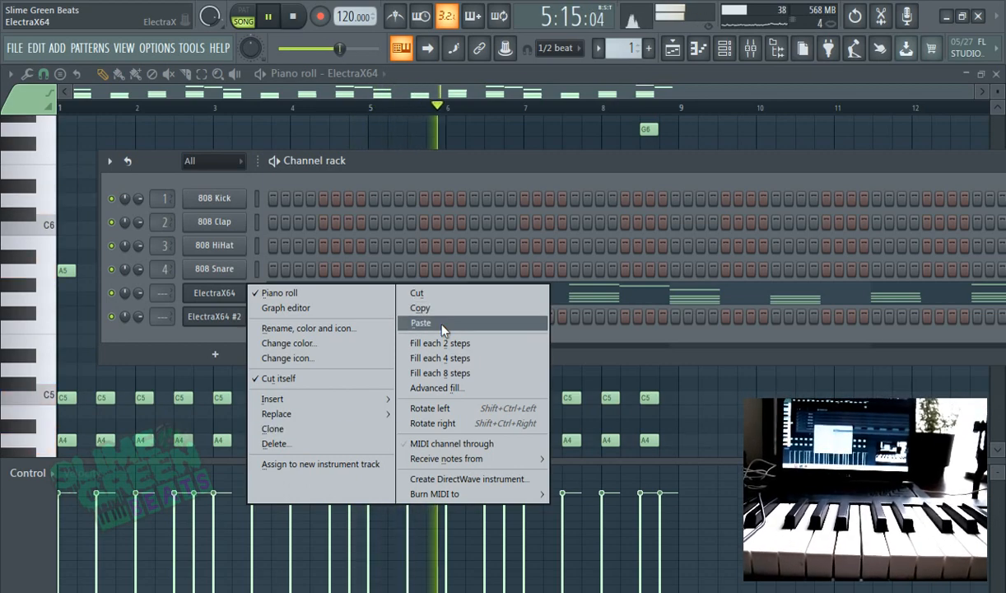
click(417, 306)
right_click(233, 324)
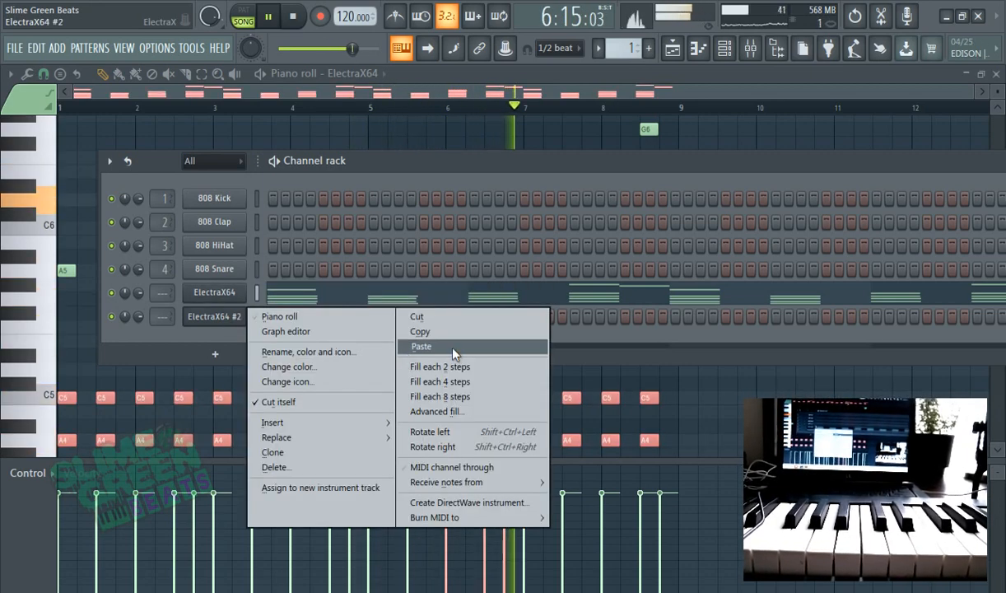
click(424, 346)
Create Pattern 2, stop the playback, and place the new pattern on Track 2 at bar 1 of the playlist.
click(648, 47)
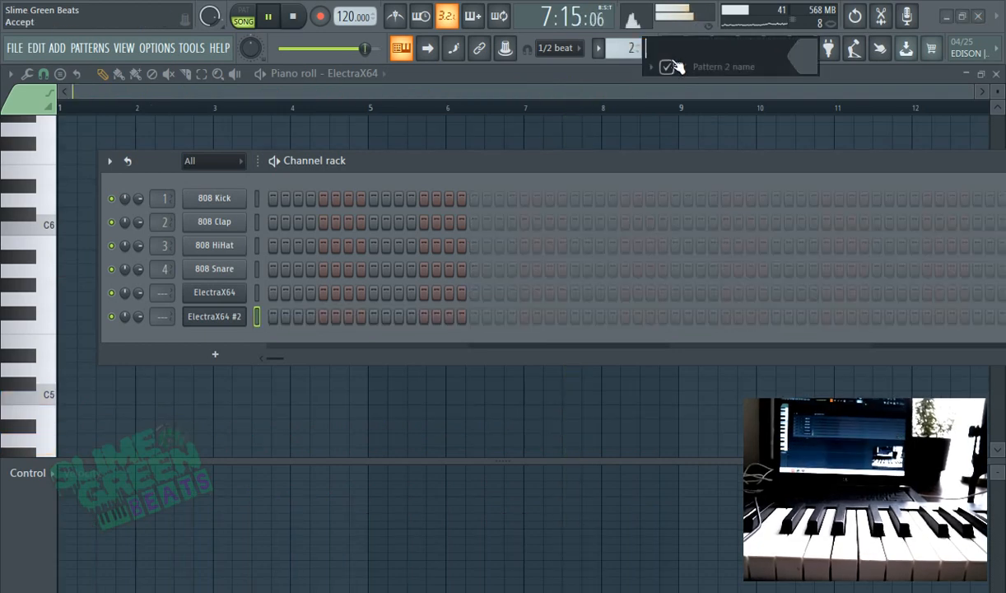
click(673, 47)
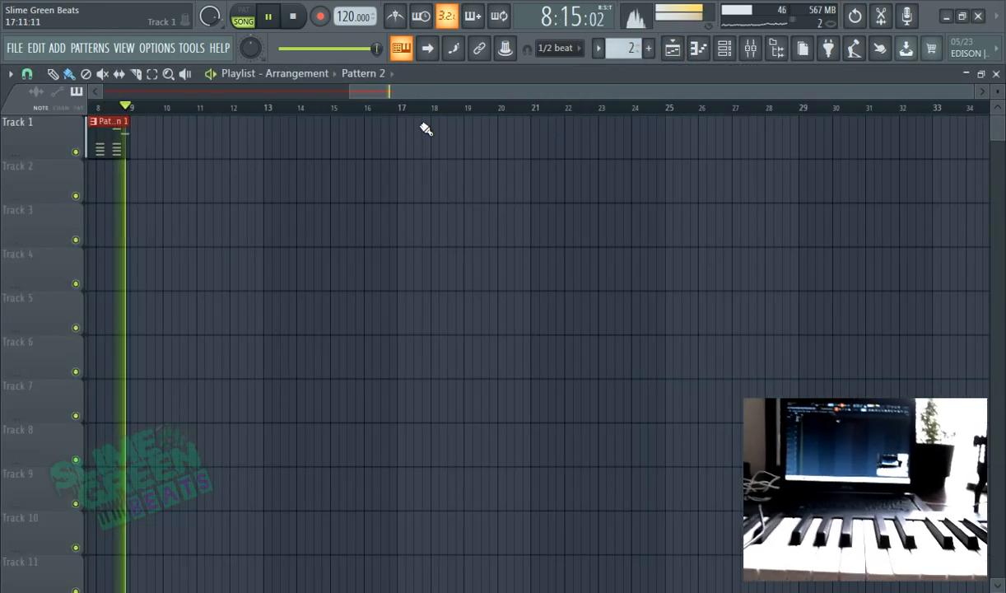
click(272, 20)
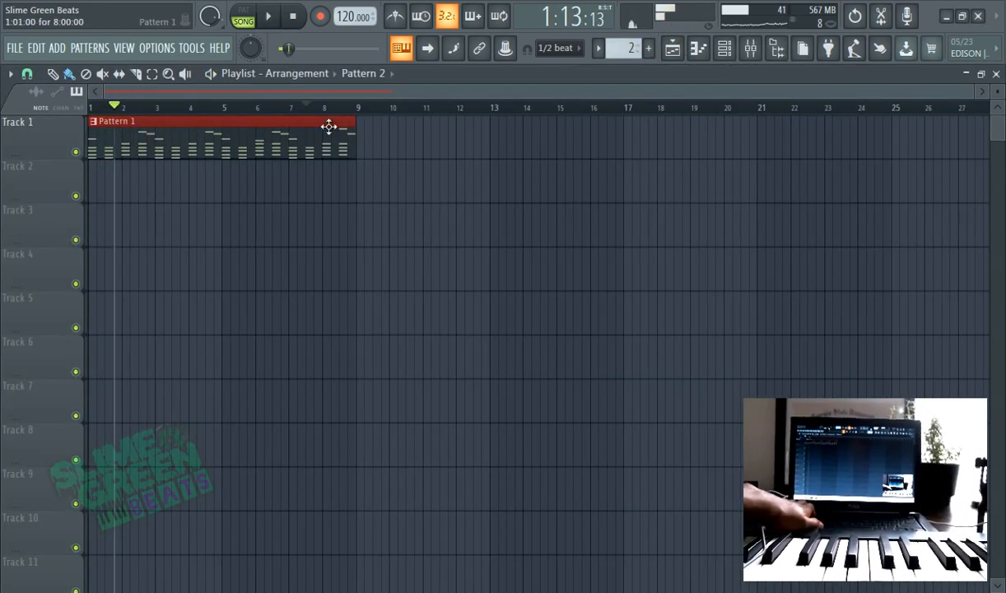
click(137, 186)
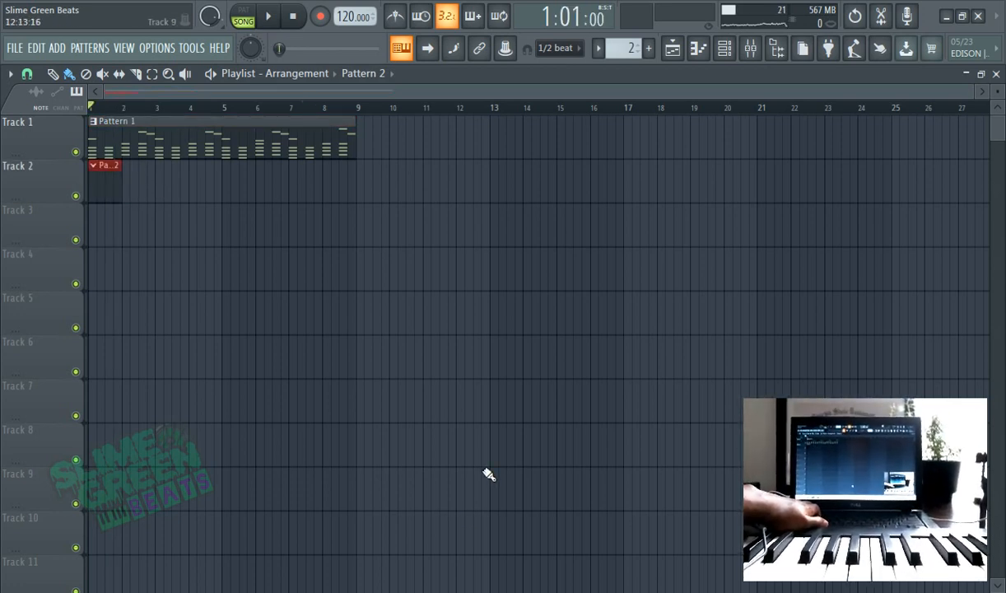
Route both ElectraX64 channels to mixer track 1 and the 808 Kick to mixer track 2.
click(725, 49)
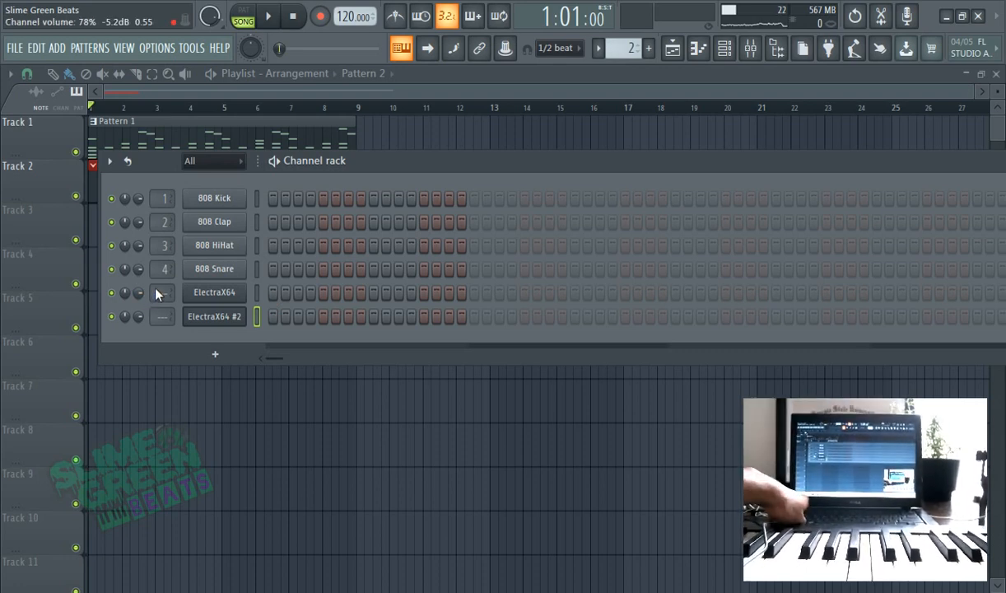
scroll(162, 292, up, 1)
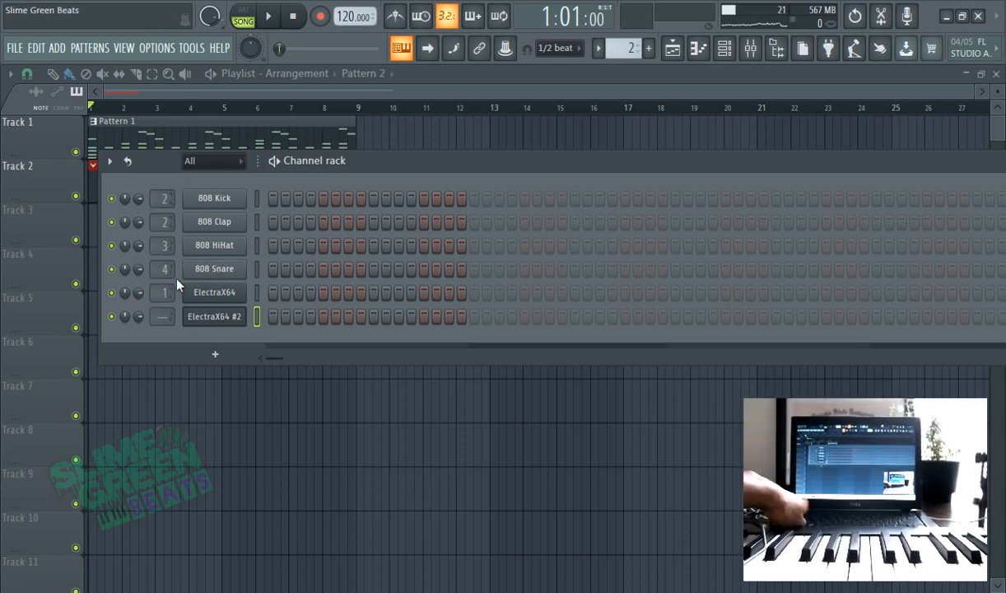
click(222, 318)
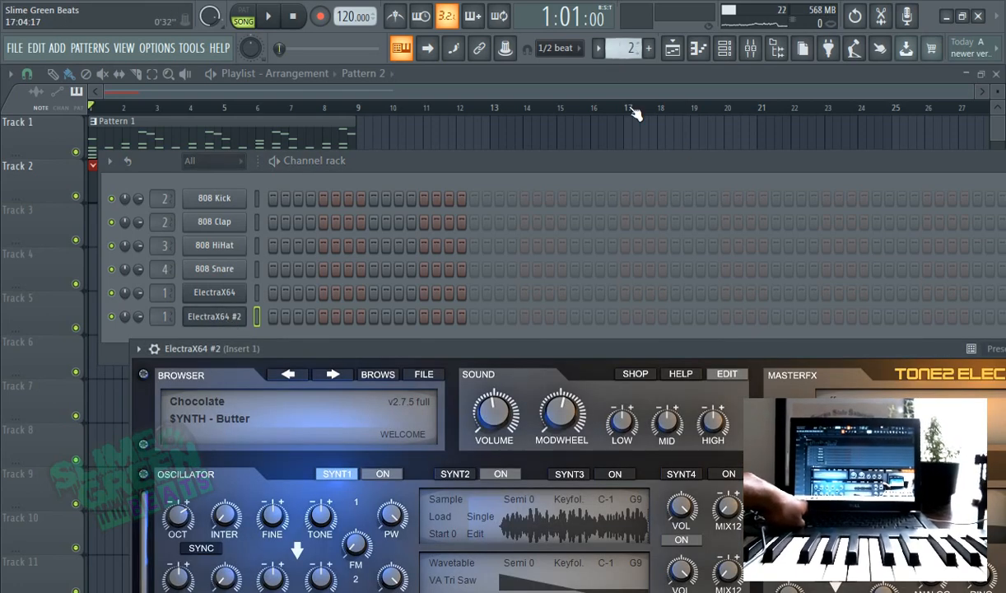
Switch to Pattern 1 and play the arrangement with the ElectraX64 #2 synth window moved into view.
click(587, 91)
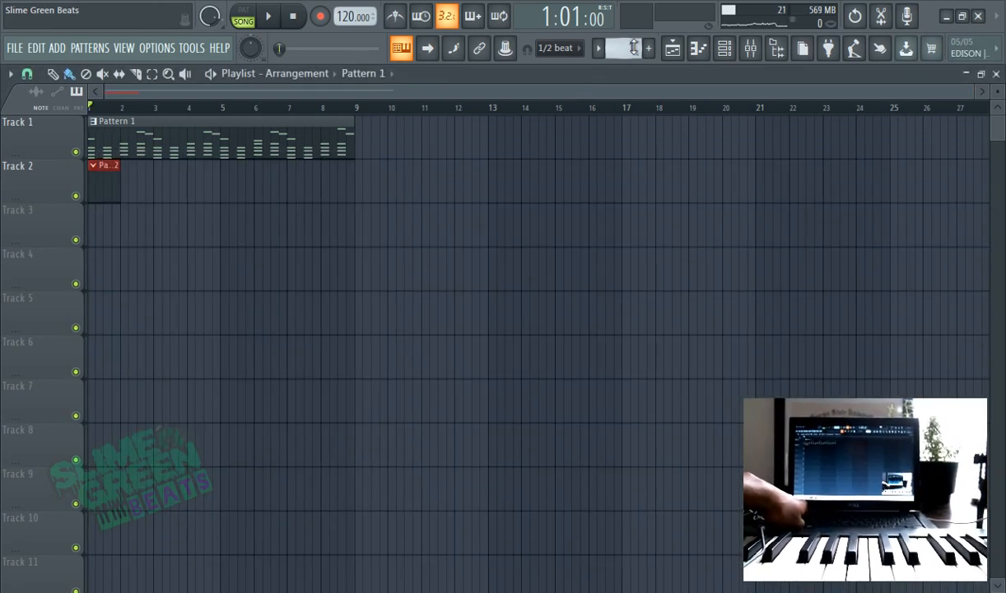
click(741, 49)
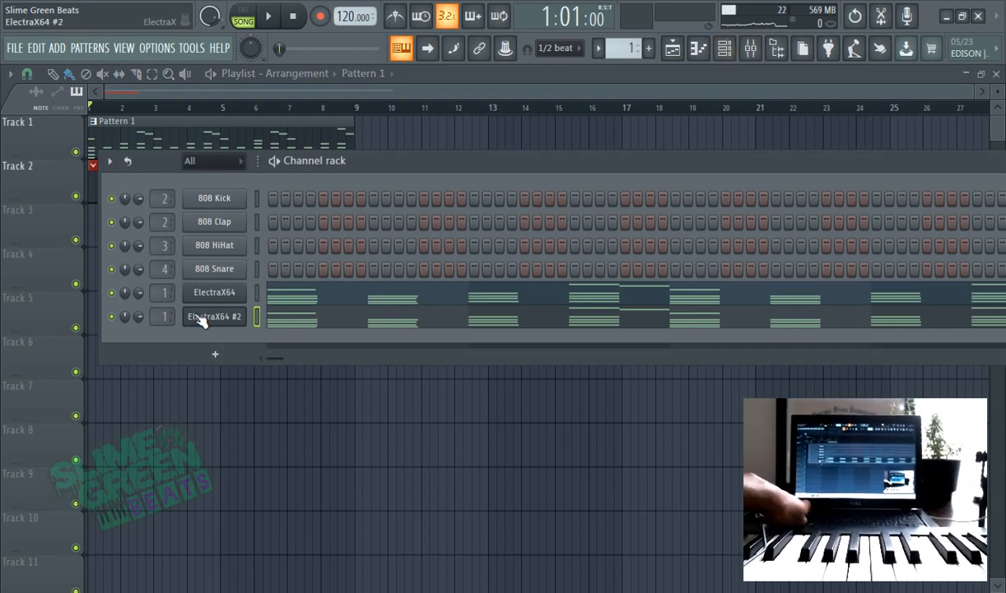
click(274, 22)
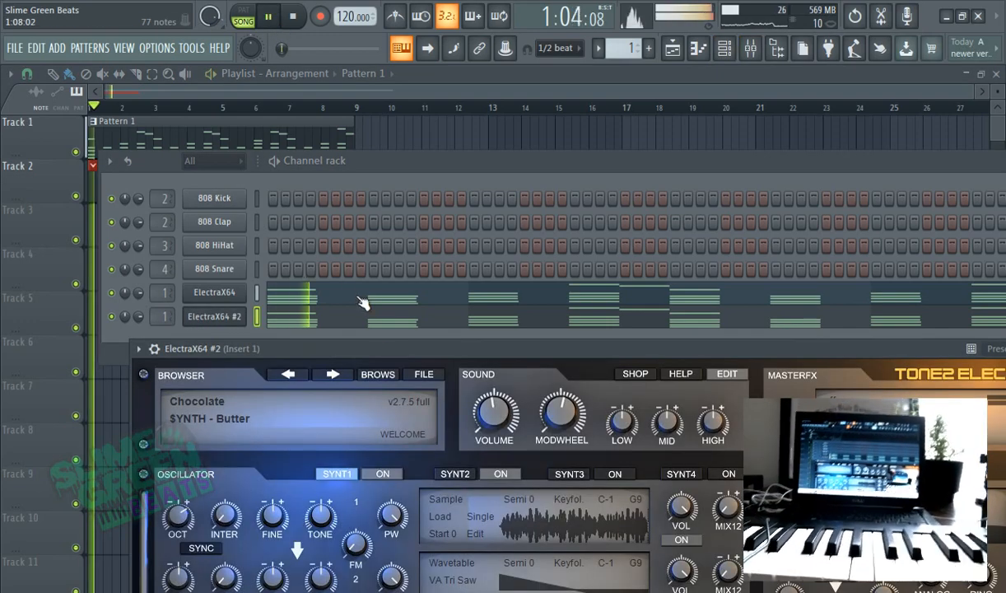
drag(382, 349, 383, 226)
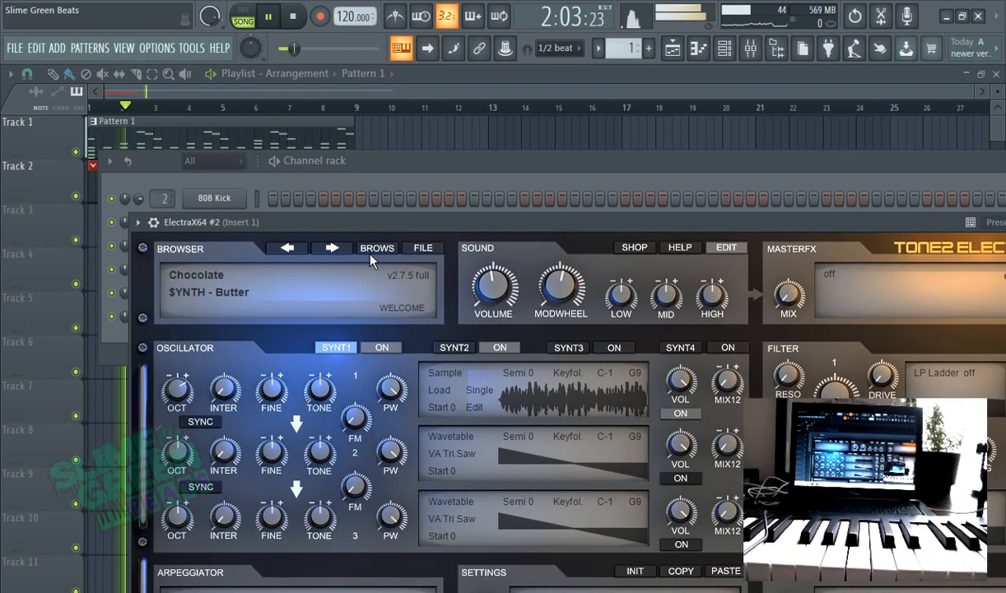
click(377, 249)
click(442, 364)
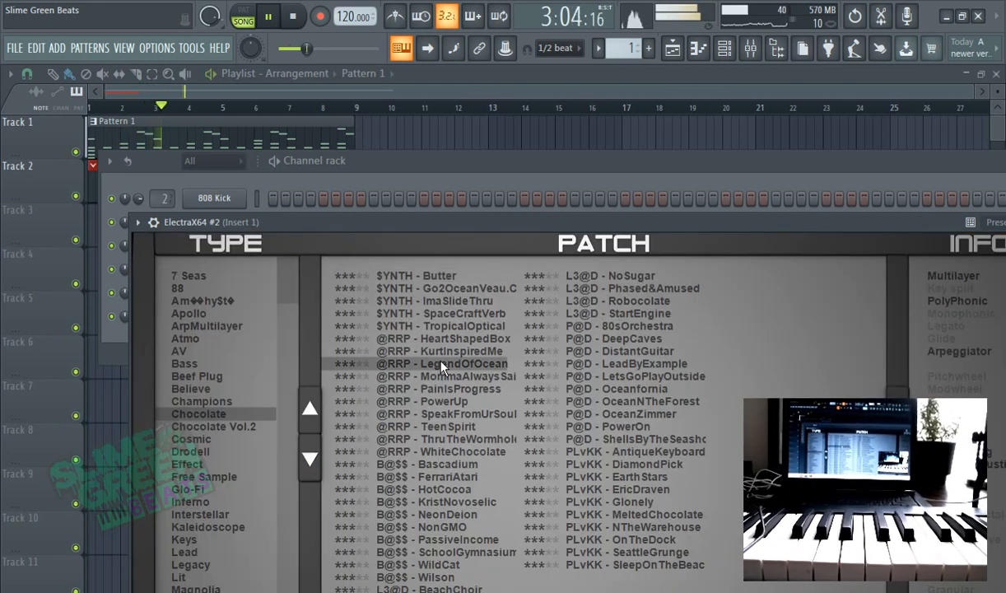
click(446, 389)
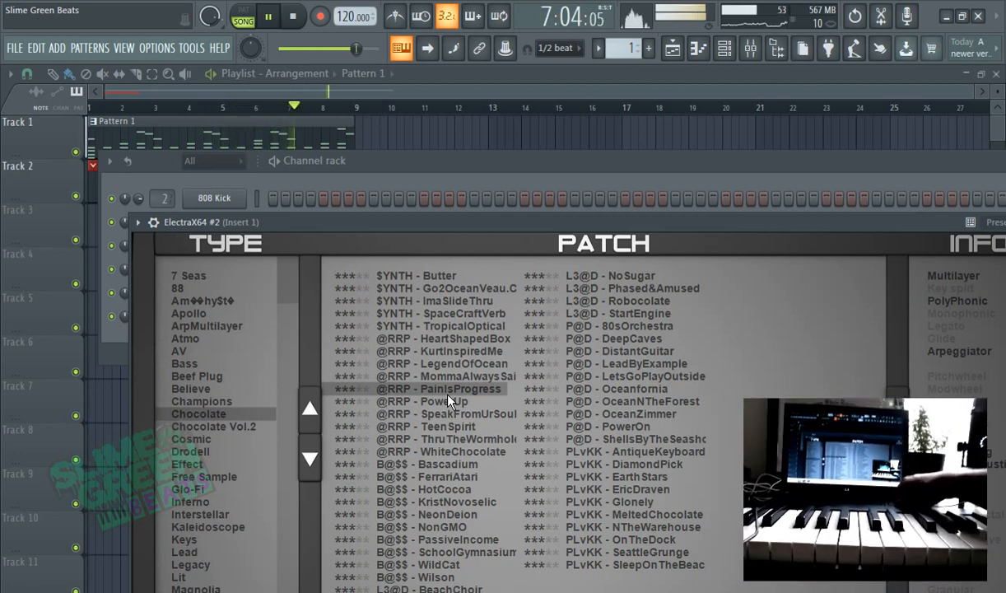
key(Down)
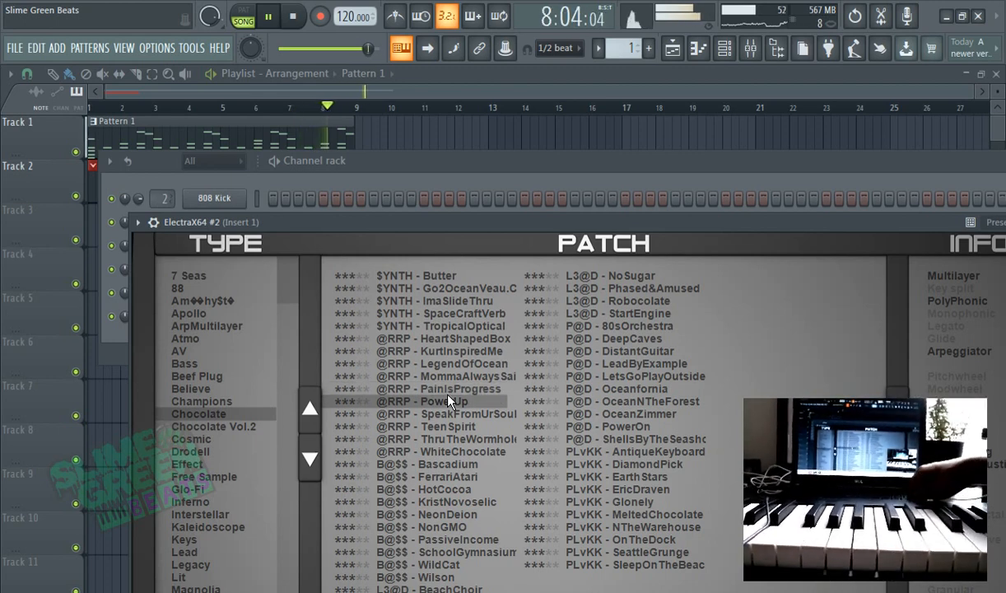
key(Down)
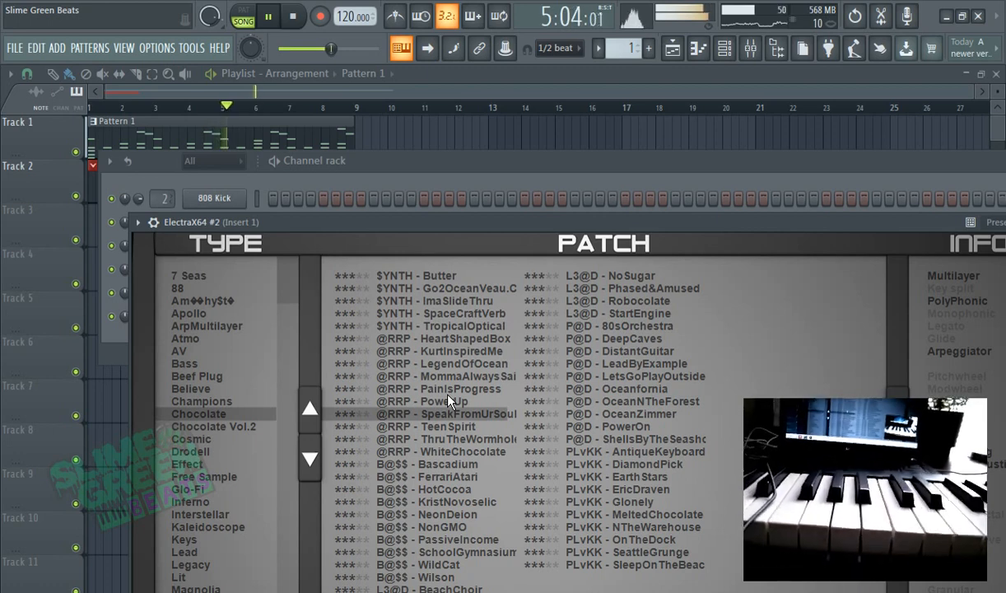
Check Pattern 1's channels in the channel rack and the patch loaded in the first ElectraX64.
click(136, 98)
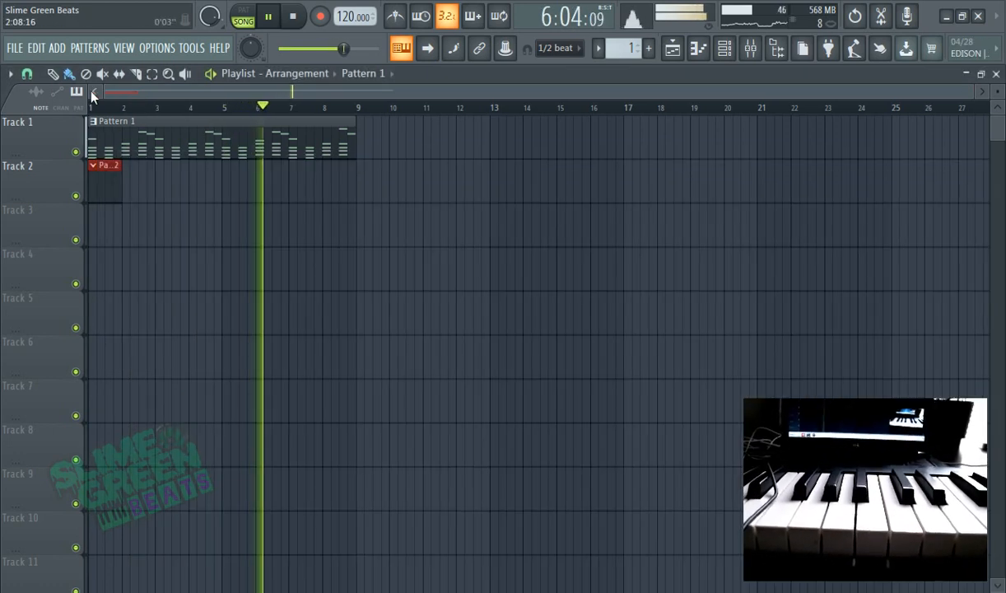
click(112, 169)
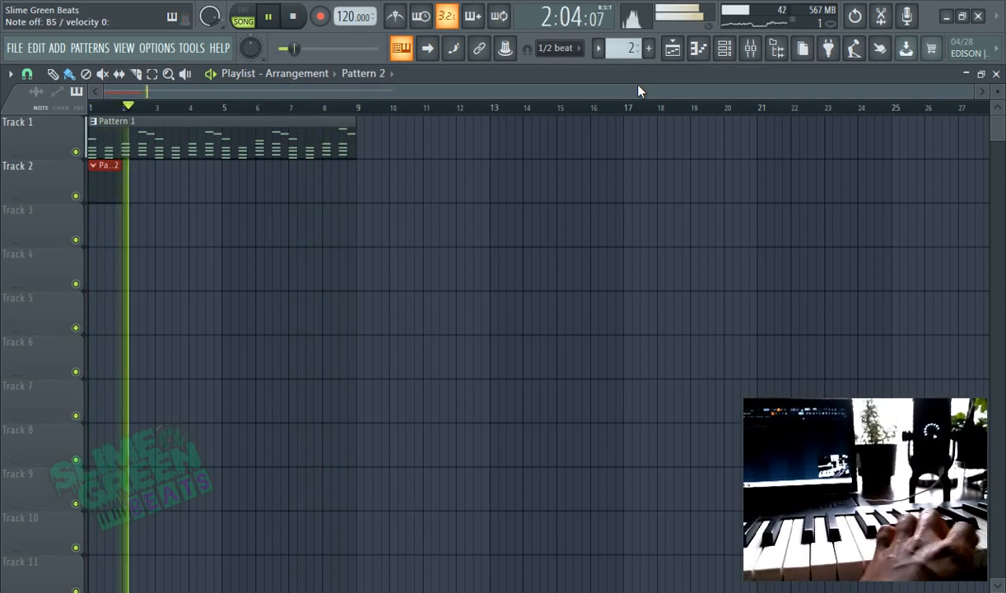
click(724, 48)
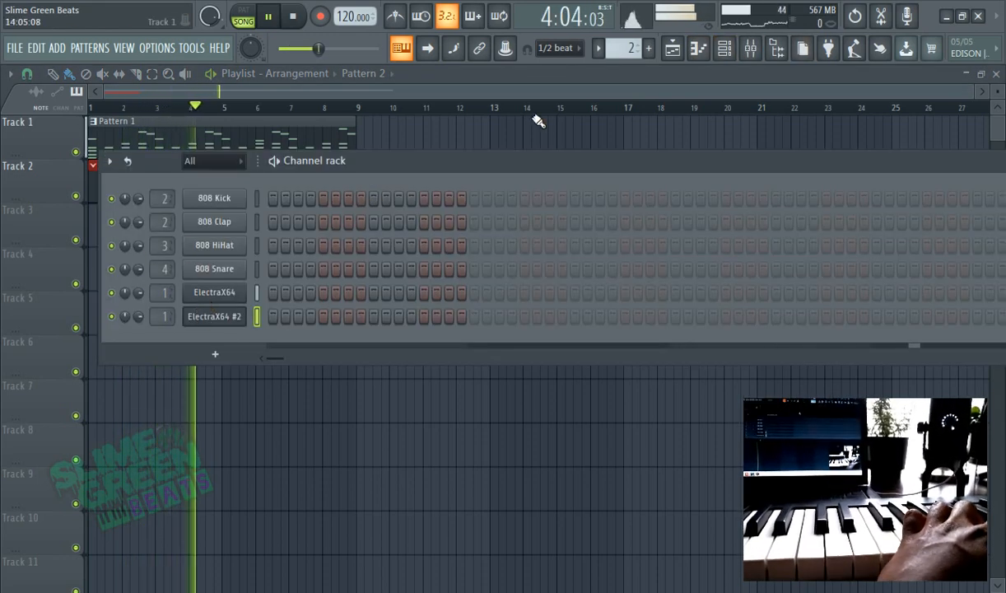
scroll(642, 47, down, 1)
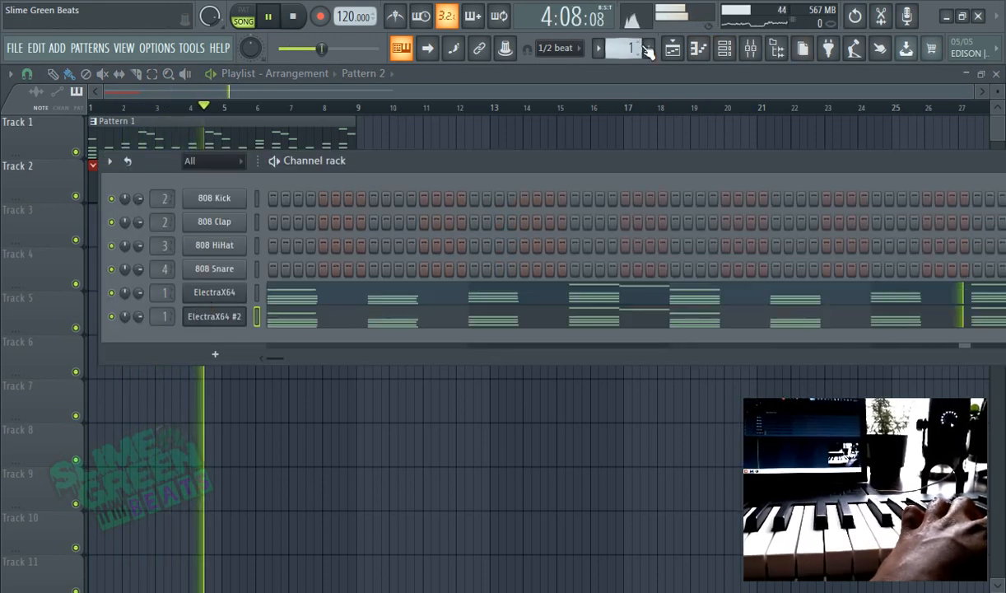
click(229, 298)
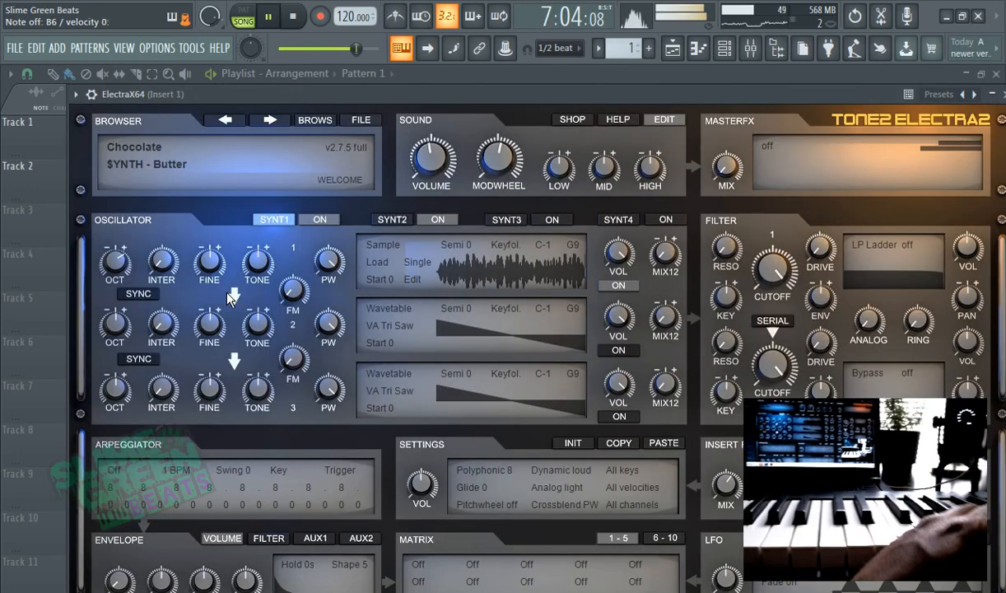
click(573, 75)
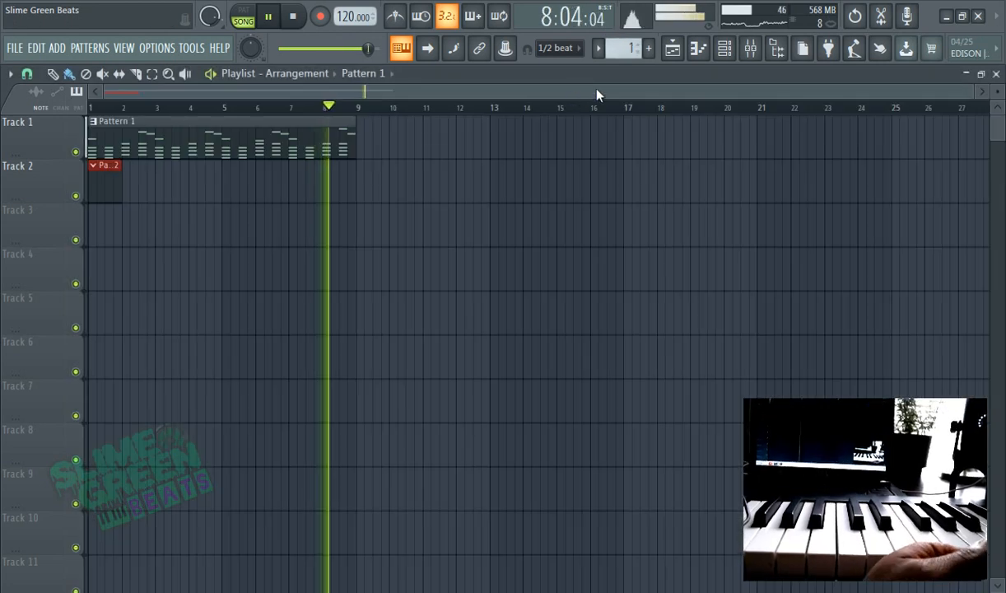
Duplicate the Pattern 1 clip on Track 1 directly after the original at bar 9, with Pattern 2 as the active pattern.
click(650, 49)
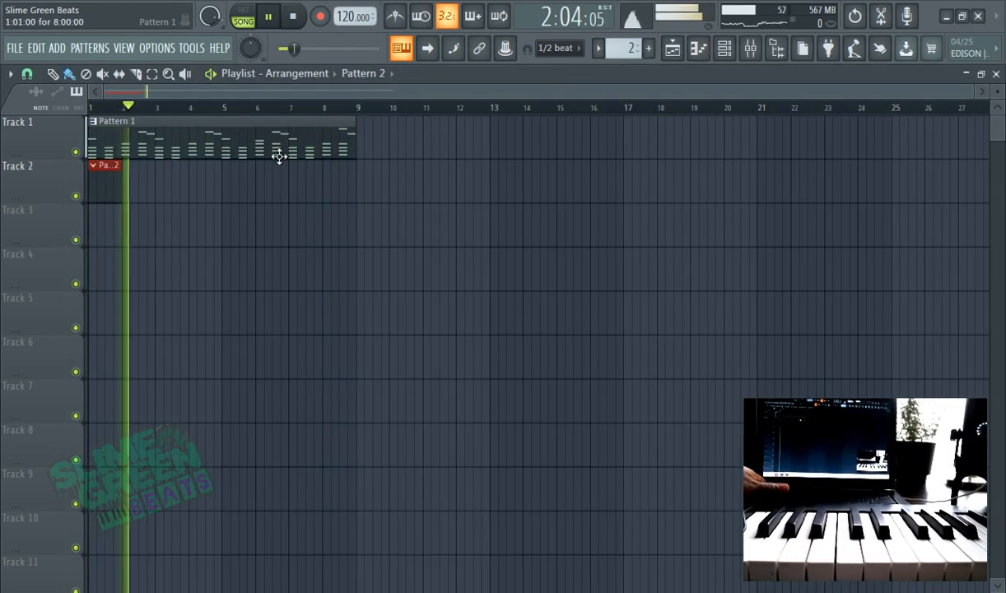
click(254, 139)
key(ctrl+b)
click(106, 184)
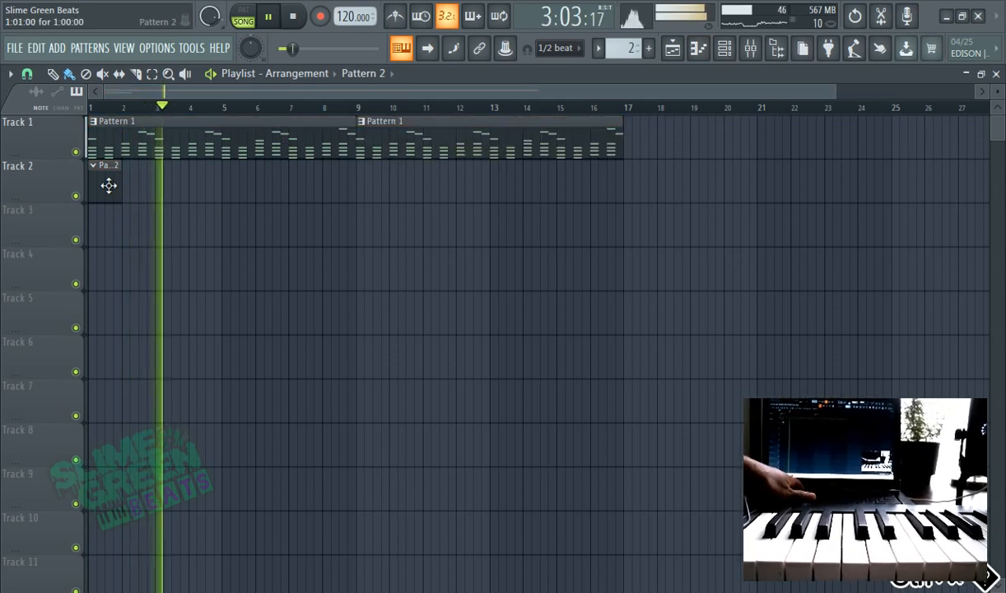
Clone the ElectraX64 #2 channel and open the patch browser of the cloned synth.
click(724, 49)
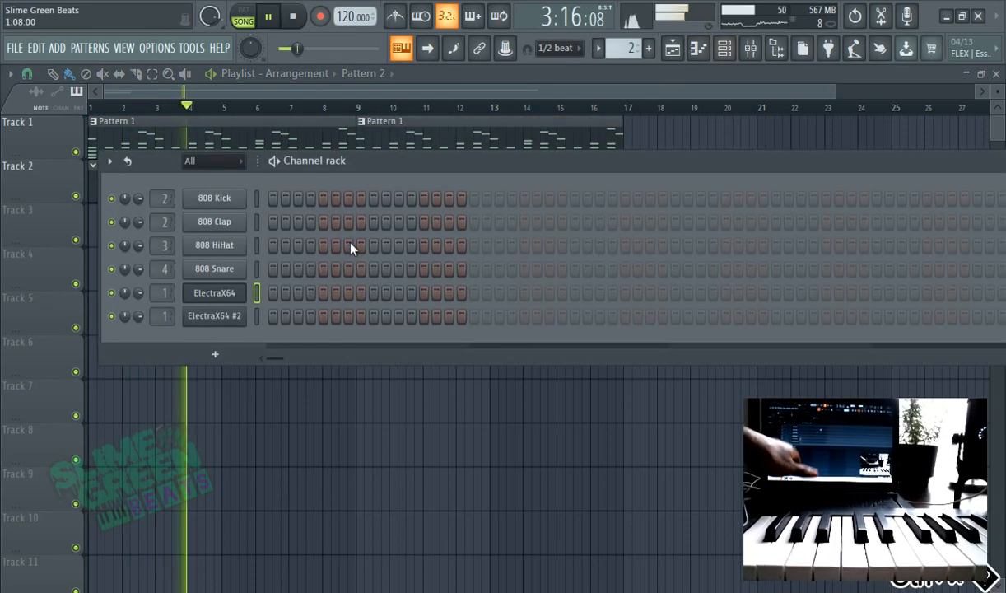
right_click(215, 320)
click(294, 453)
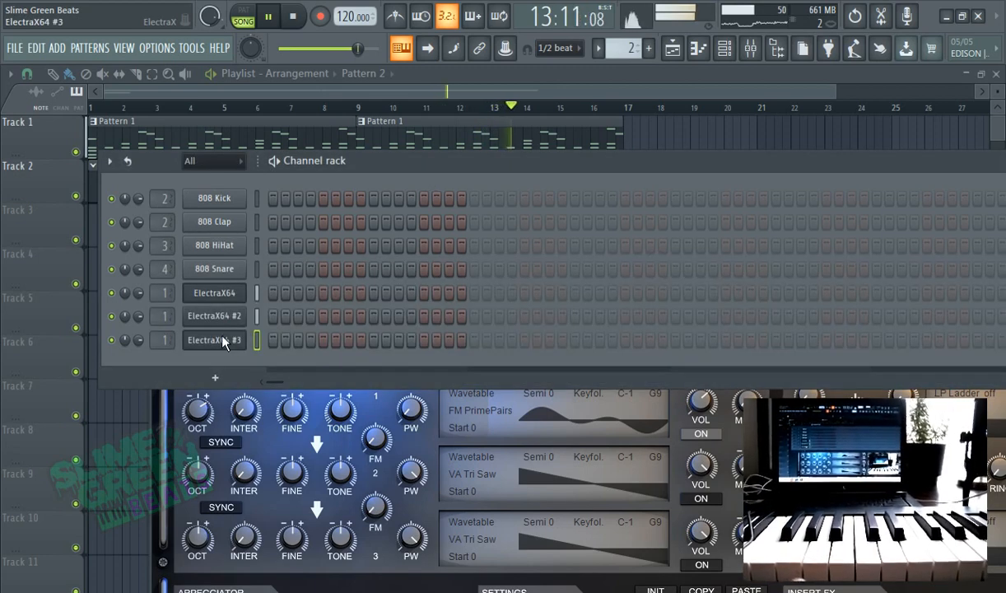
click(223, 341)
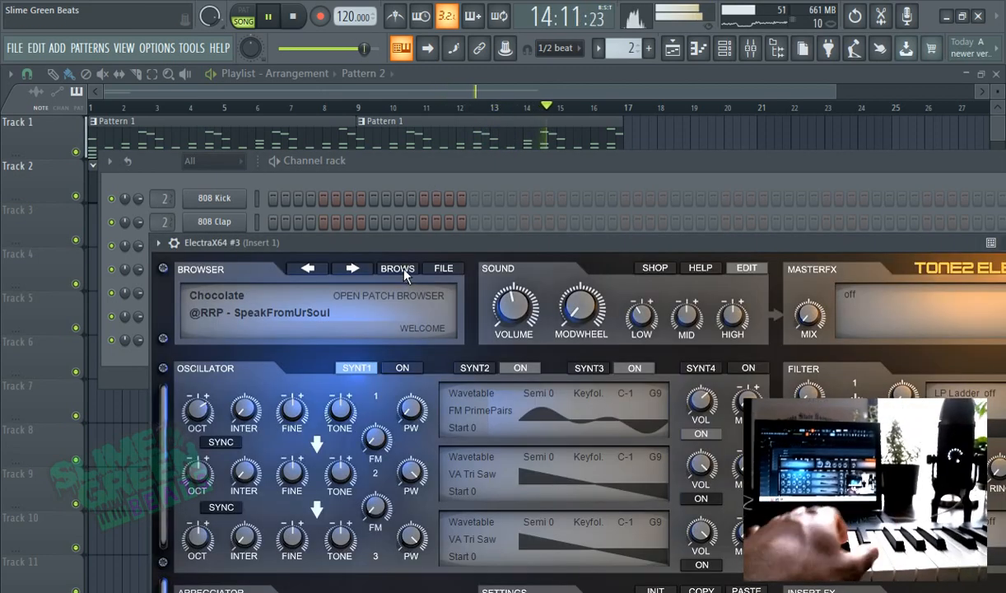
click(402, 267)
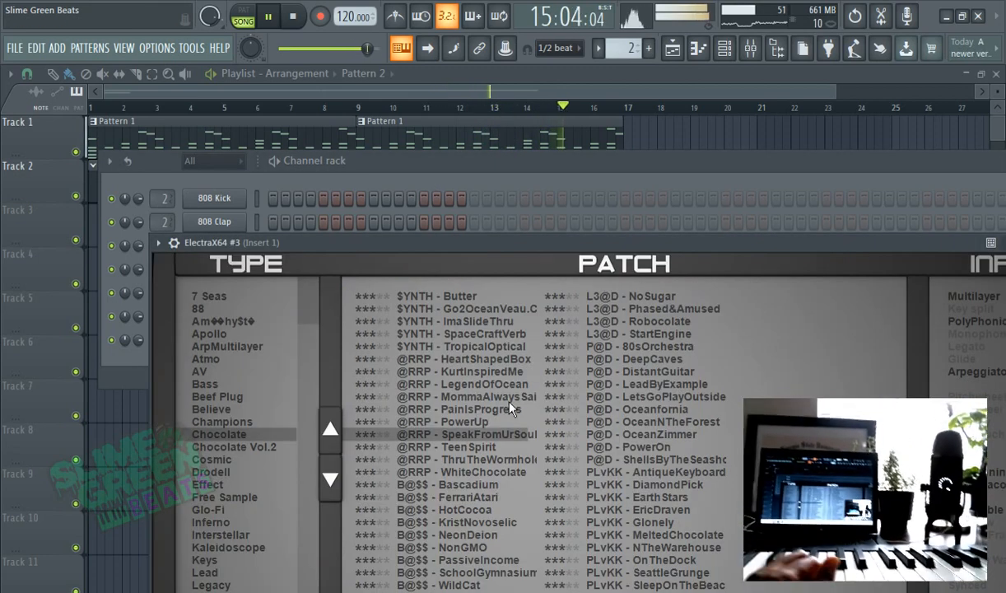
Audition the PLvKK patches DiamondPick, EricDraven and MeltedChocolate in ElectraX64 #3, moving its window up to show the whole patch list.
click(638, 487)
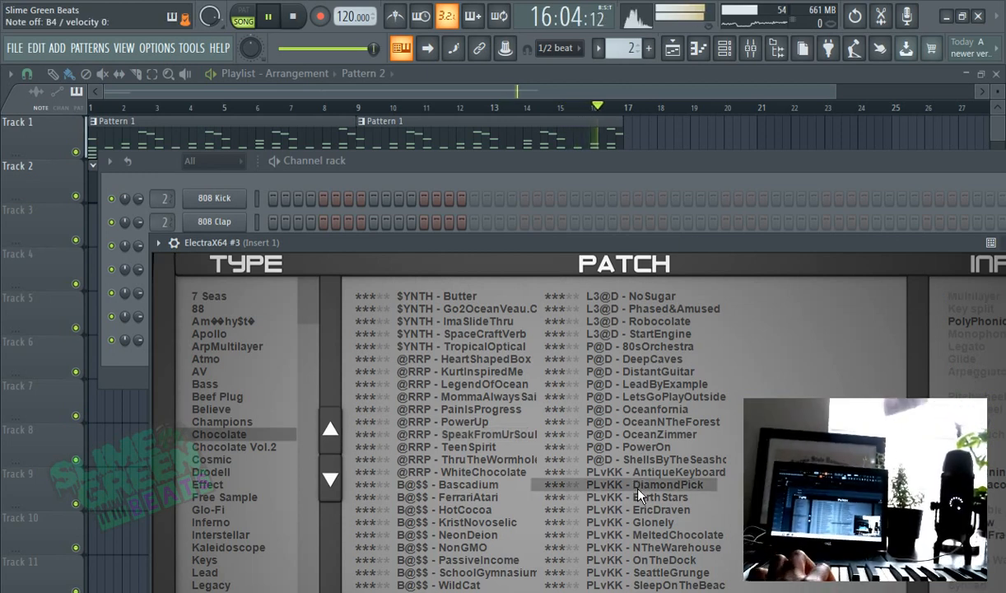
click(640, 509)
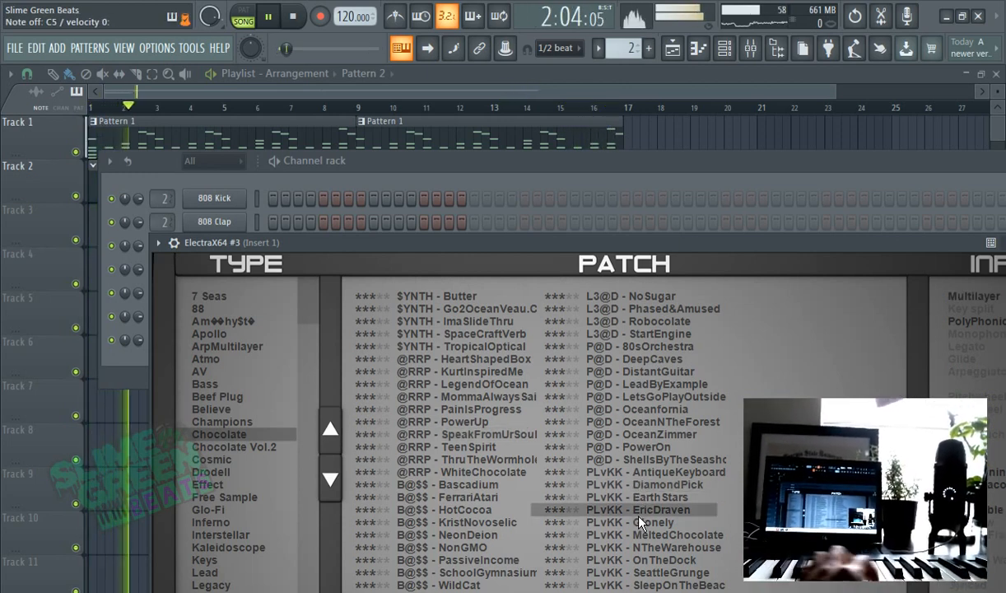
click(650, 531)
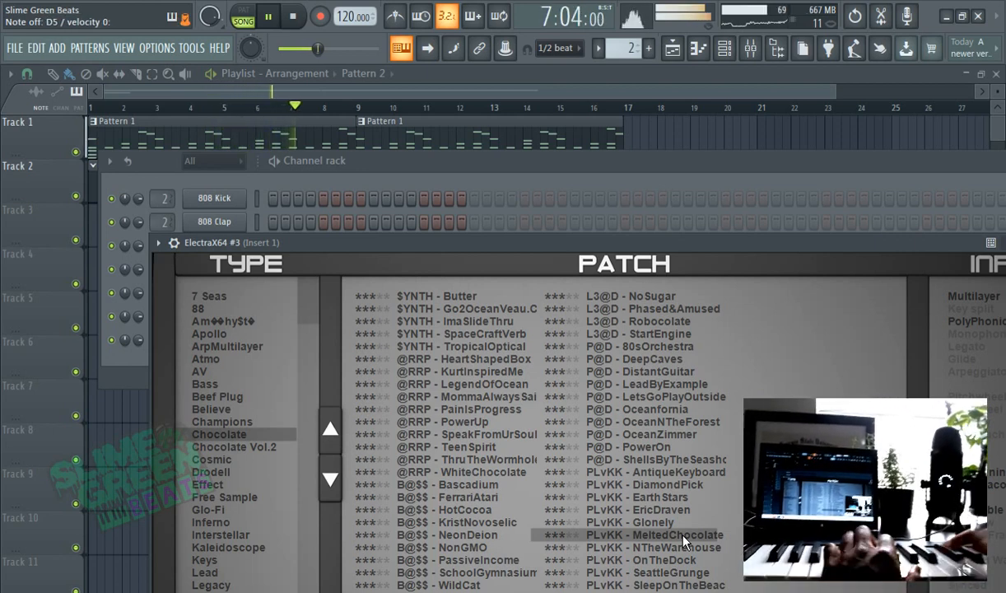
drag(490, 243, 476, 215)
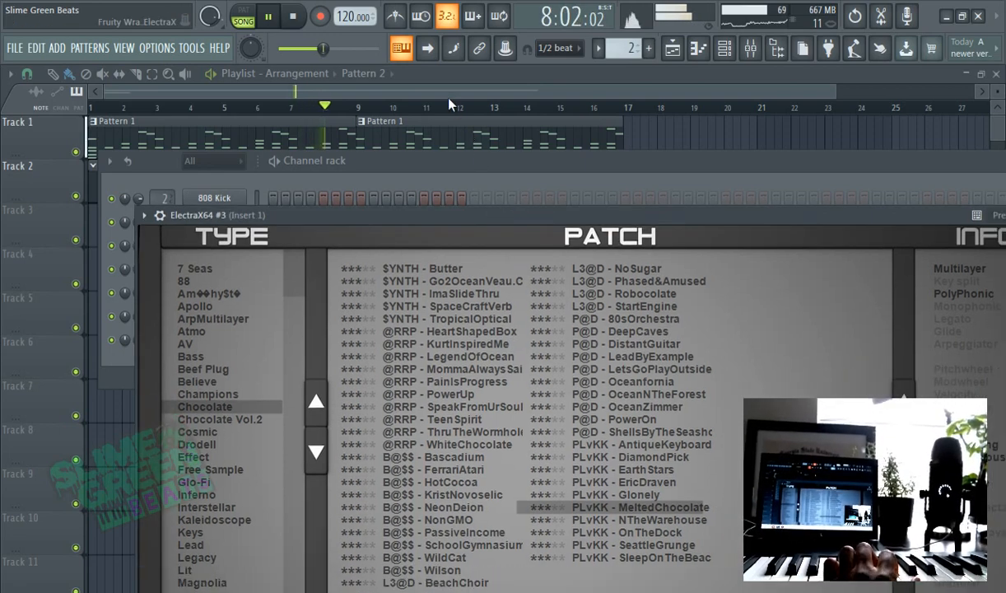
drag(448, 104, 429, 100)
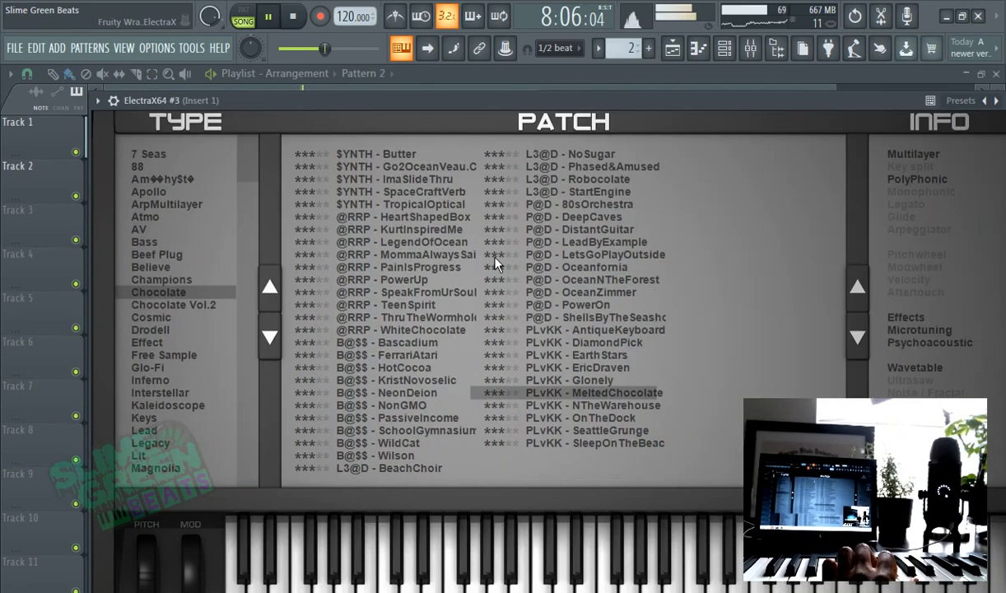
Audition the SeattleGrunge, SleepOnTheBeach, ImaSlideThru and BeachChoir patches in ElectraX64 #3, and load L3@D - StartEngine.
click(579, 431)
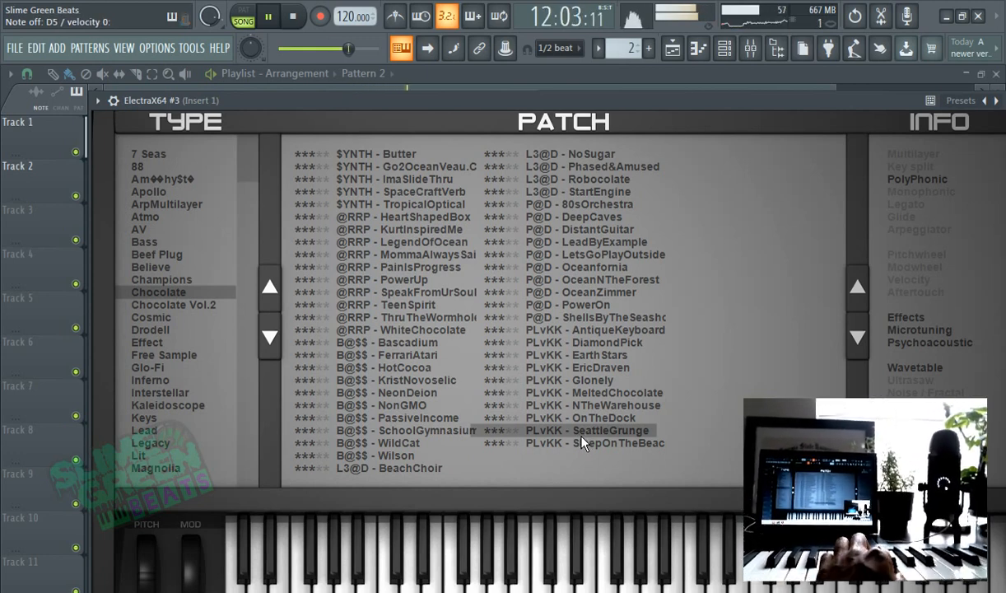
click(586, 445)
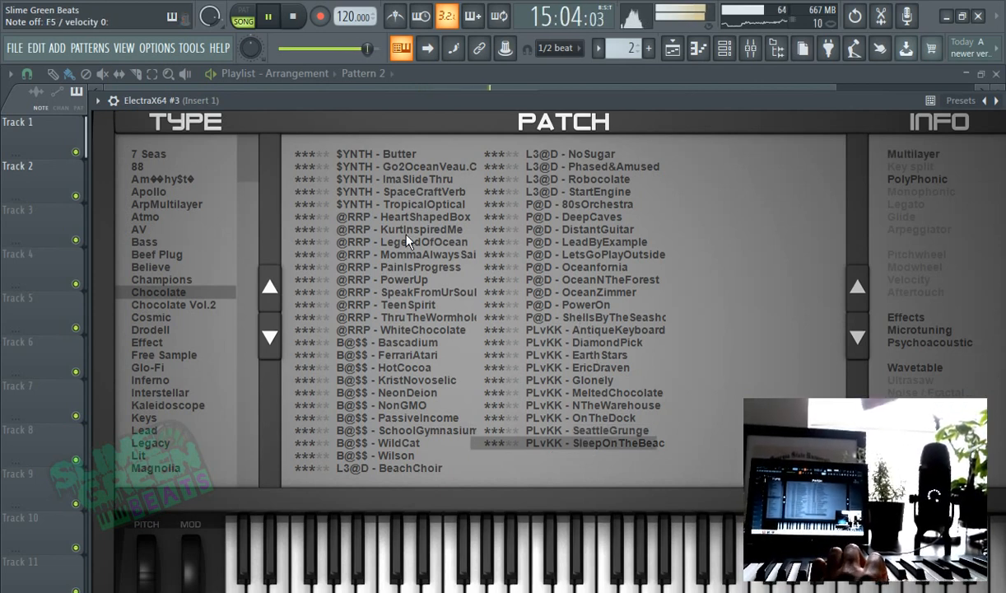
click(389, 181)
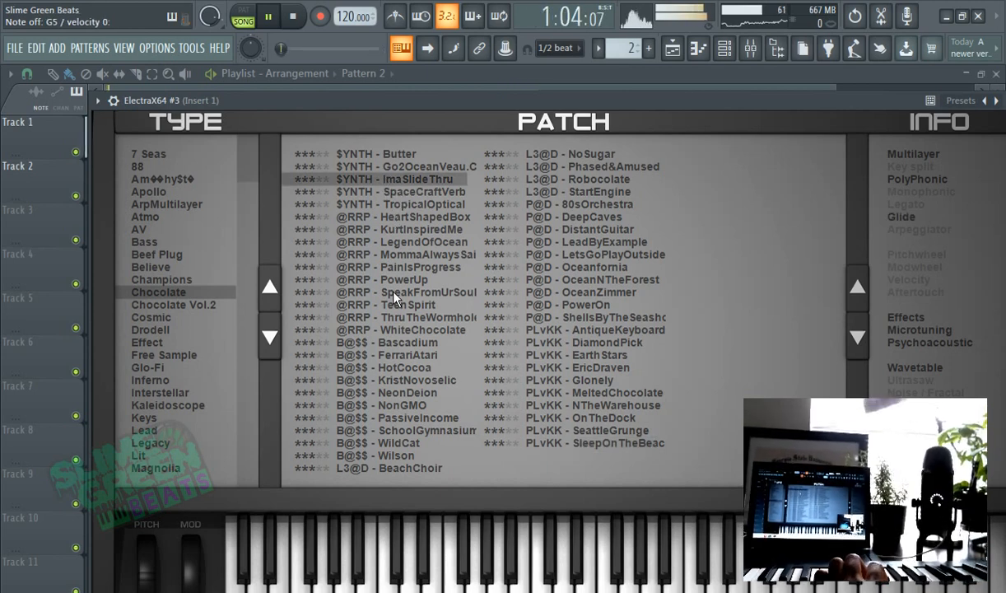
click(391, 467)
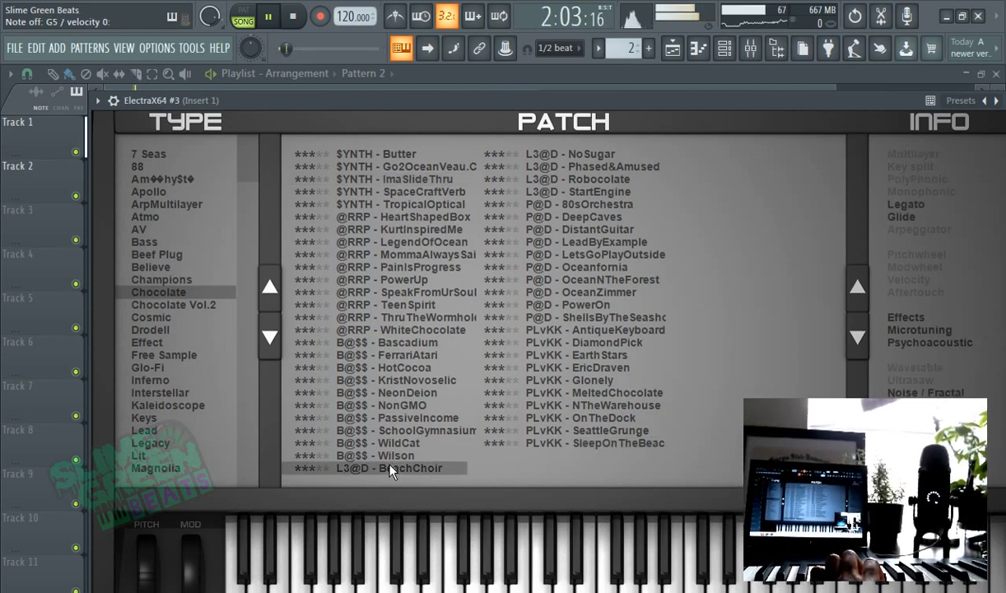
click(598, 170)
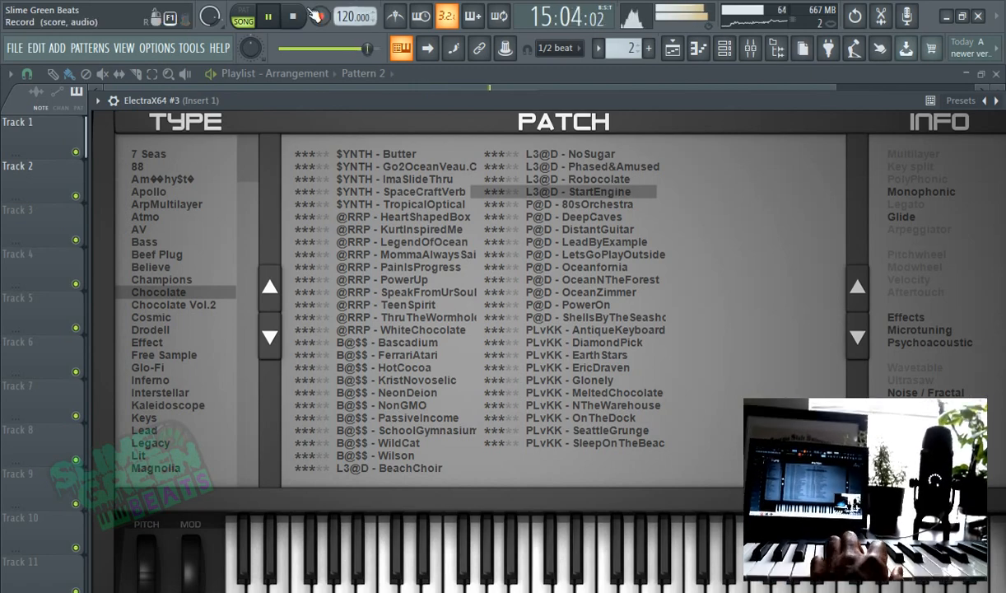
Return the song position to bar 1 and record a lead melody from the MIDI keyboard into Pattern 2 over the arrangement.
click(268, 17)
drag(359, 49, 277, 49)
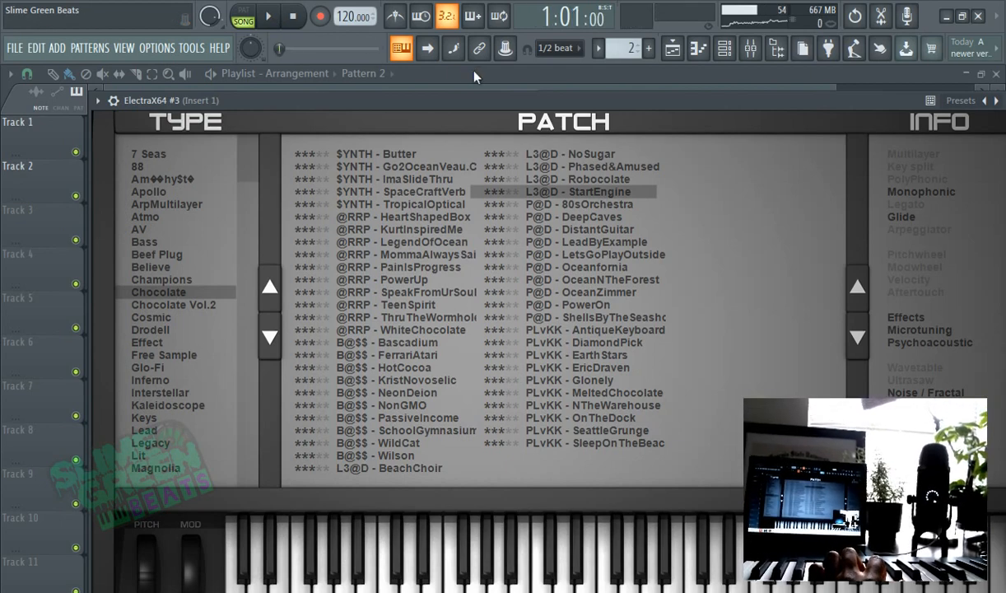
click(524, 79)
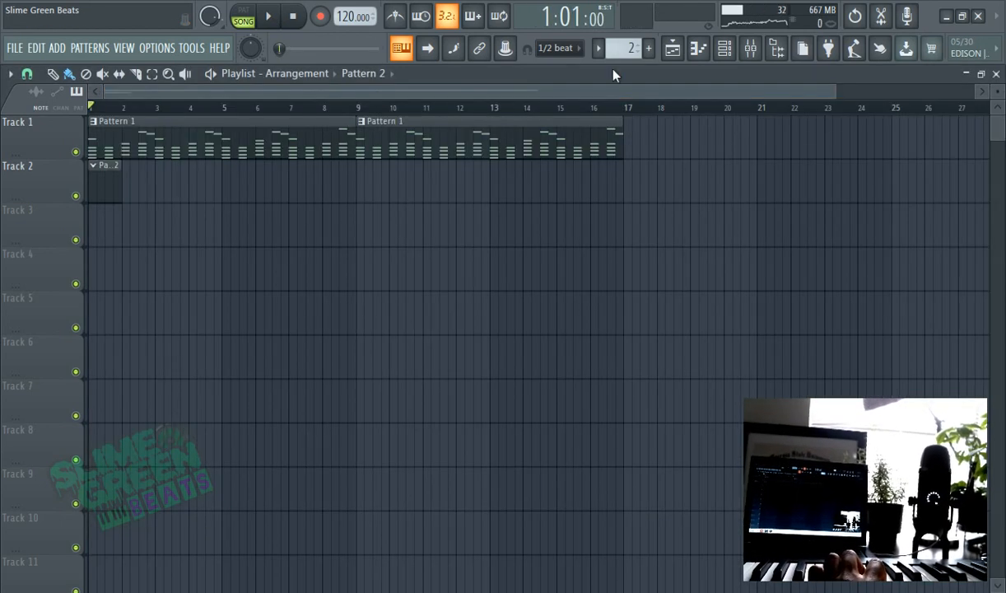
drag(800, 85, 700, 85)
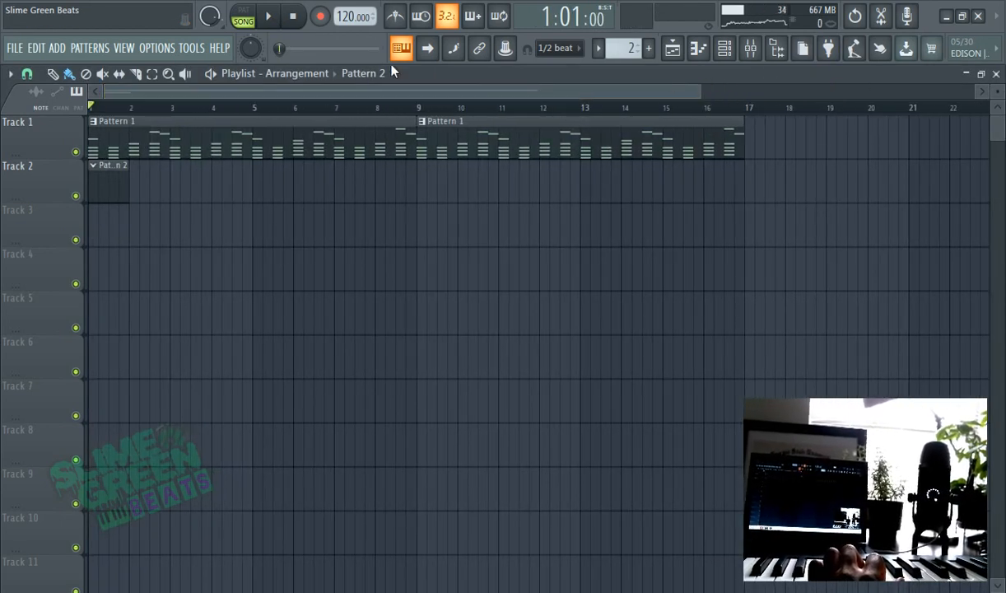
click(320, 17)
click(270, 18)
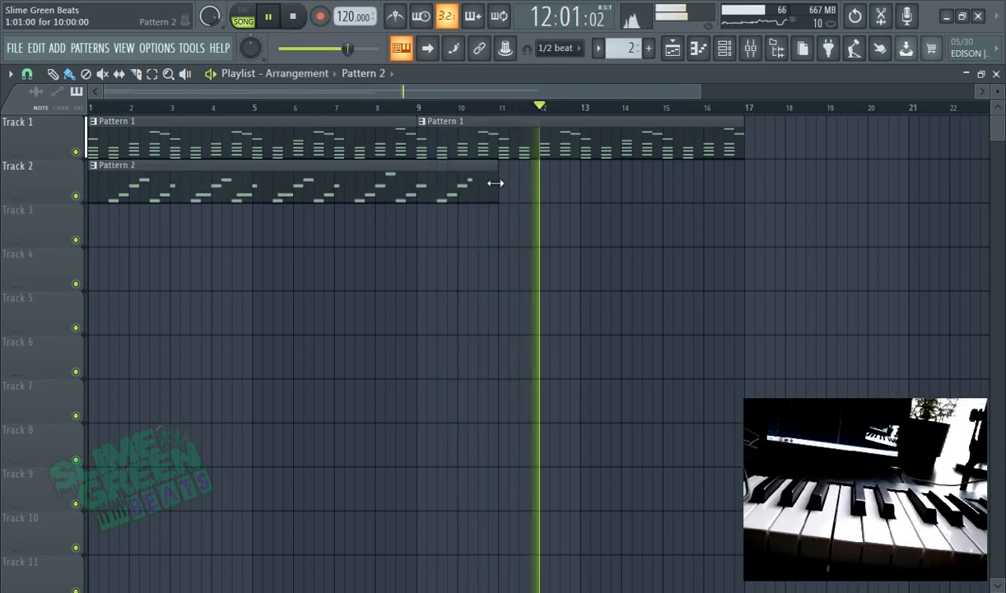
Trim the Pattern 2 clip to end at bar 9, place a copy after it on Track 2, and pause the playback.
drag(494, 187, 417, 192)
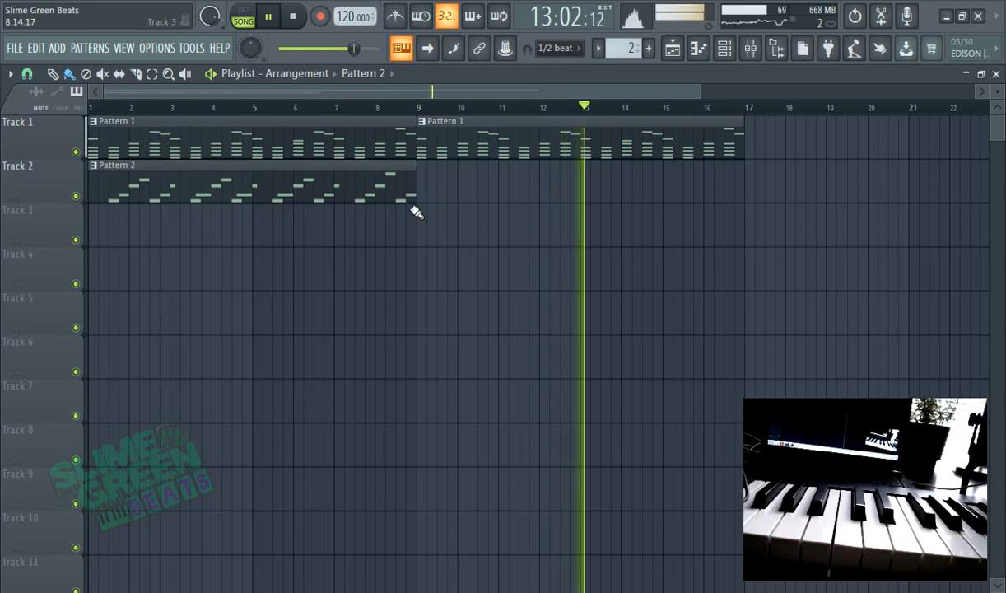
click(420, 230)
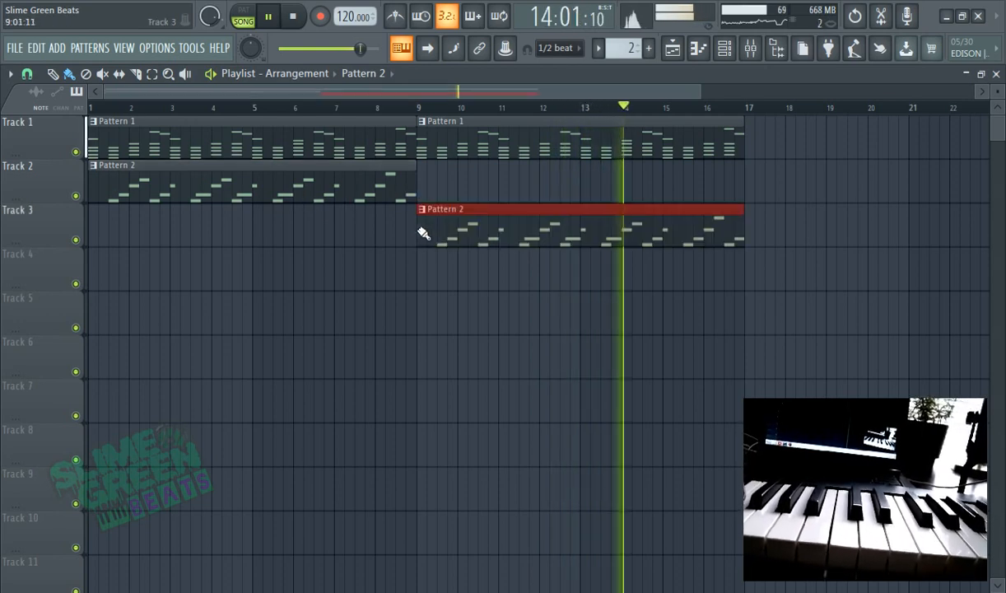
drag(449, 197, 456, 165)
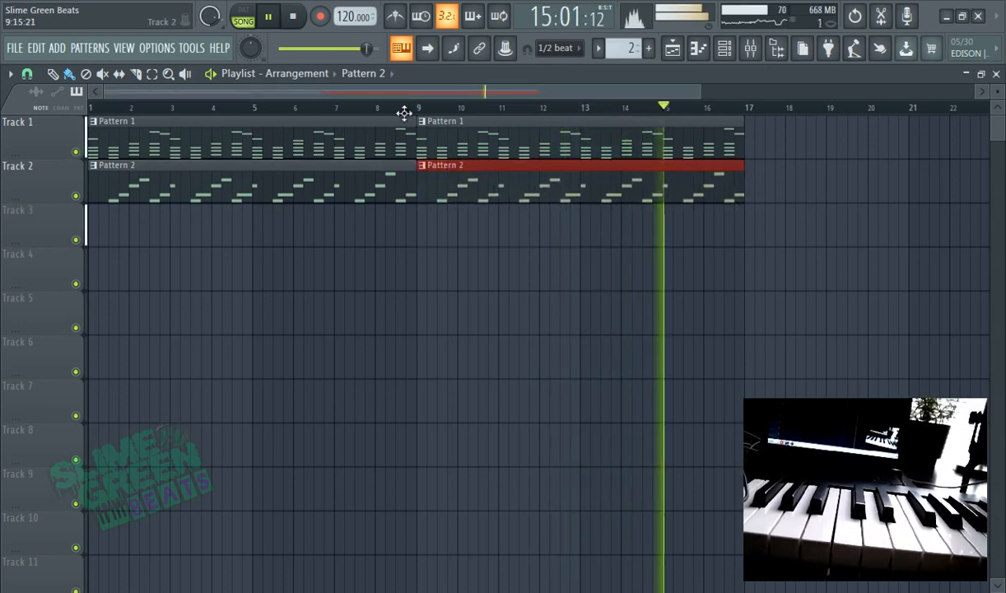
click(261, 23)
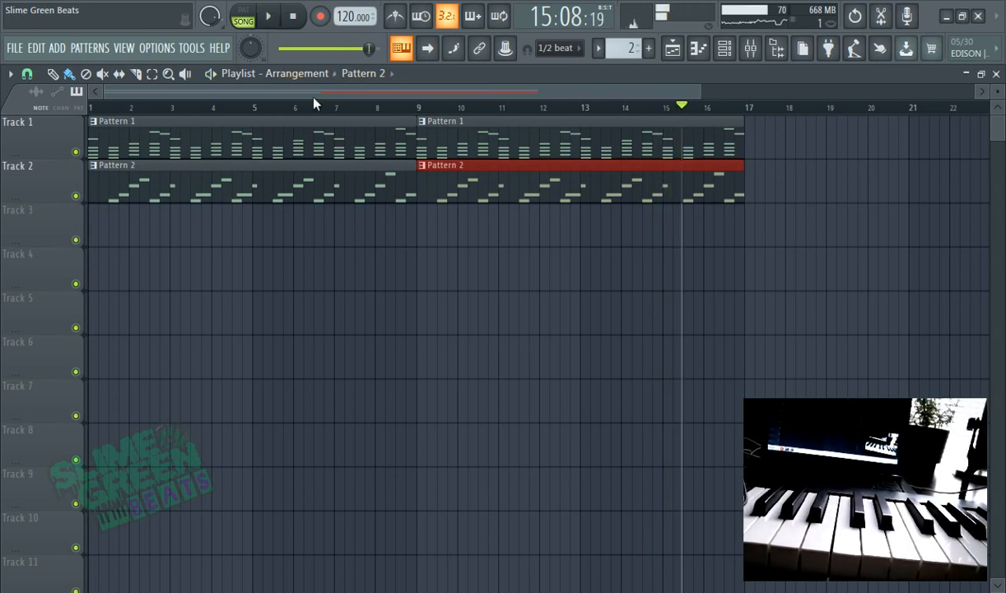
Play the song from bar 1, load Fruity Parametric EQ 2 into slot 1 of mixer Insert 1, and pause the playback.
click(750, 48)
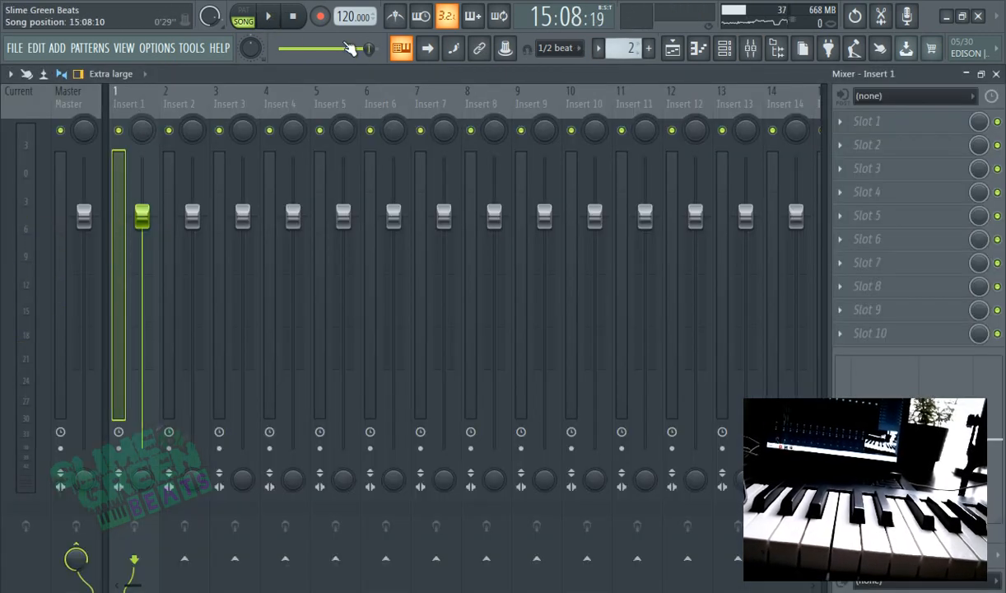
drag(383, 47, 280, 47)
click(268, 15)
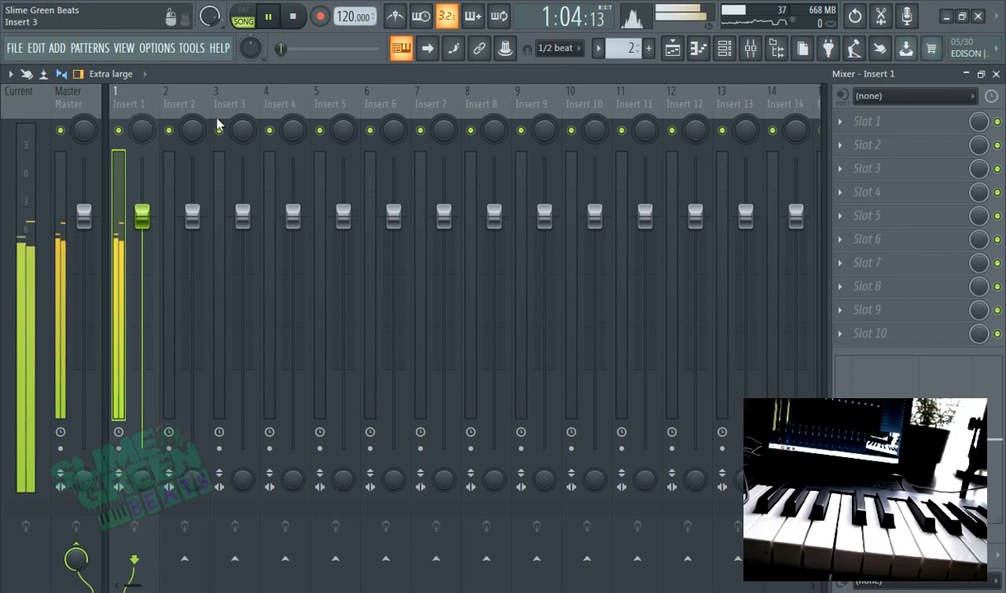
click(870, 122)
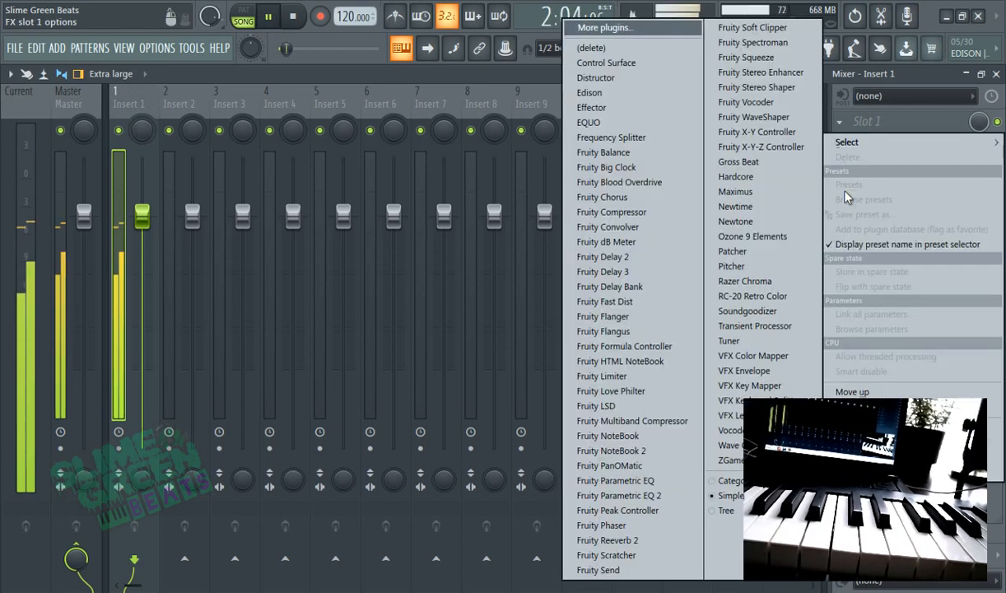
click(645, 497)
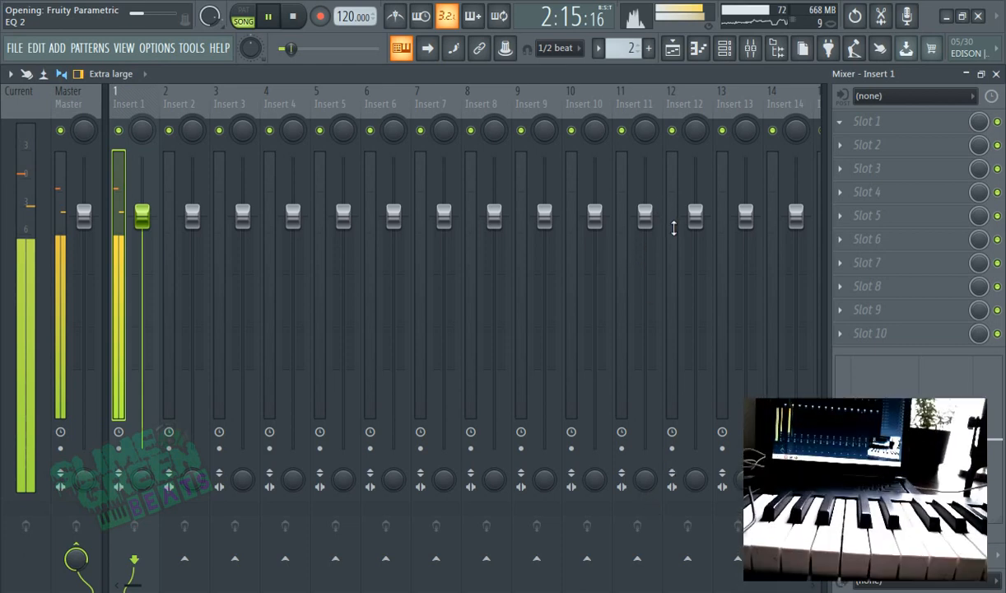
click(270, 19)
click(270, 19)
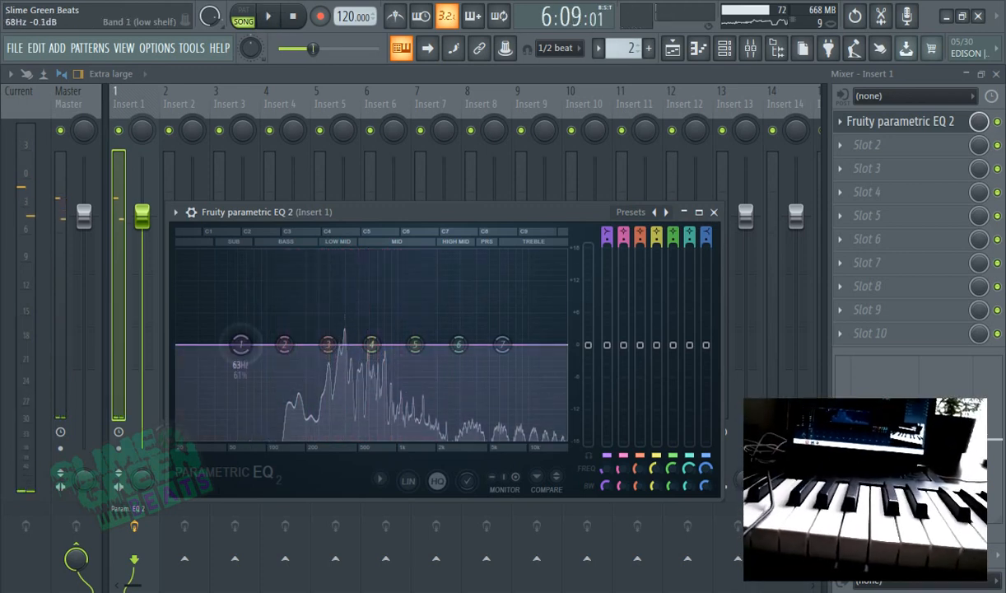
Roll off the low end with EQ band 1 at about 120 Hz on Insert 1, playing the song to check the cut.
drag(241, 345, 280, 438)
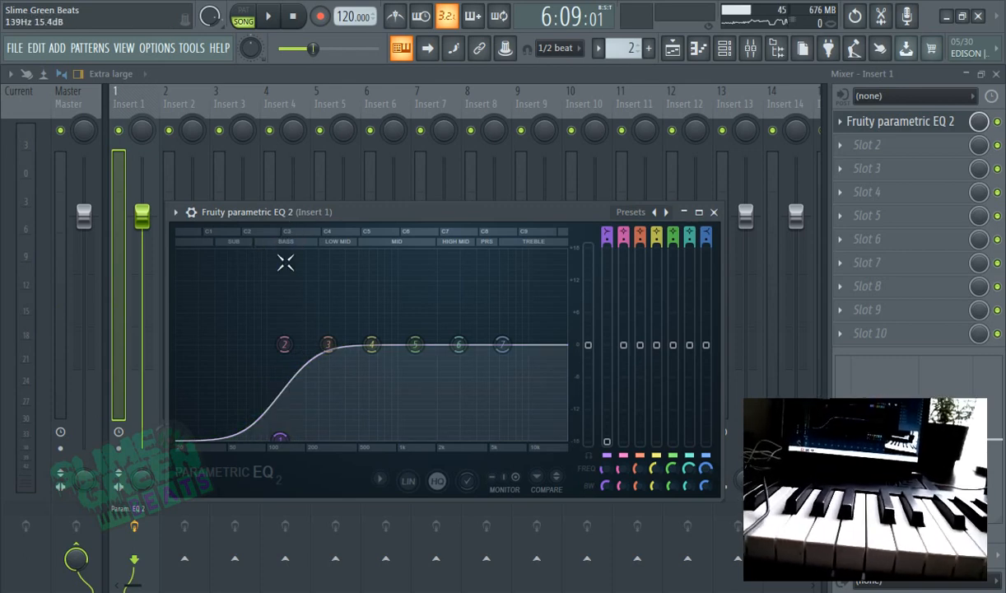
drag(280, 437, 300, 442)
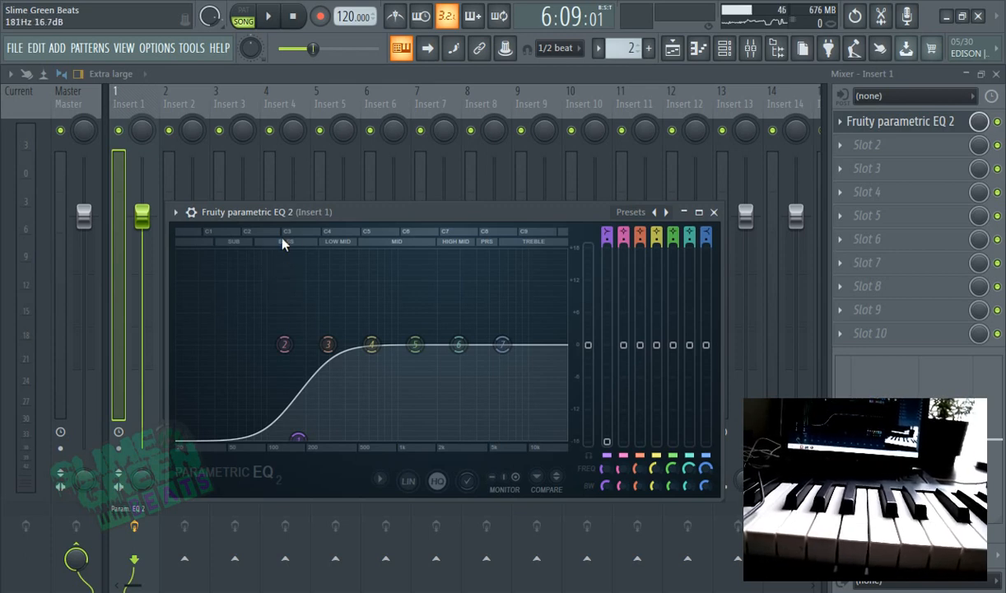
click(268, 16)
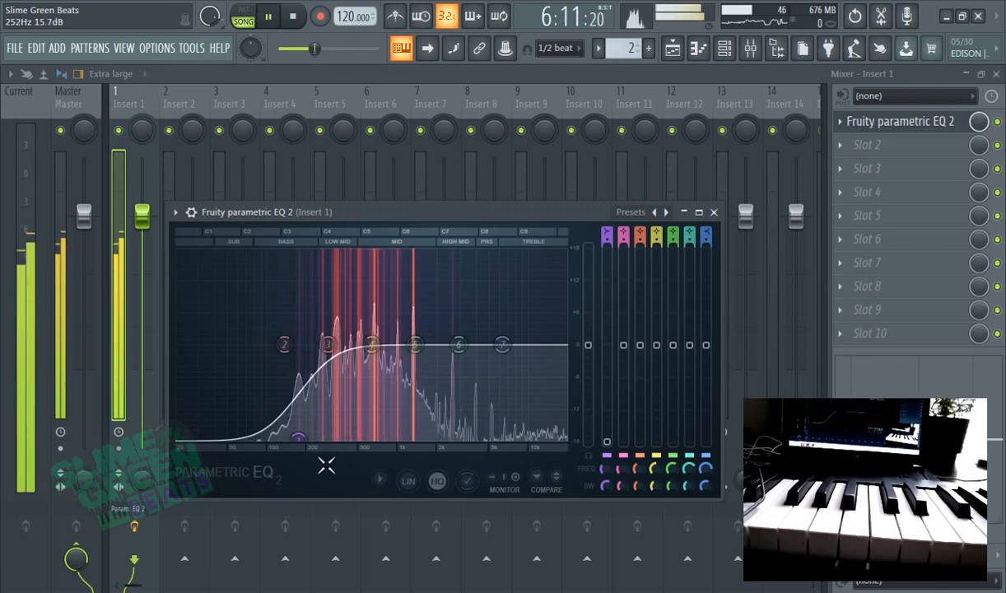
drag(296, 436, 289, 432)
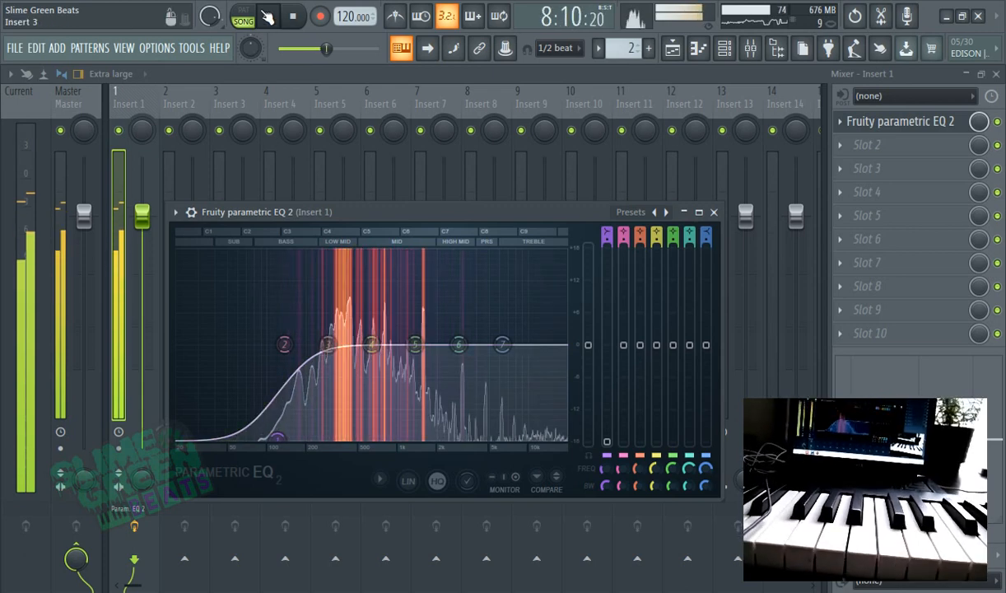
key(space)
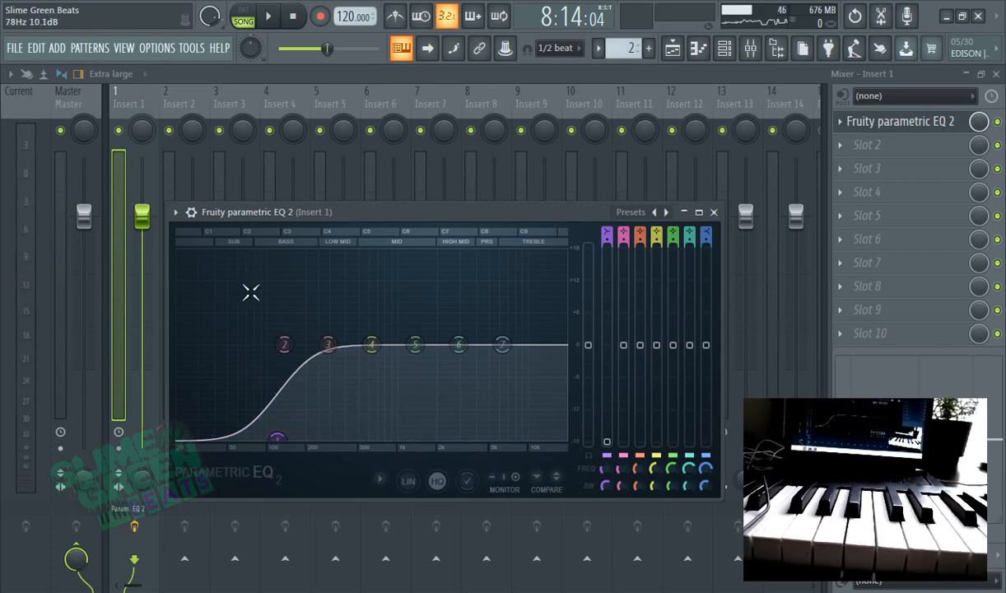
key(space)
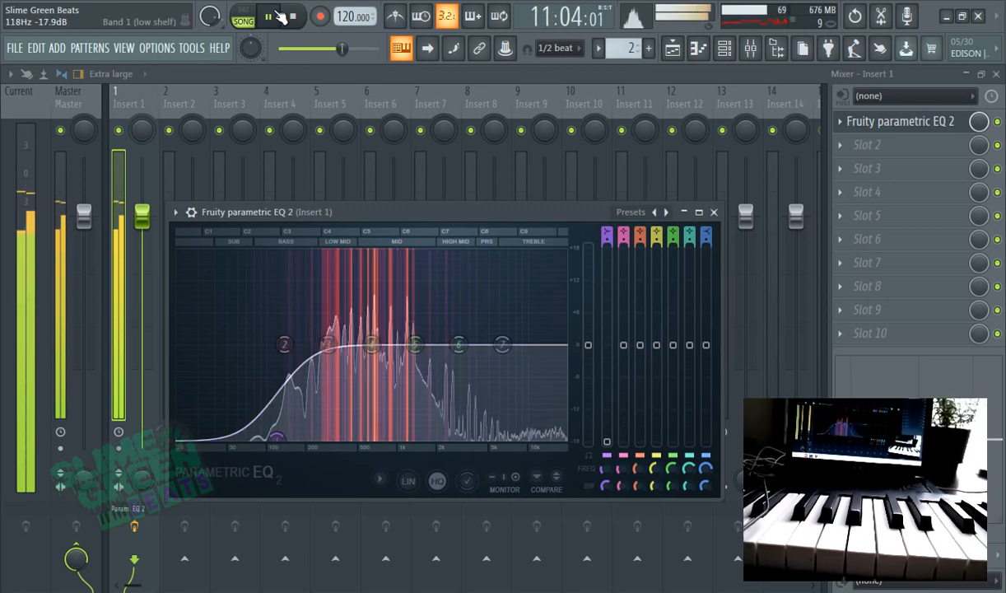
key(space)
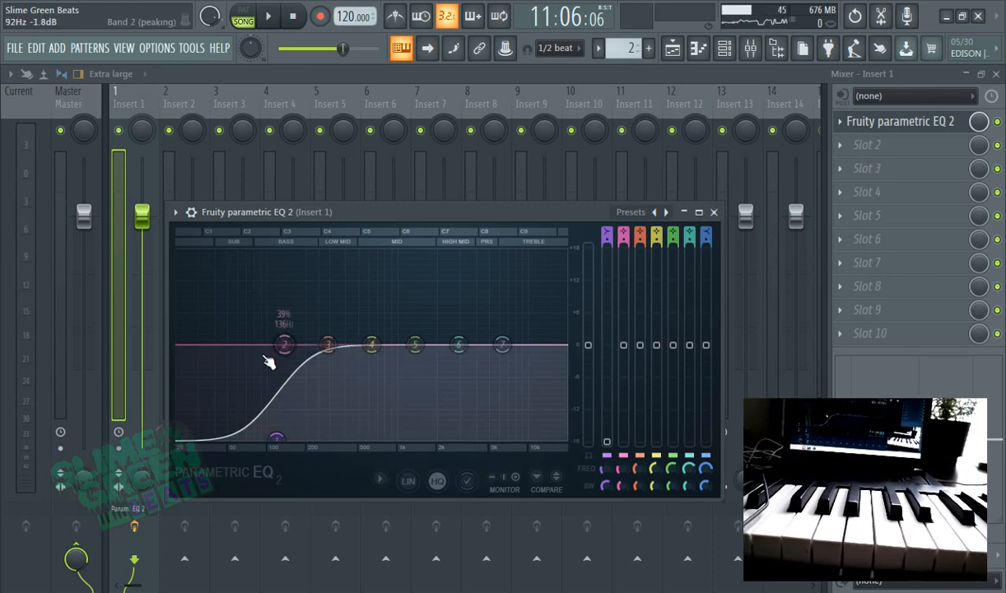
Load Fruity Stereo Enhancer into slot 2 of Insert 1, glance at the playlist, and bring the enhancer's controls back up.
click(852, 146)
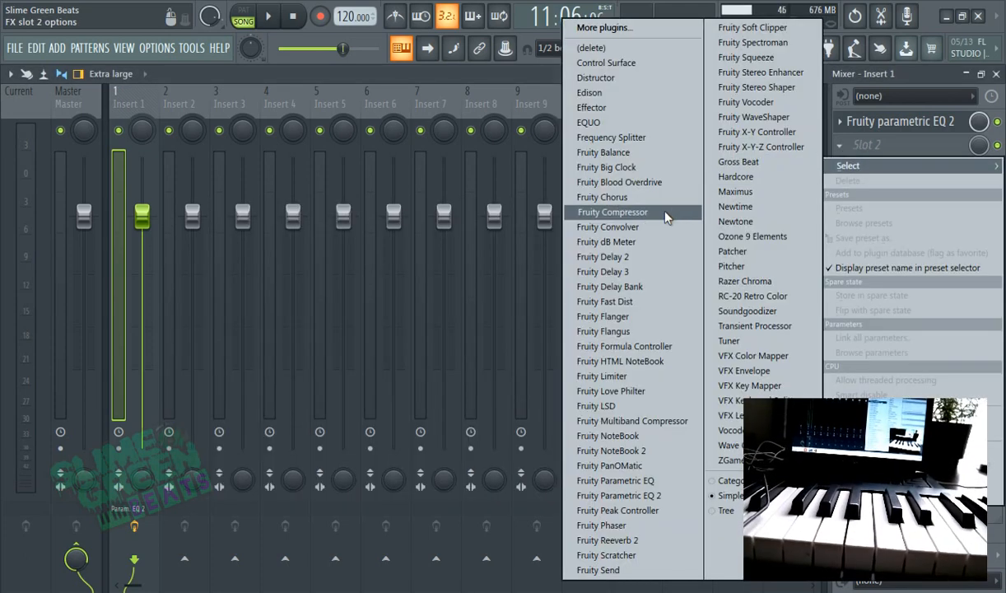
click(770, 74)
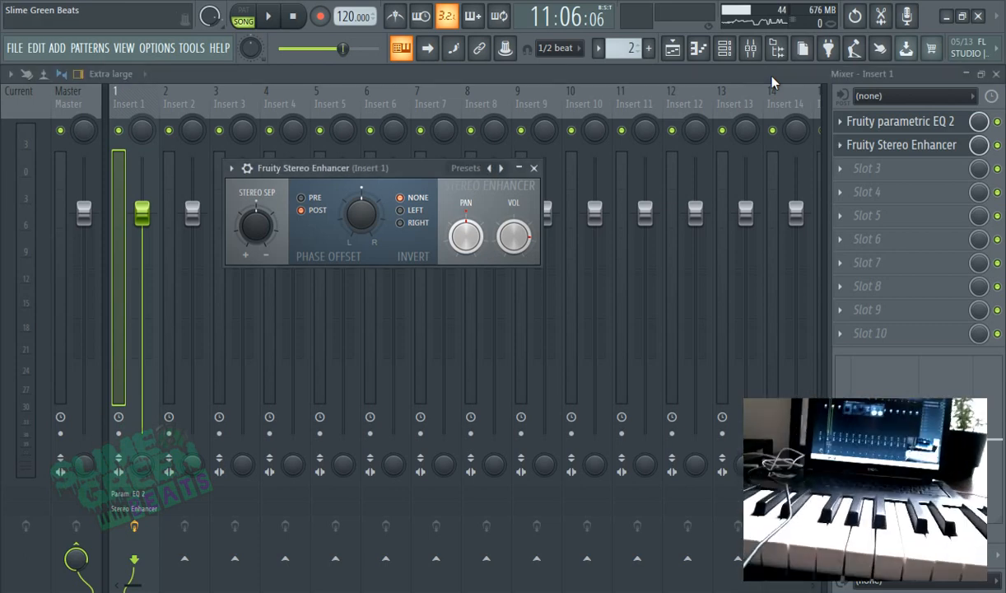
click(672, 47)
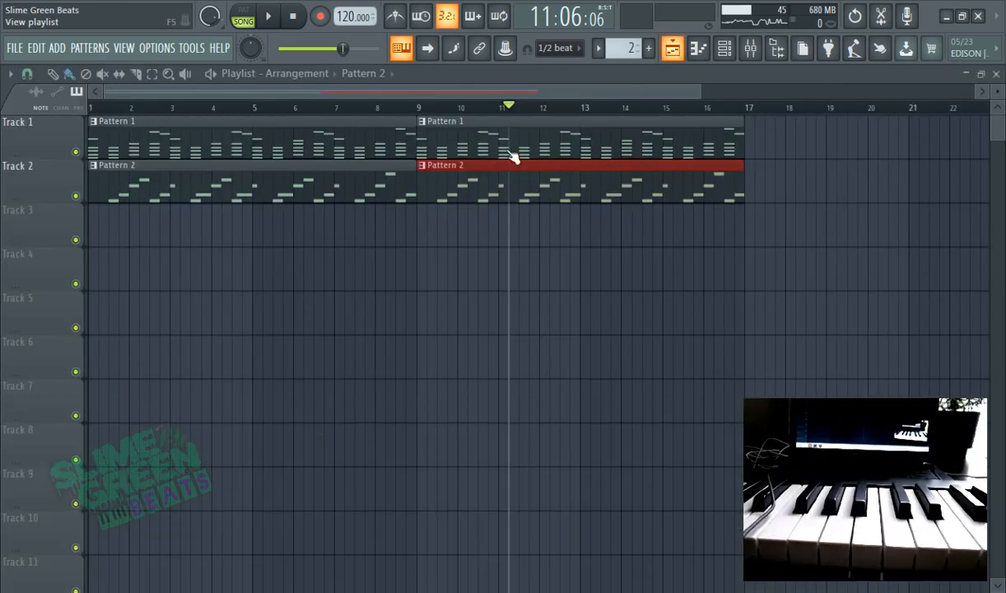
click(763, 51)
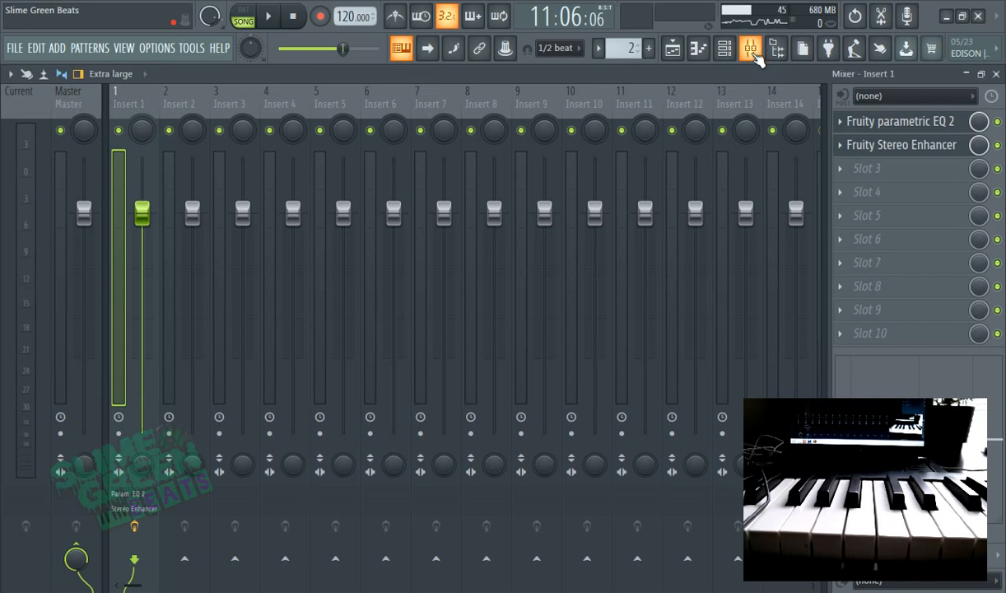
click(871, 148)
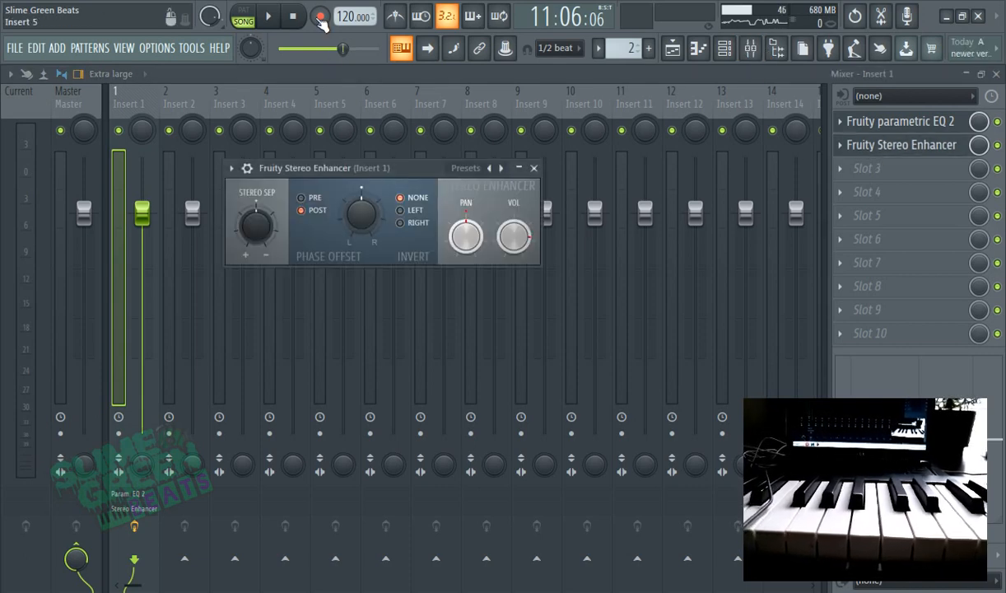
Audition different stereo separation amounts in Fruity Stereo Enhancer during playback, pause, and leave the sound slightly separated.
click(269, 17)
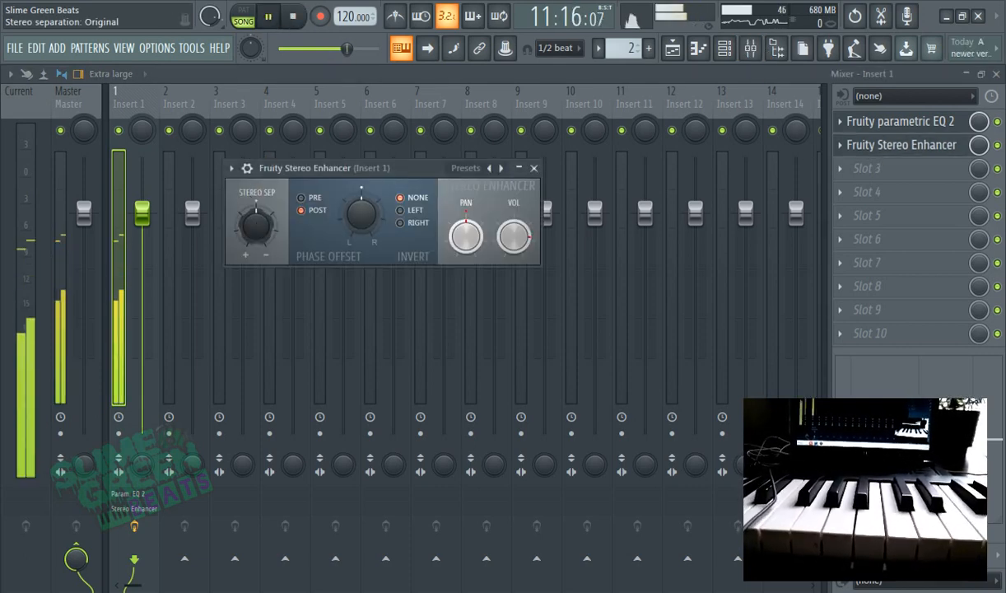
drag(256, 224, 252, 212)
click(280, 17)
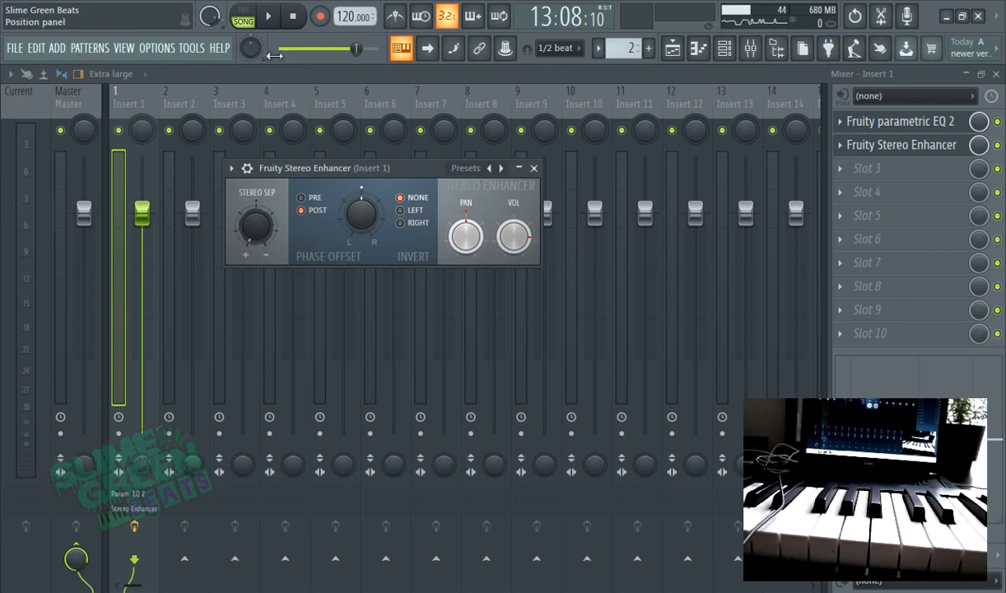
key(space)
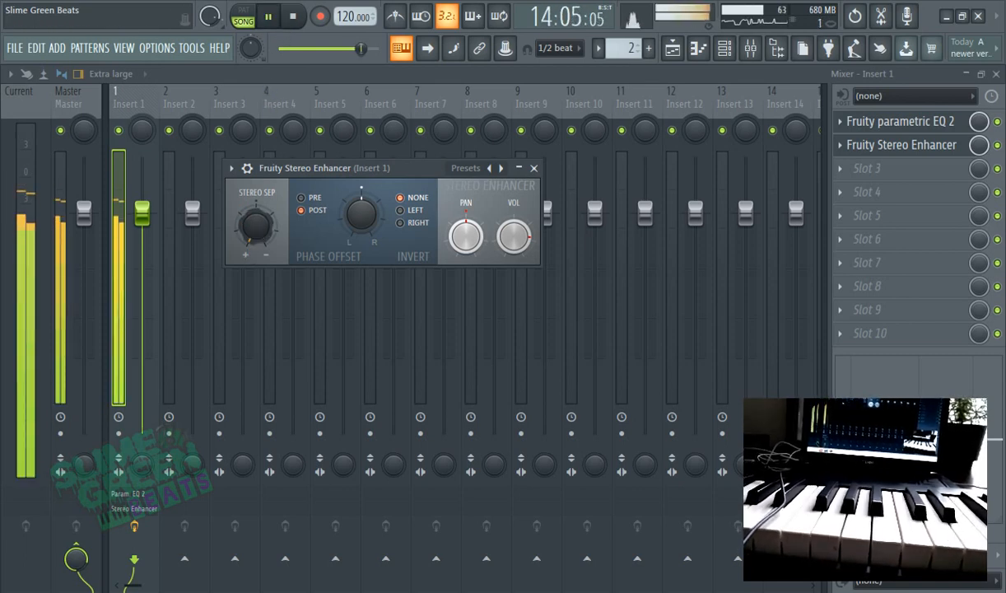
drag(256, 236, 255, 216)
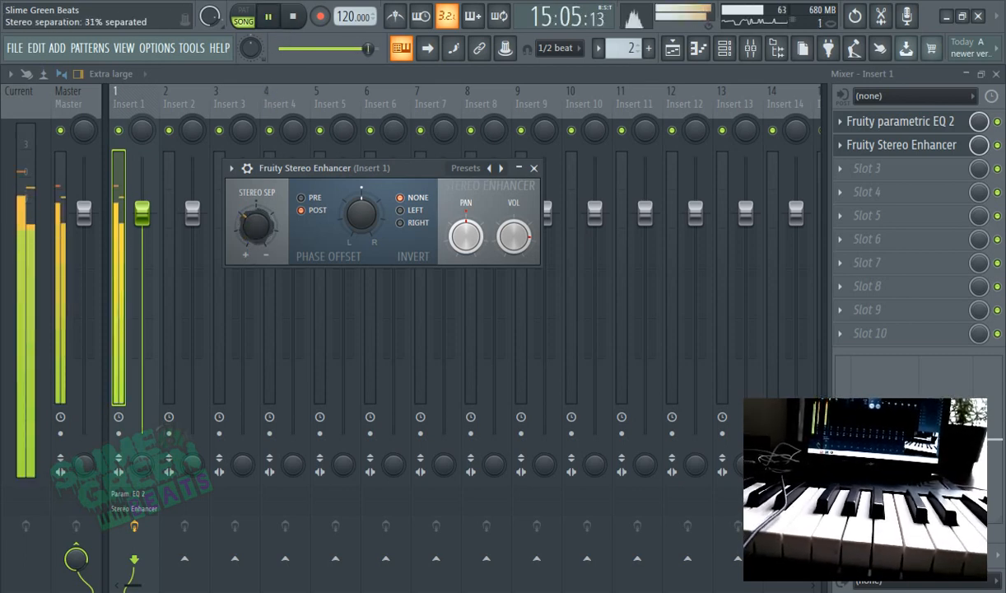
click(268, 16)
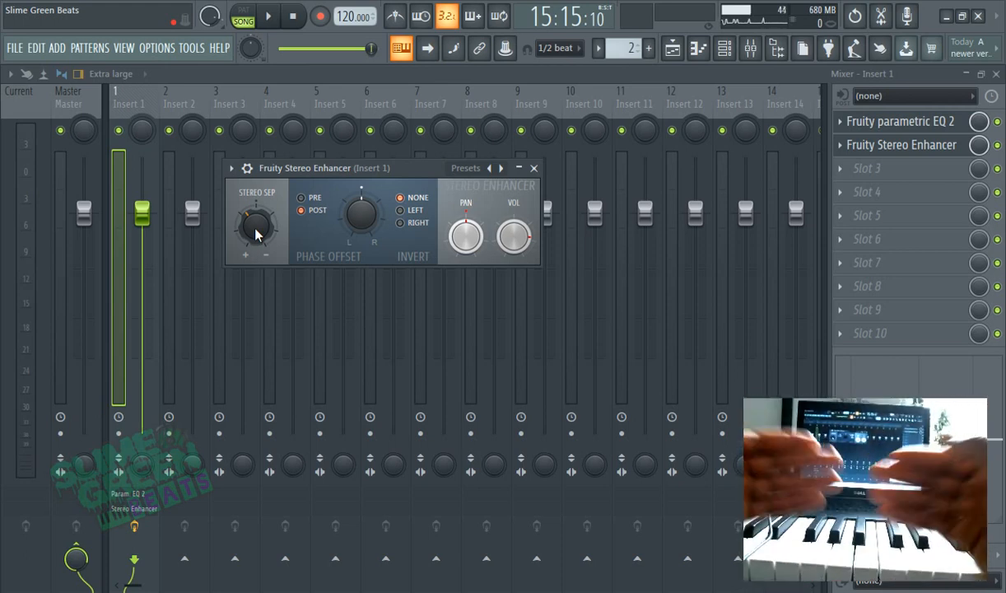
drag(256, 234, 255, 230)
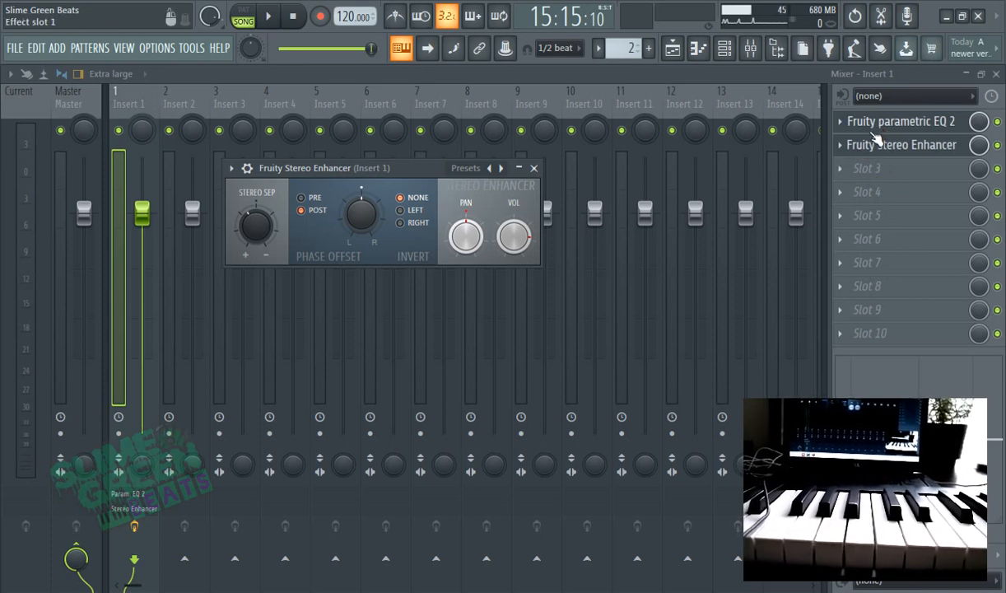
Return to the playlist and route the Pattern 2 audio channel to mixer Insert 1 in the channel rack.
click(673, 48)
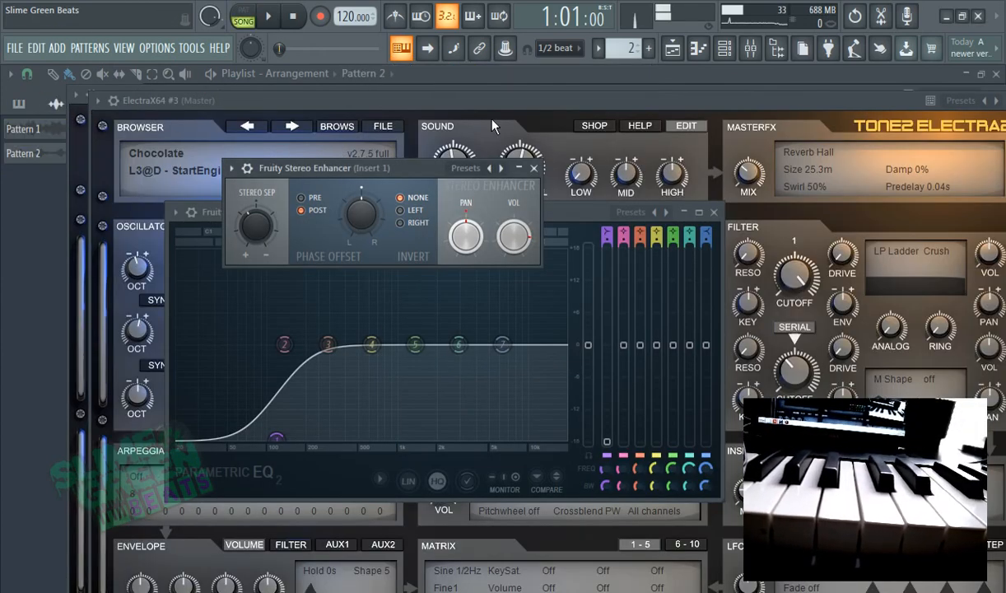
click(604, 80)
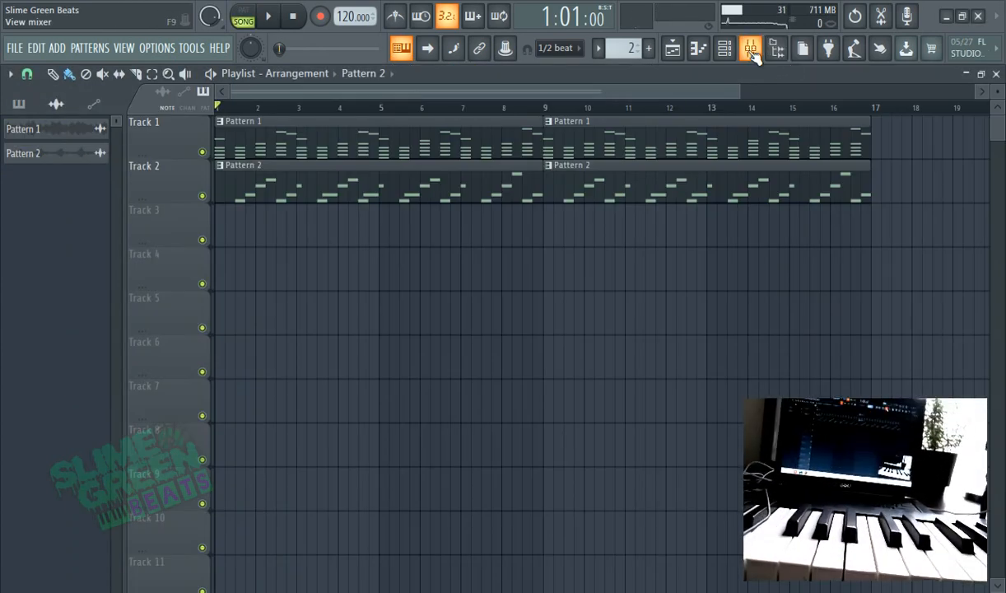
click(724, 47)
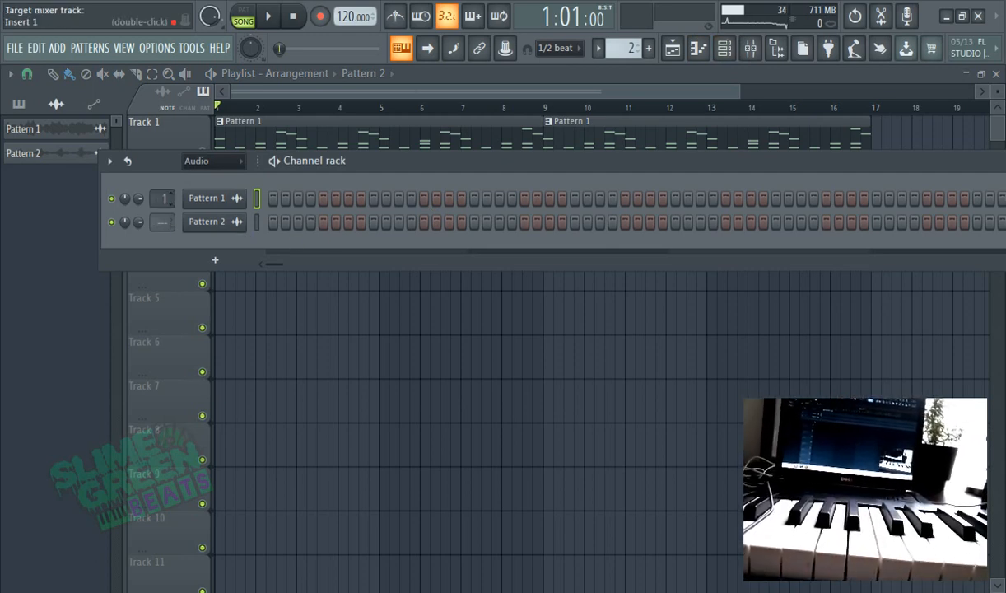
drag(158, 221, 158, 213)
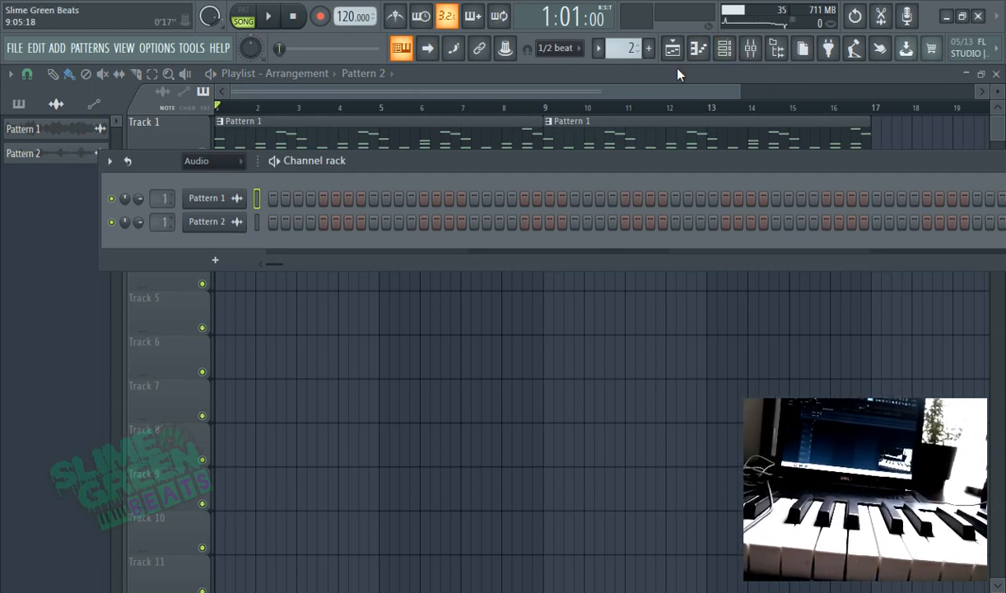
click(725, 53)
Place the Pattern 2 and Pattern 1 audio clips at bar 1 on Tracks 3 and 4, and repeat them at bar 9 on Tracks 5 and 4.
drag(66, 152, 262, 226)
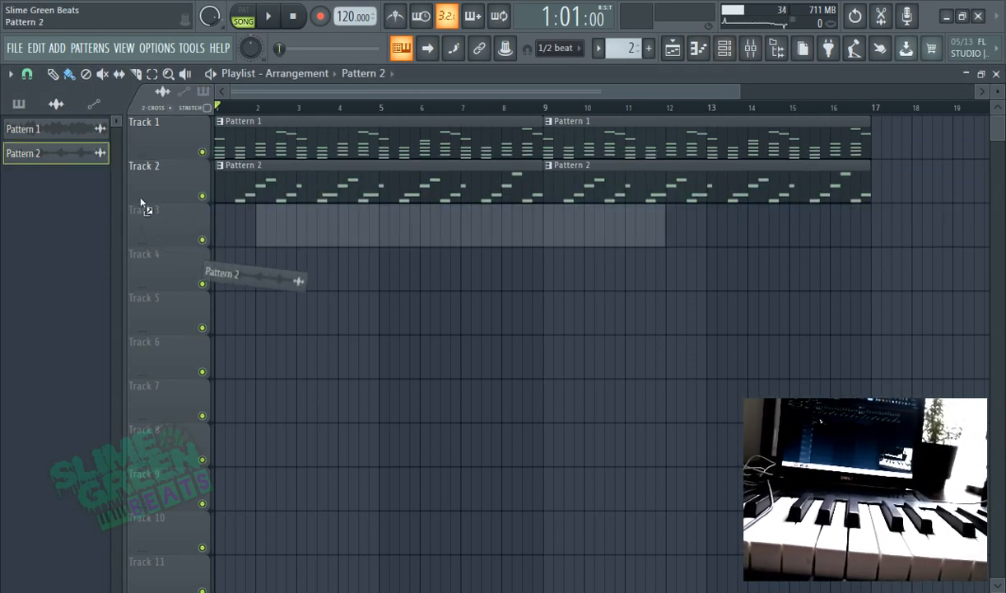
drag(66, 128, 269, 270)
drag(368, 227, 318, 229)
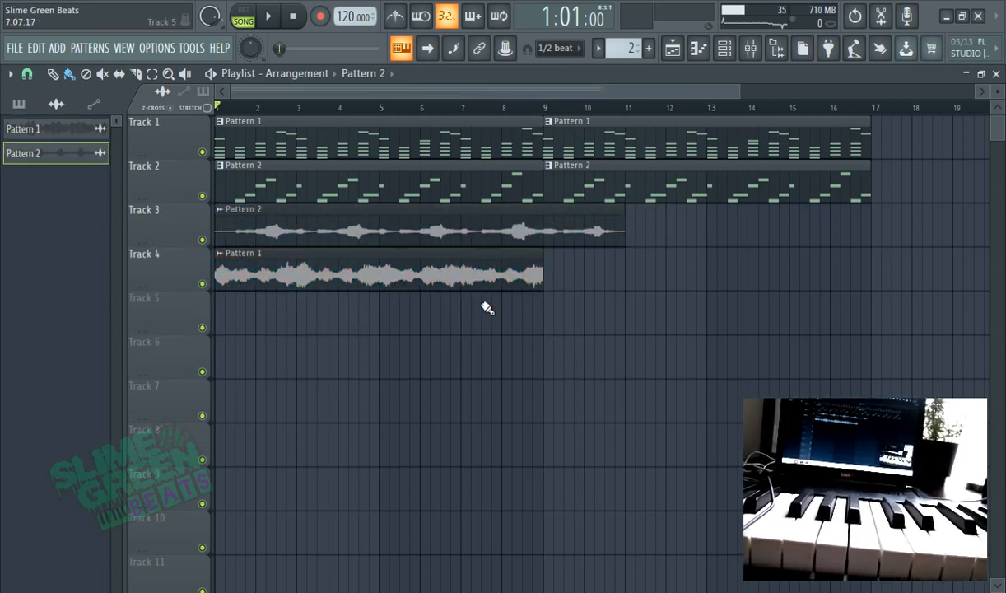
click(548, 313)
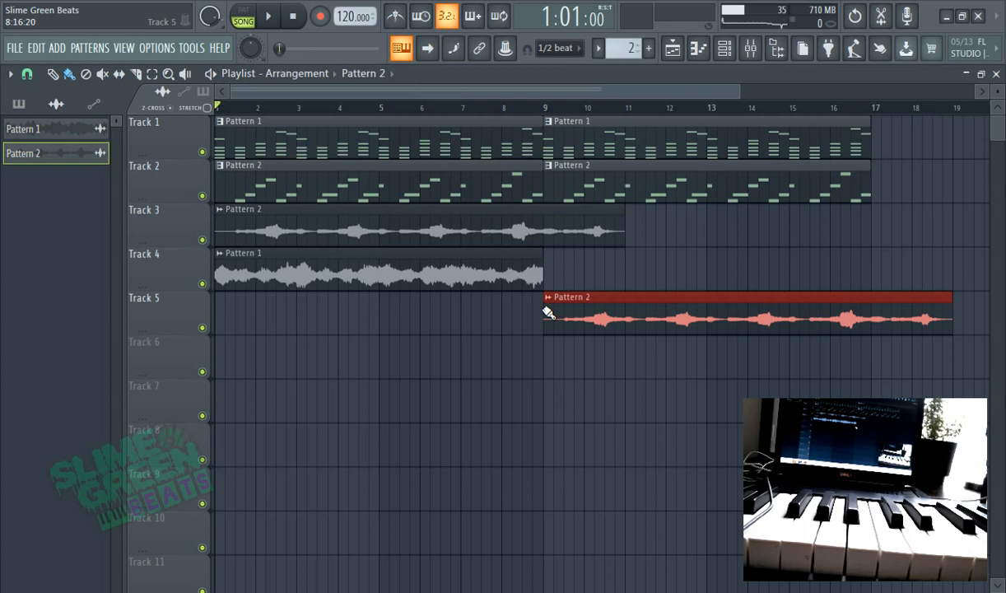
click(494, 280)
click(551, 274)
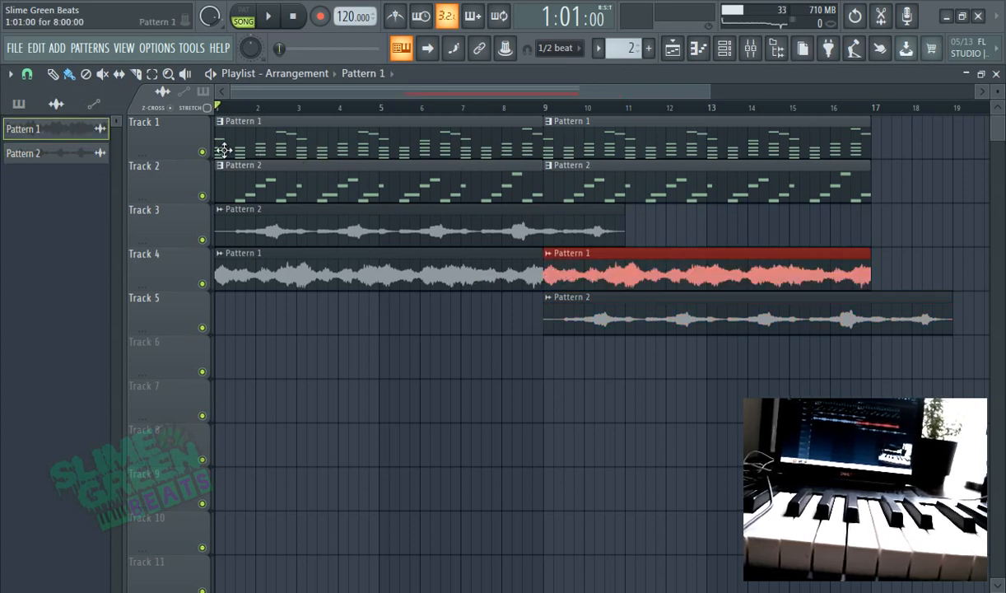
Delete the four Pattern 1 and Pattern 2 note clips from Tracks 1 and 2.
right_click(346, 149)
right_click(466, 173)
right_click(609, 148)
right_click(667, 176)
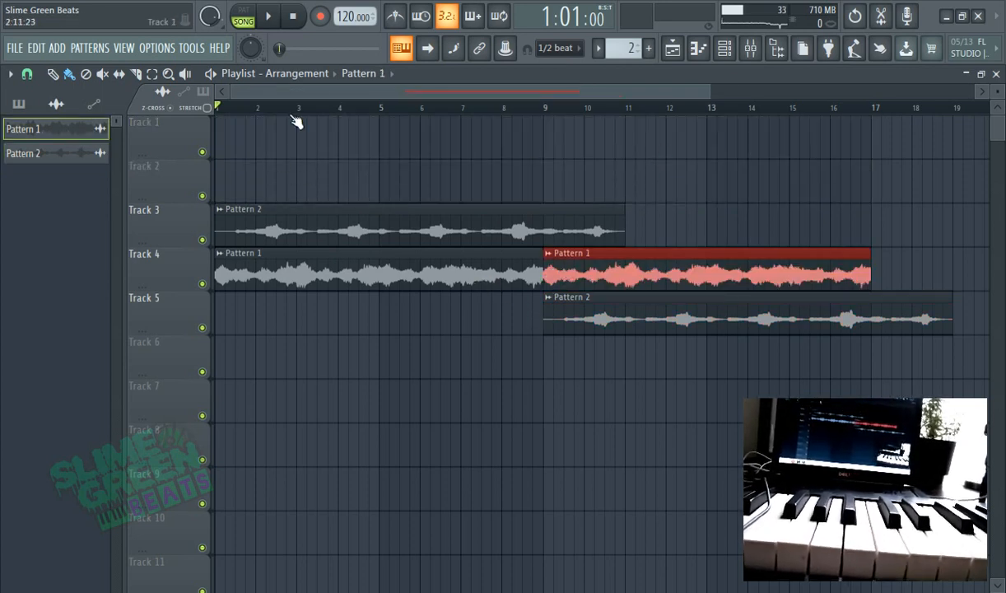
Play the audio arrangement and load Patcher with the 1K Reverb preset into slot 3 of mixer Insert 1.
click(271, 18)
click(750, 50)
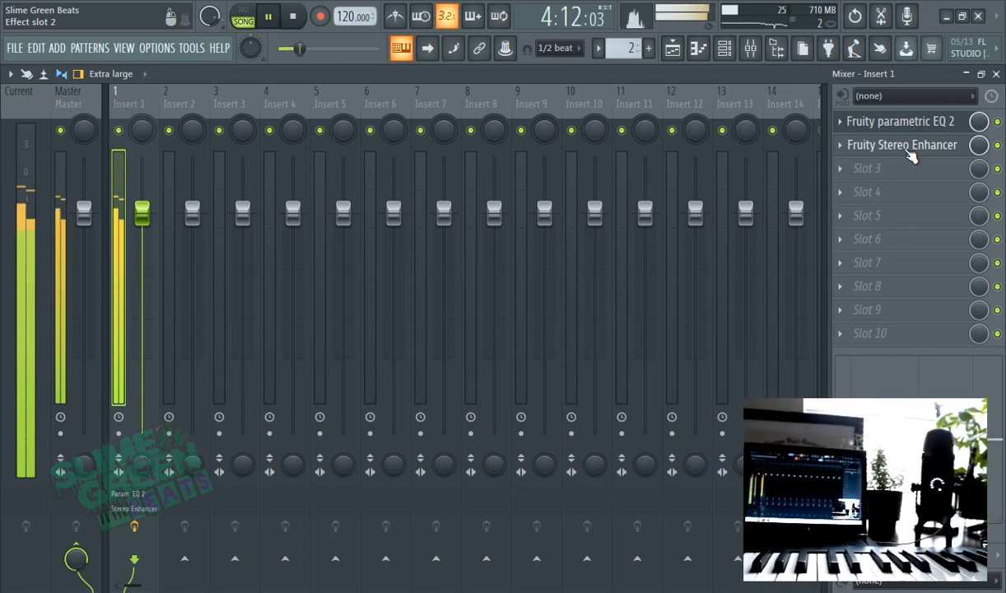
click(841, 168)
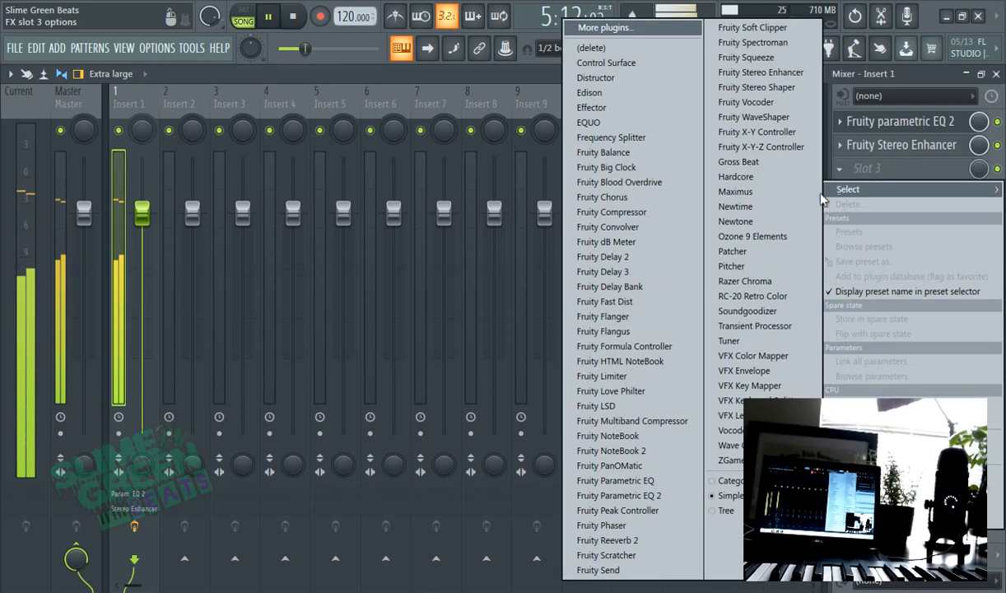
click(748, 252)
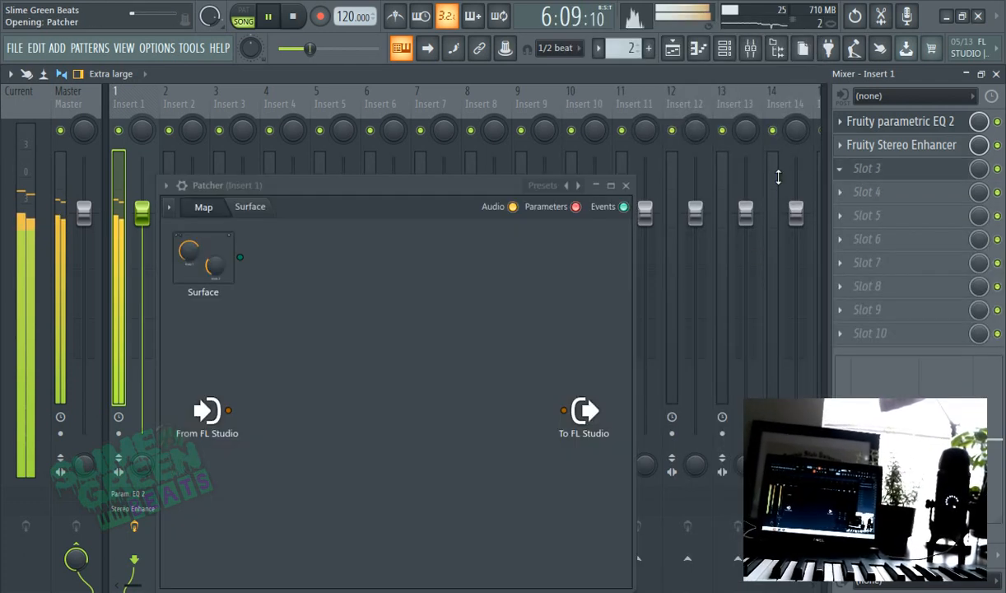
click(577, 185)
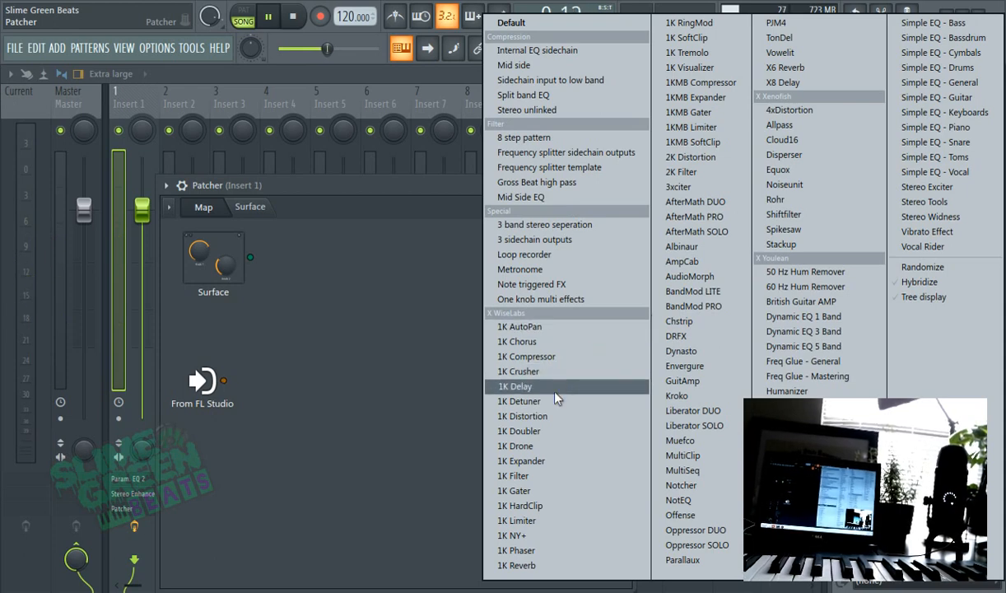
click(515, 550)
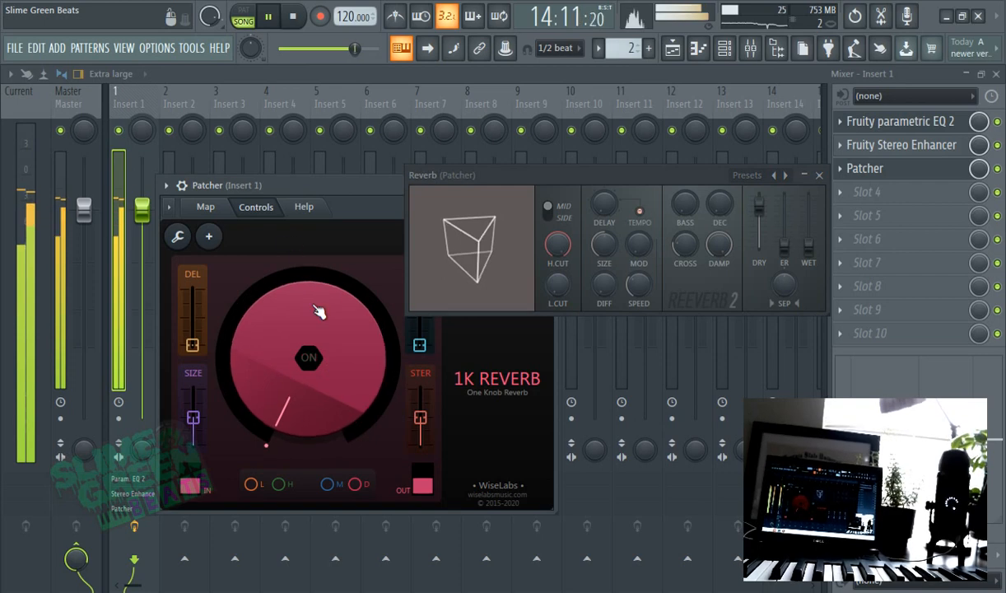
Turn the 1K Reverb main knob up to maximum, hide the Patcher window, and bypass the effect to compare the sound.
drag(317, 310, 317, 222)
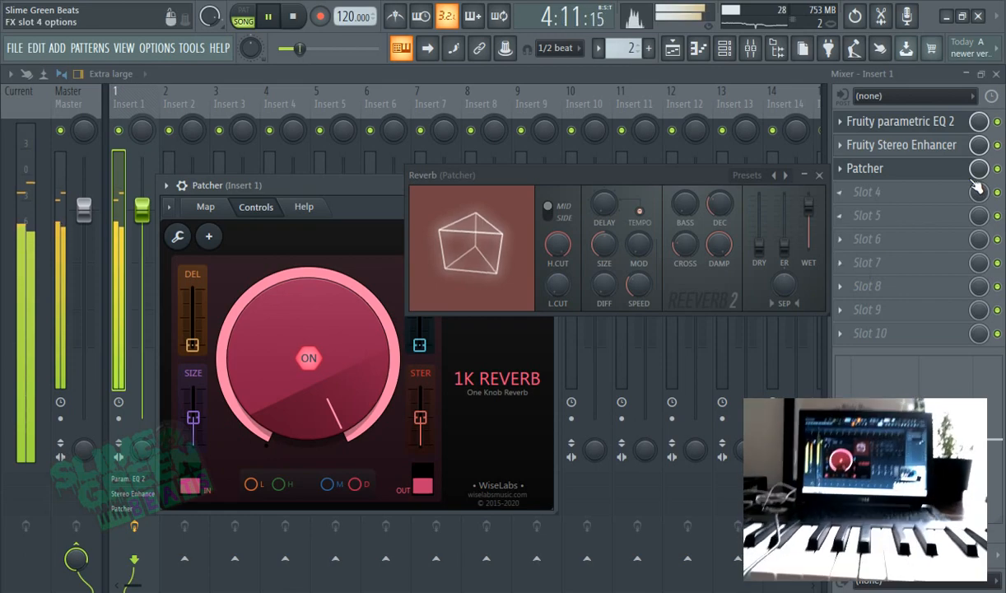
click(930, 169)
click(999, 169)
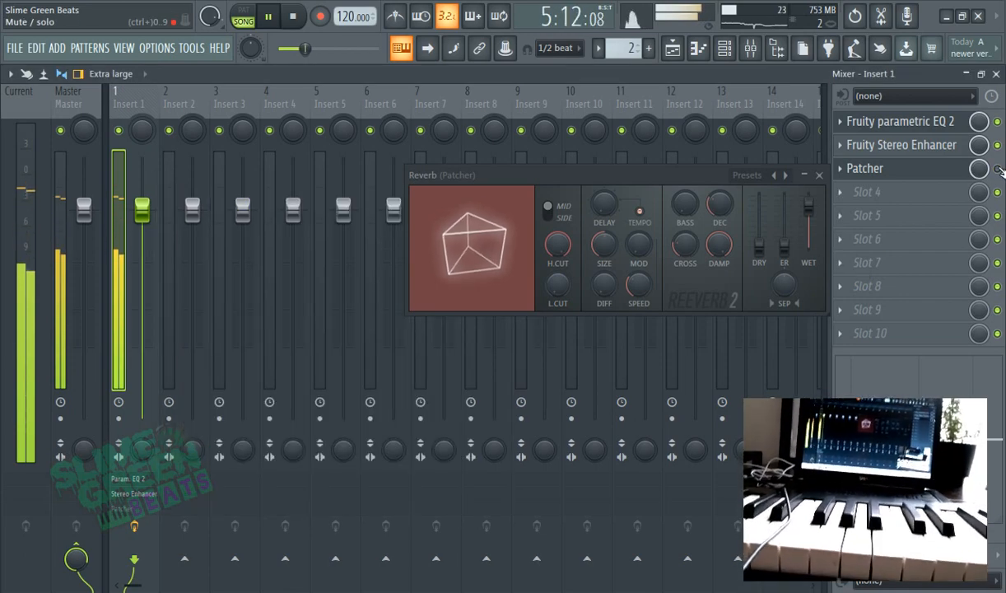
Load a second Patcher into slot 4 of mixer Insert 1 and pause playback.
click(885, 199)
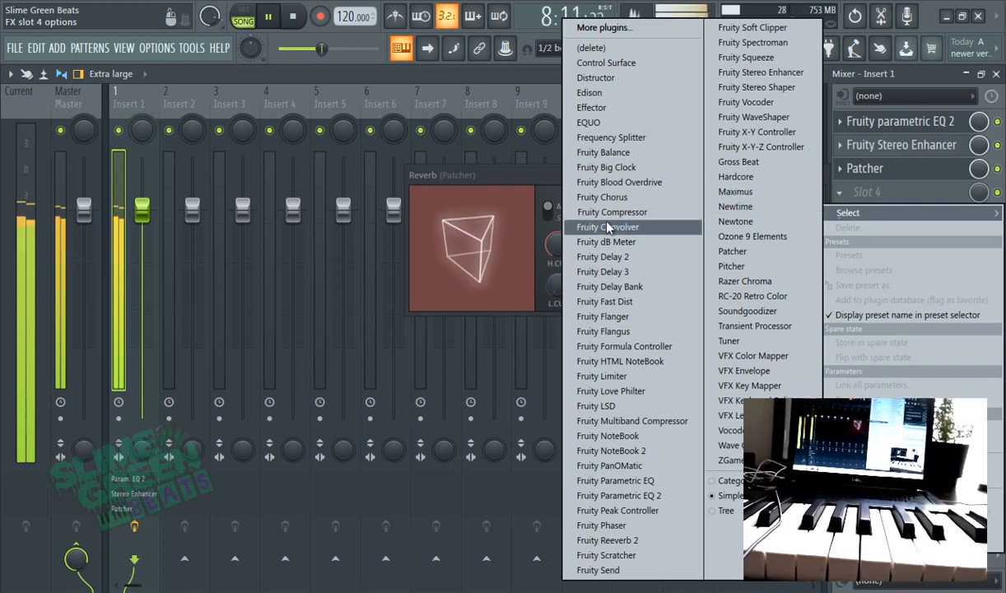
click(862, 200)
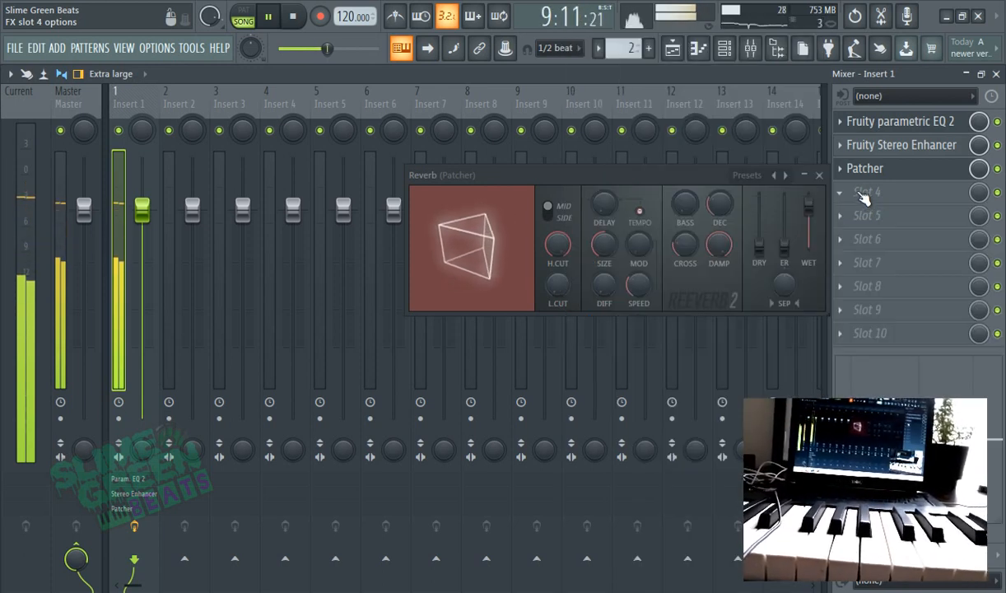
click(862, 195)
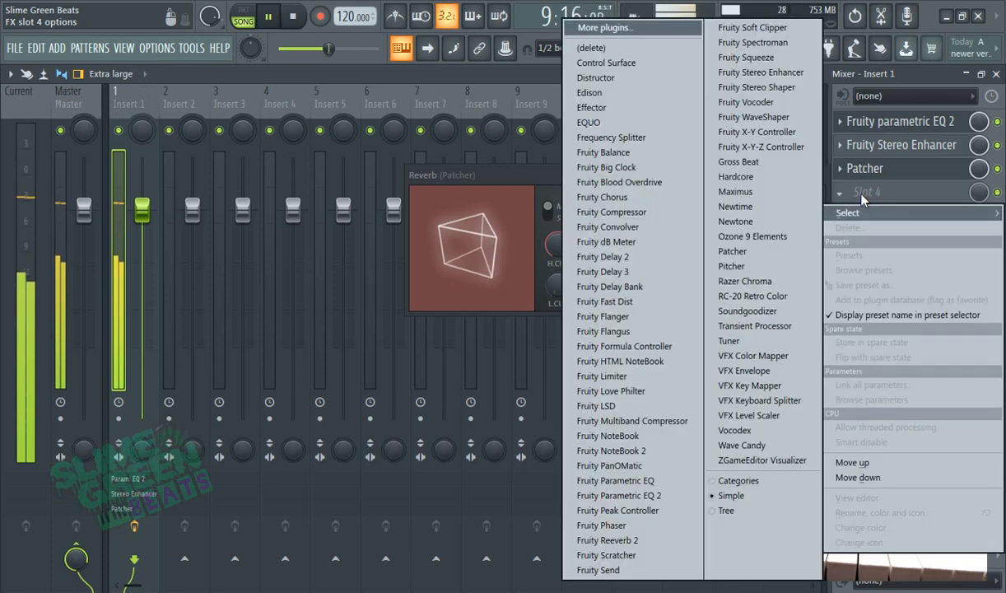
click(744, 255)
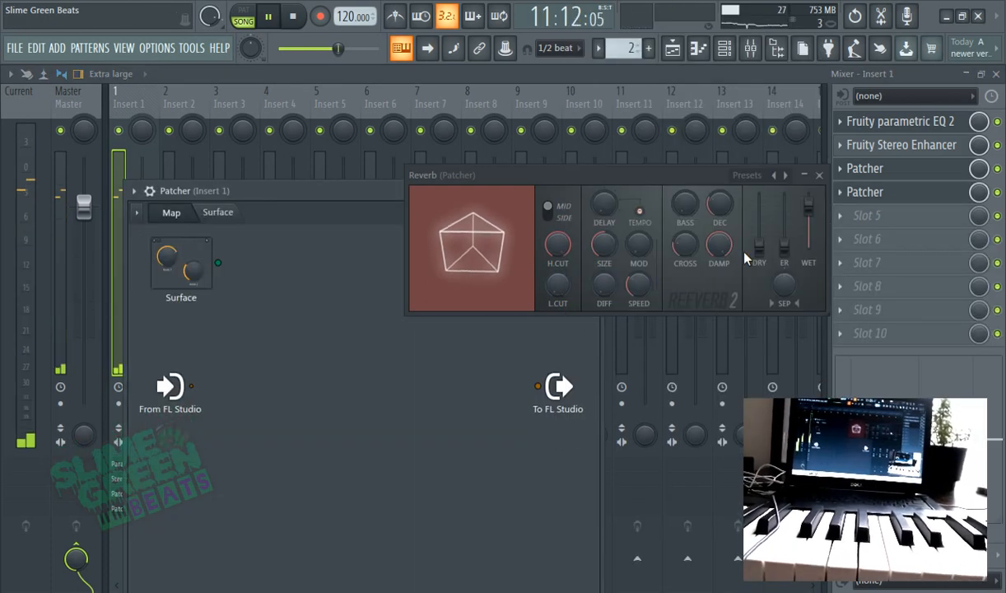
key(space)
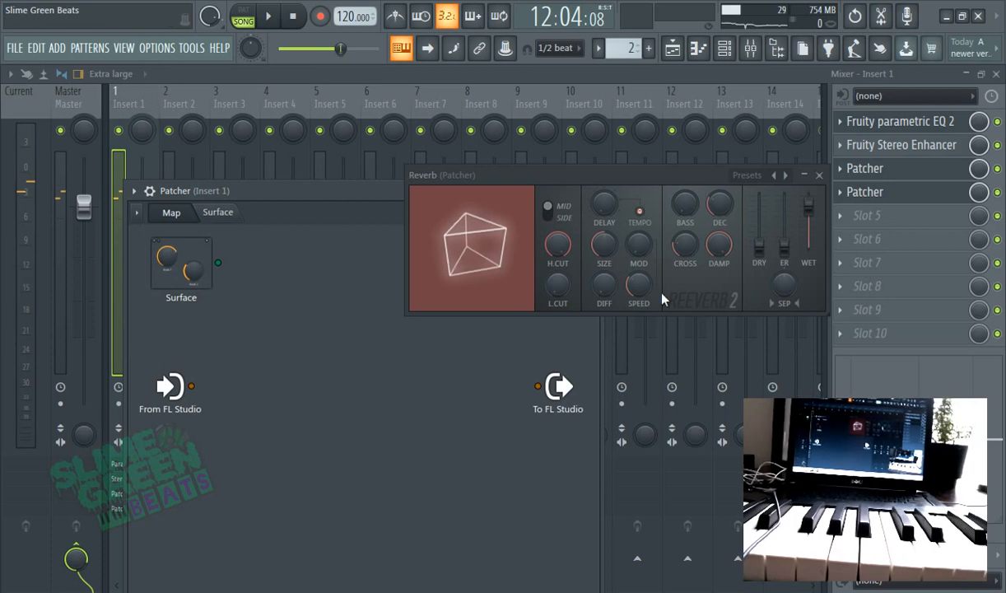
Hide the new Patcher window, bypass the slot 4 Patcher, and delete it from mixer Insert 1.
drag(601, 175, 738, 180)
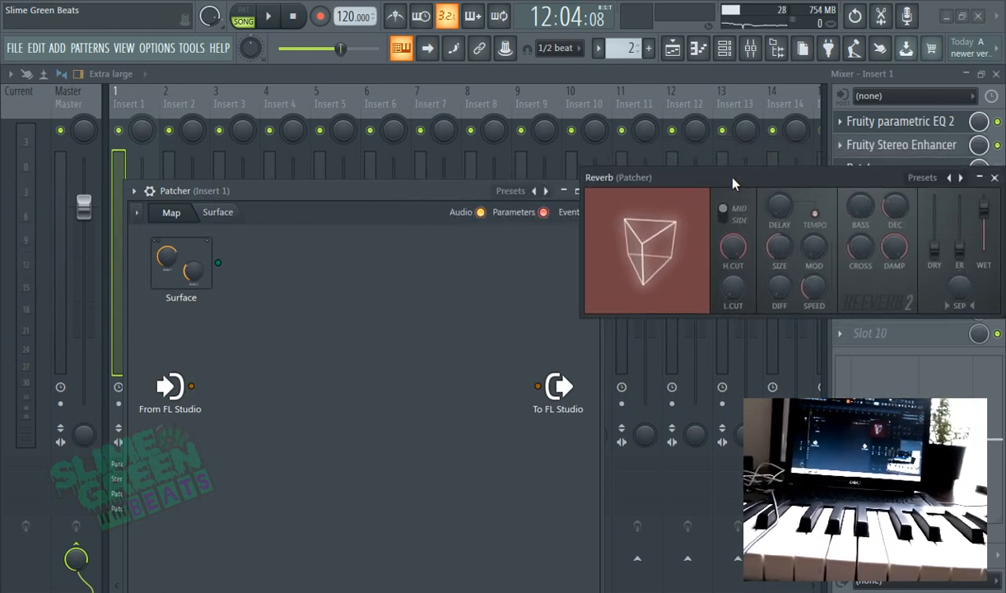
click(914, 166)
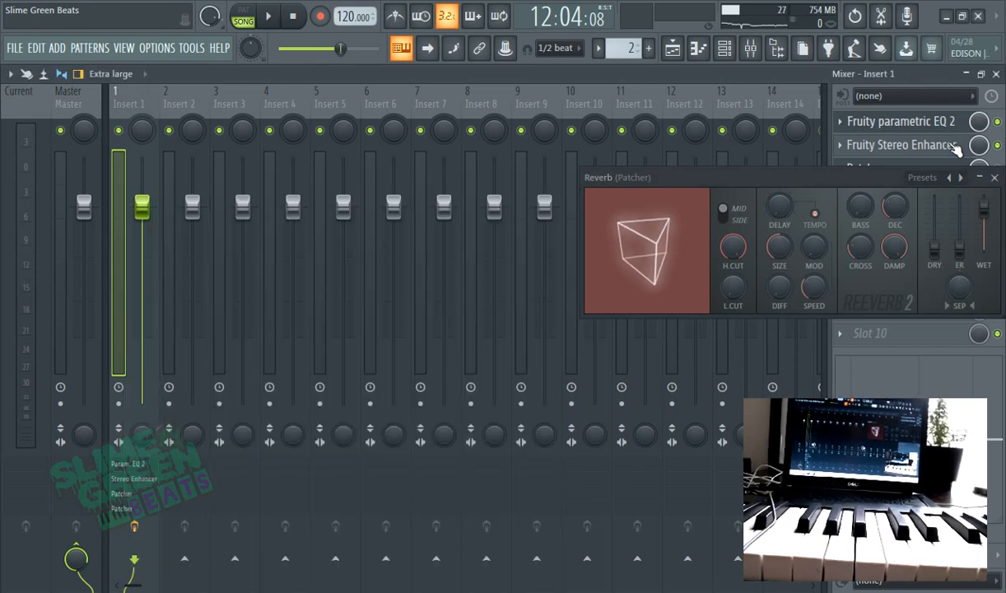
drag(885, 181, 661, 222)
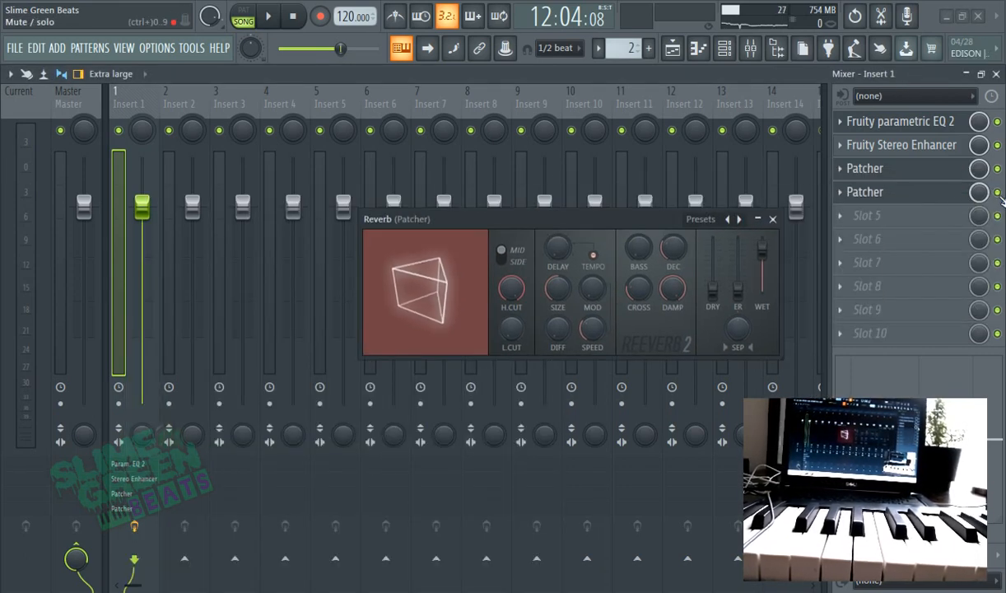
click(845, 200)
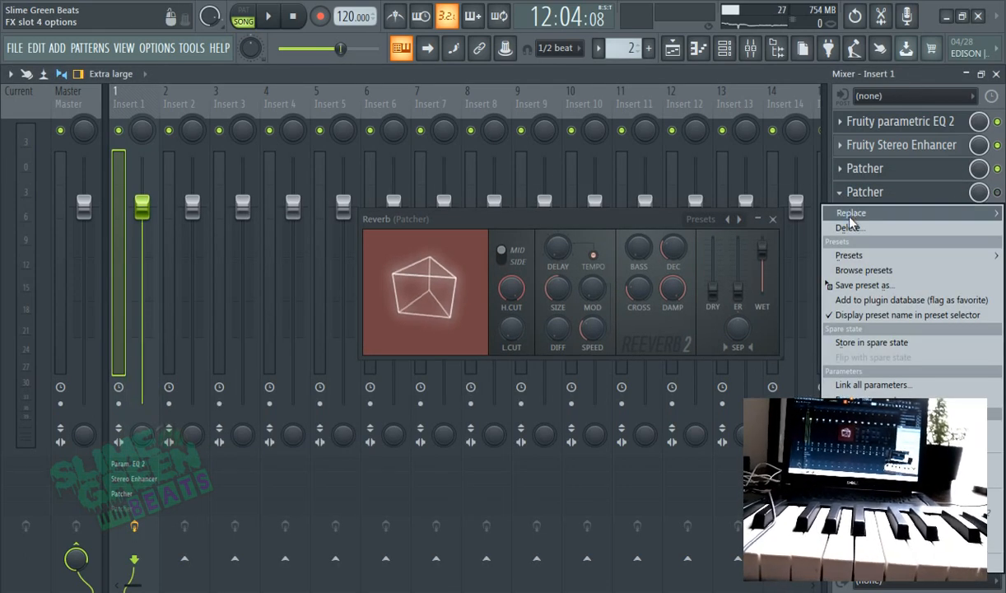
click(791, 228)
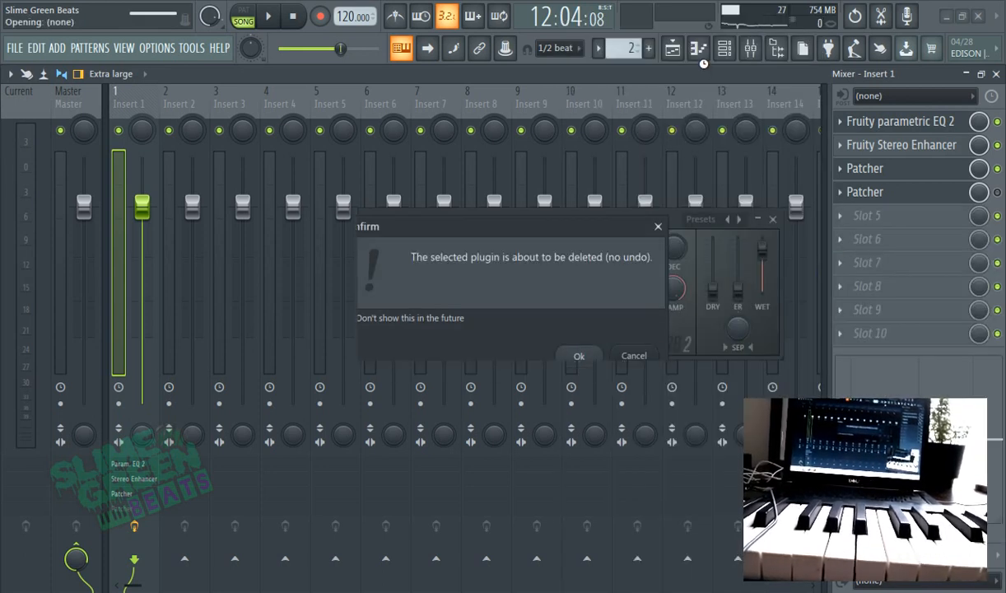
click(594, 354)
Show the Playlist, clear the time selection, play the audio arrangement from bar 1, and move the Reverb window off the Track 3 clip.
click(673, 48)
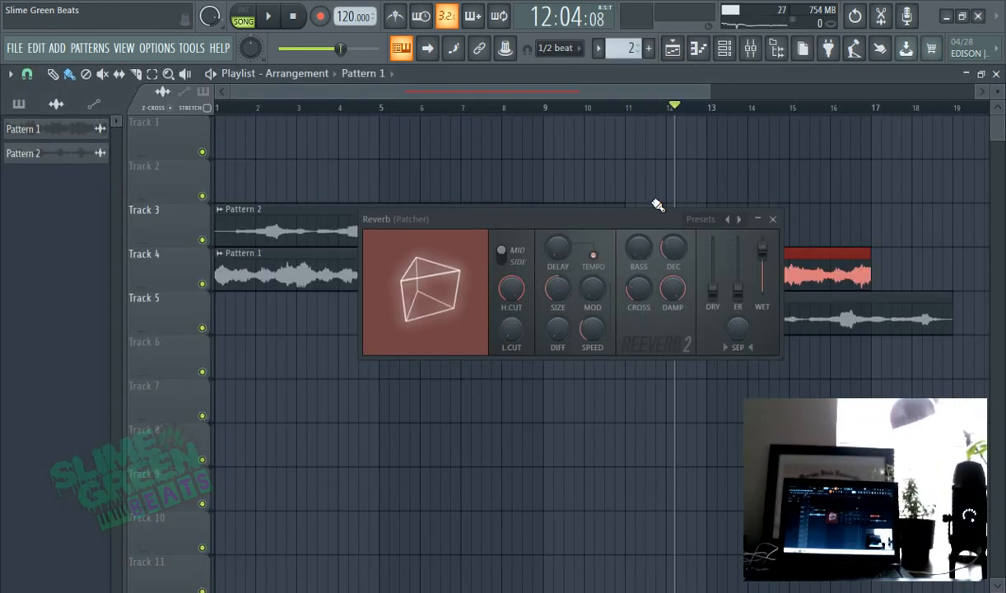
click(366, 112)
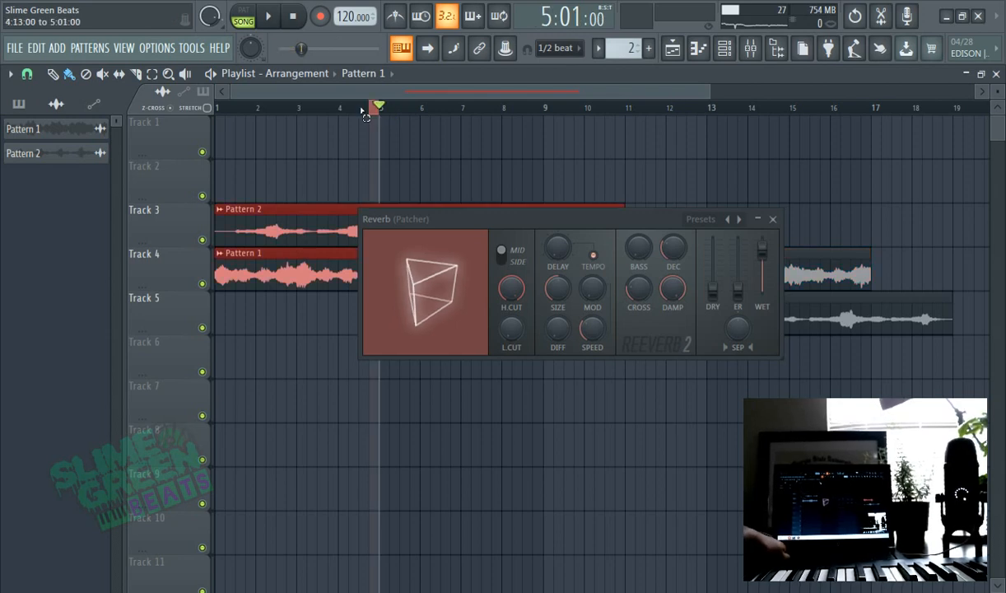
drag(361, 109, 216, 111)
ctrl+click(251, 112)
click(253, 108)
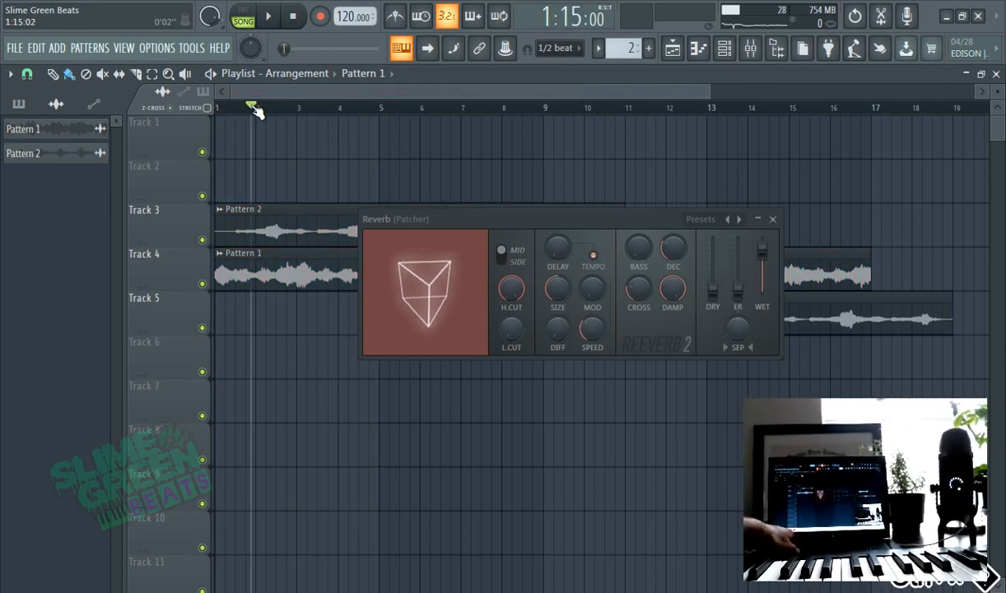
click(218, 110)
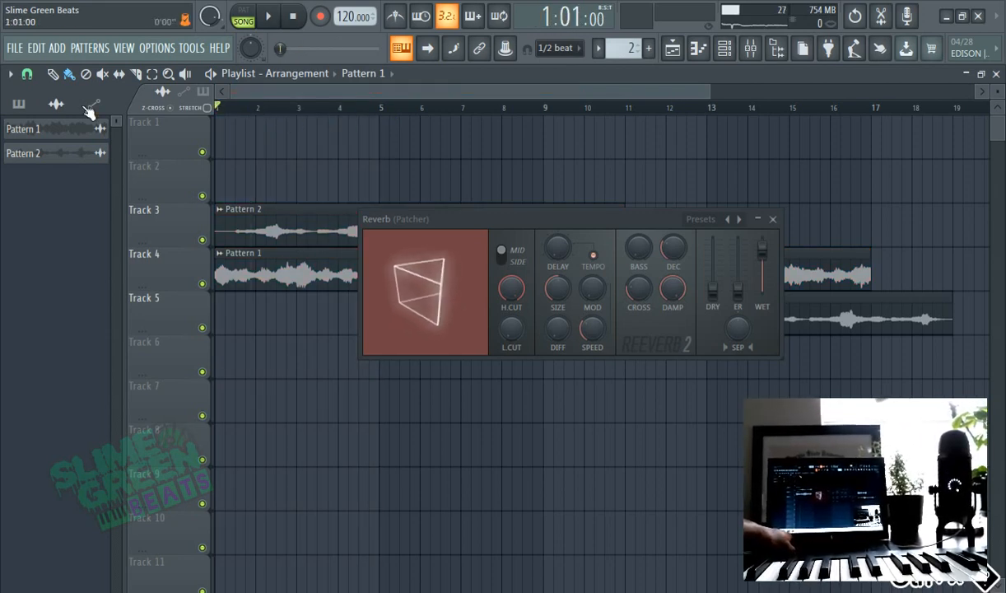
click(268, 16)
drag(494, 224, 508, 270)
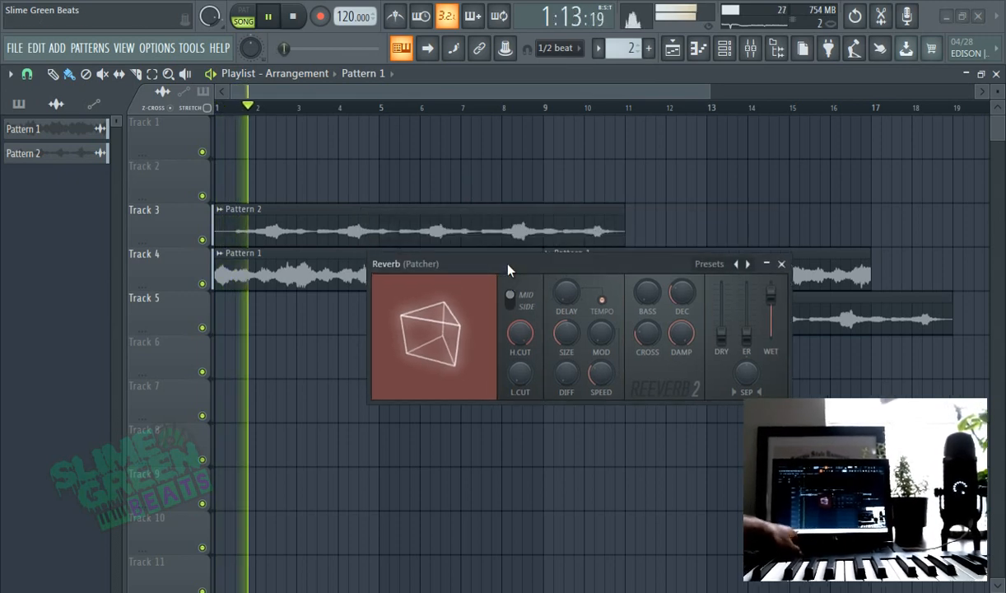